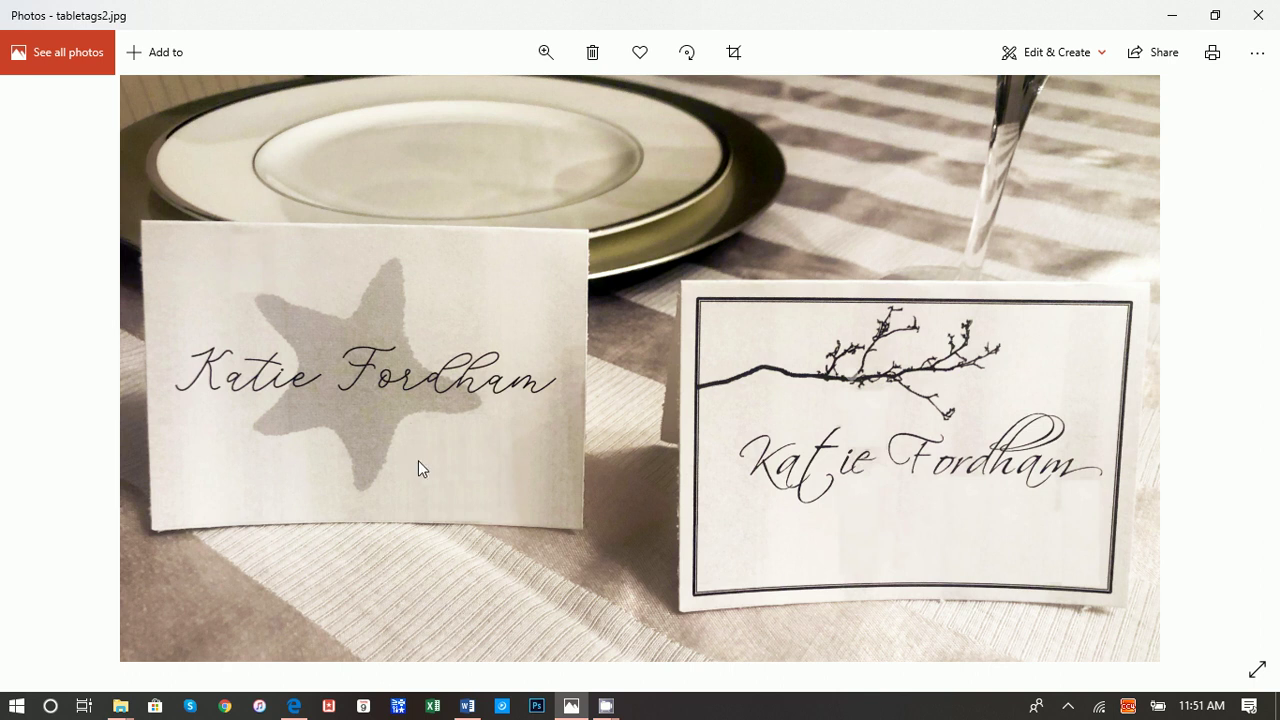
Bring the Printables with MS Word YouTube channel page in Edge to the front
{"action": "left_click", "coordinate": [294, 706]}
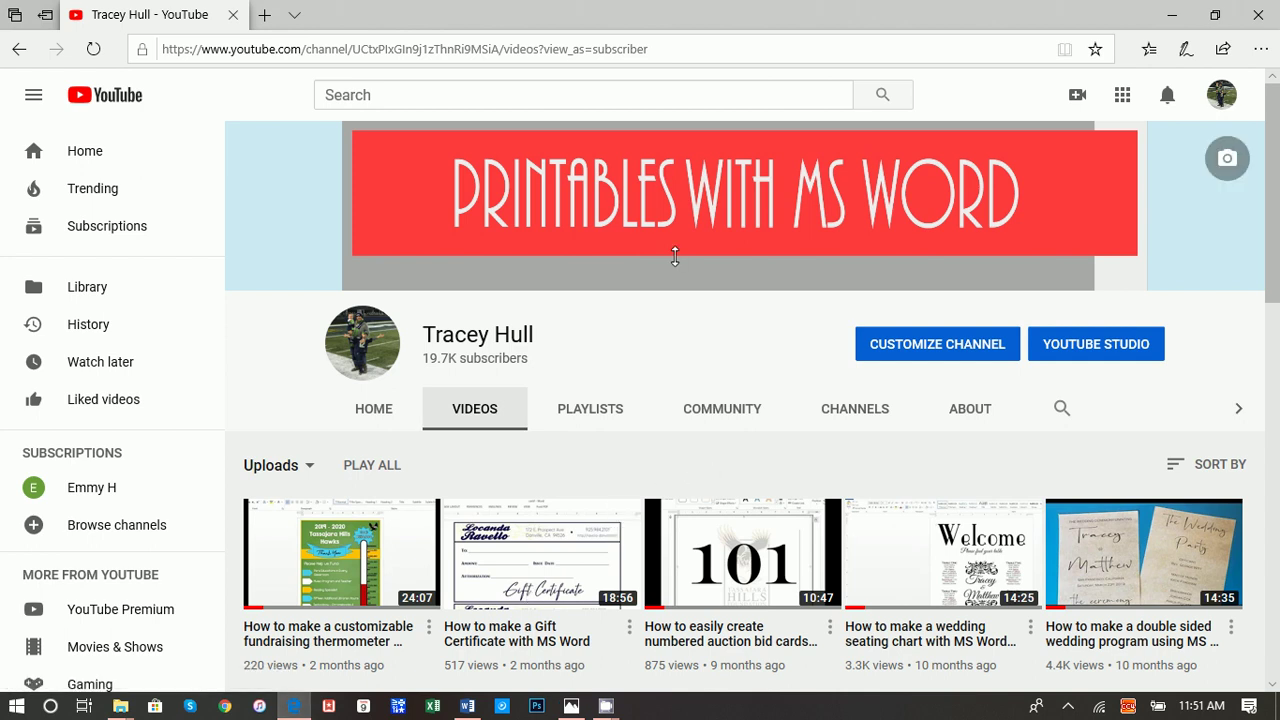
{"action": "scroll", "coordinate": [870, 275], "scroll_direction": "down", "scroll_amount": 3}
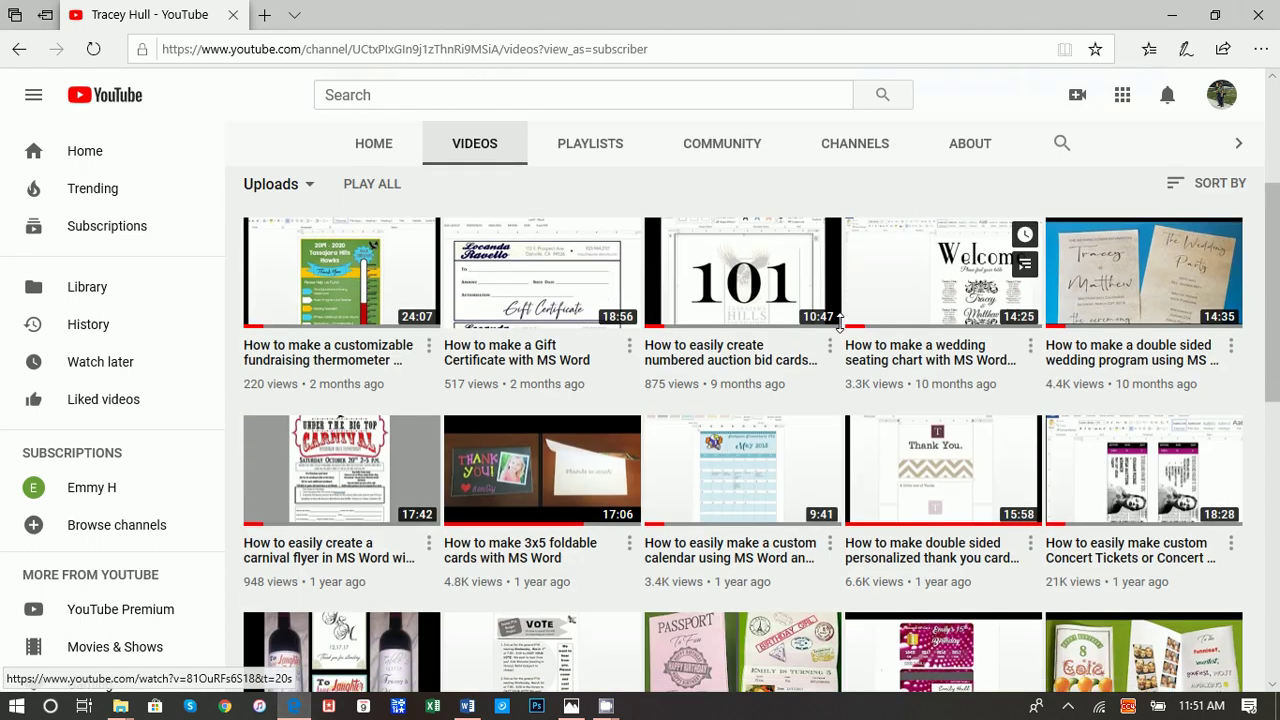
{"action": "scroll", "coordinate": [840, 322], "scroll_direction": "down", "scroll_amount": 1}
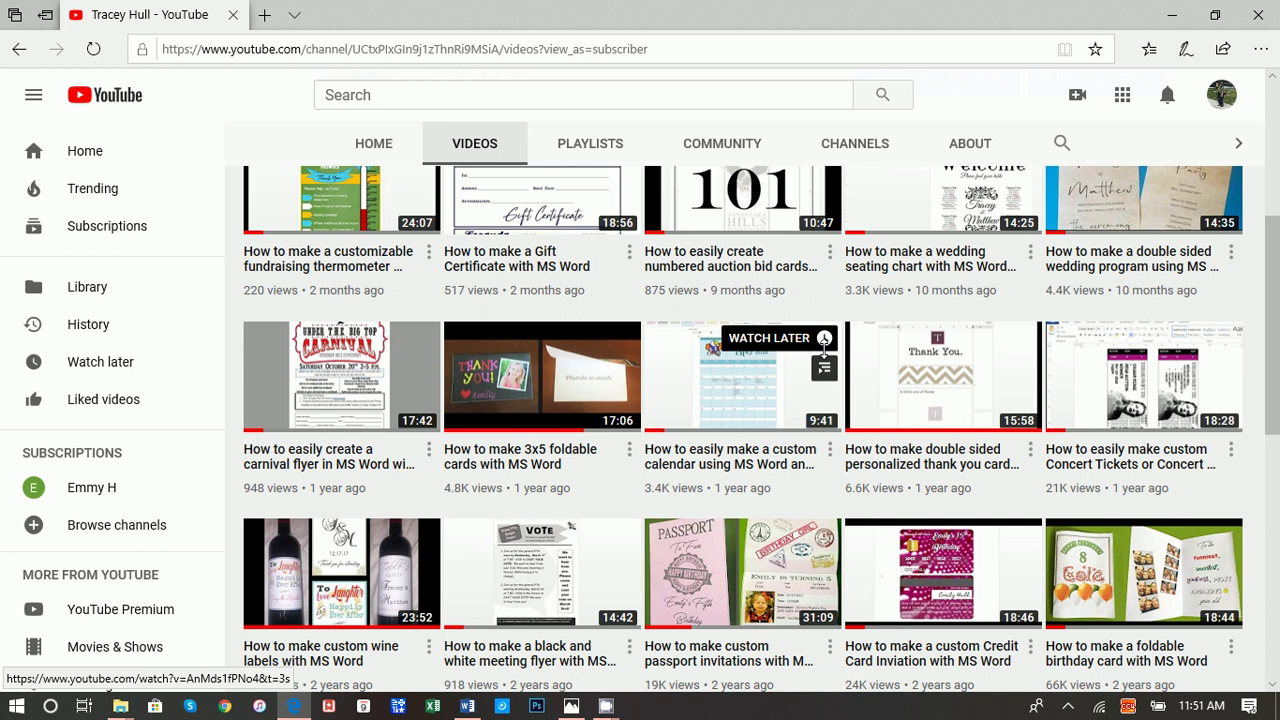
{"action": "scroll", "coordinate": [850, 390], "scroll_direction": "up", "scroll_amount": 2}
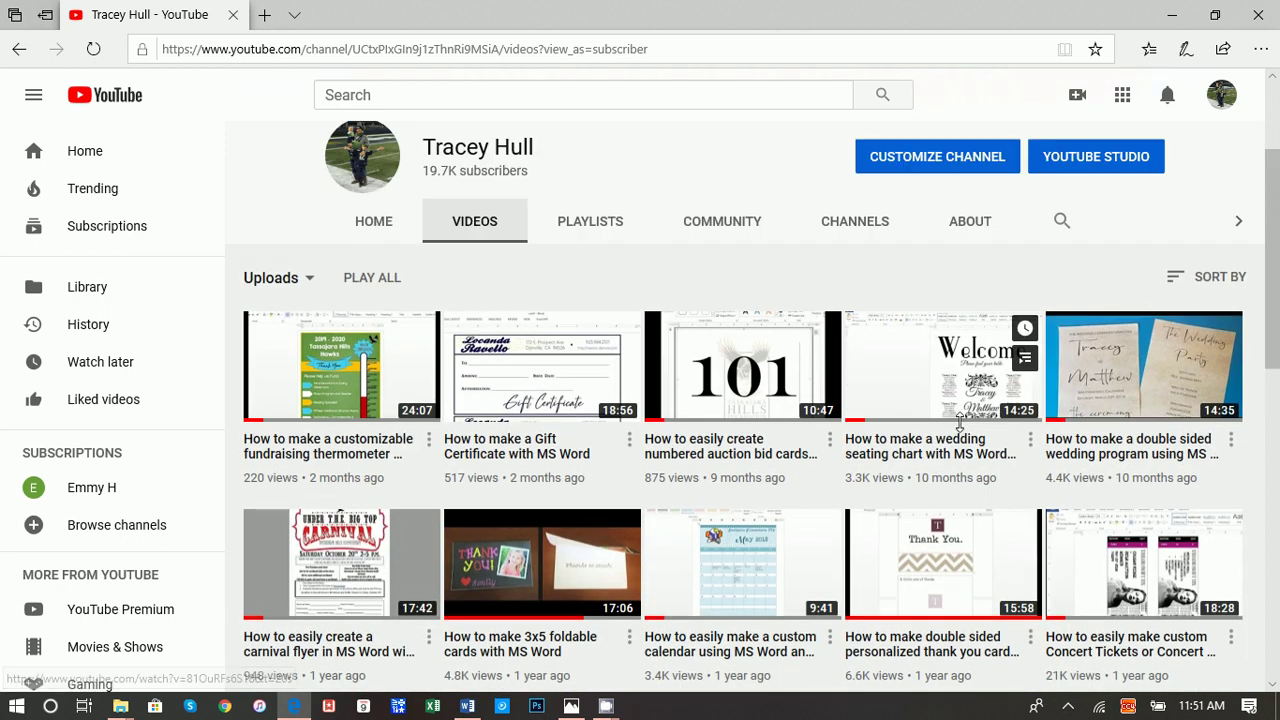
{"action": "scroll", "coordinate": [960, 420], "scroll_direction": "down", "scroll_amount": 5}
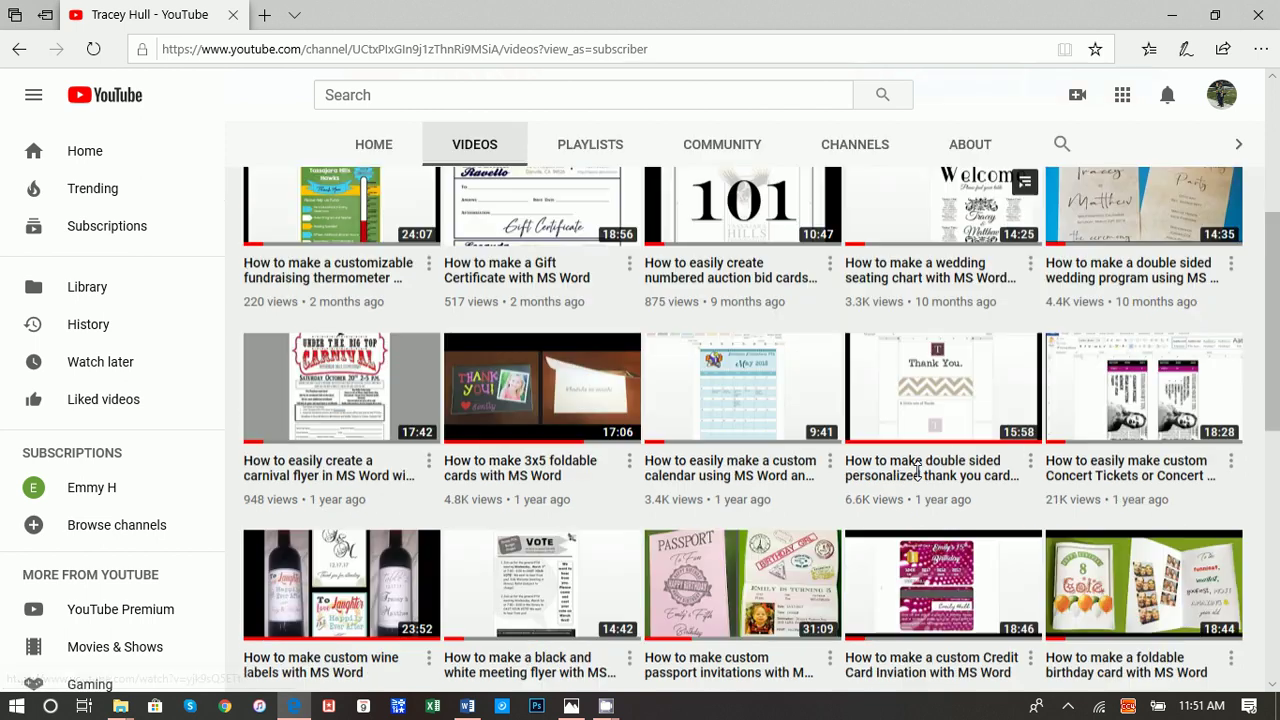
{"action": "scroll", "coordinate": [904, 515], "scroll_direction": "down", "scroll_amount": 4}
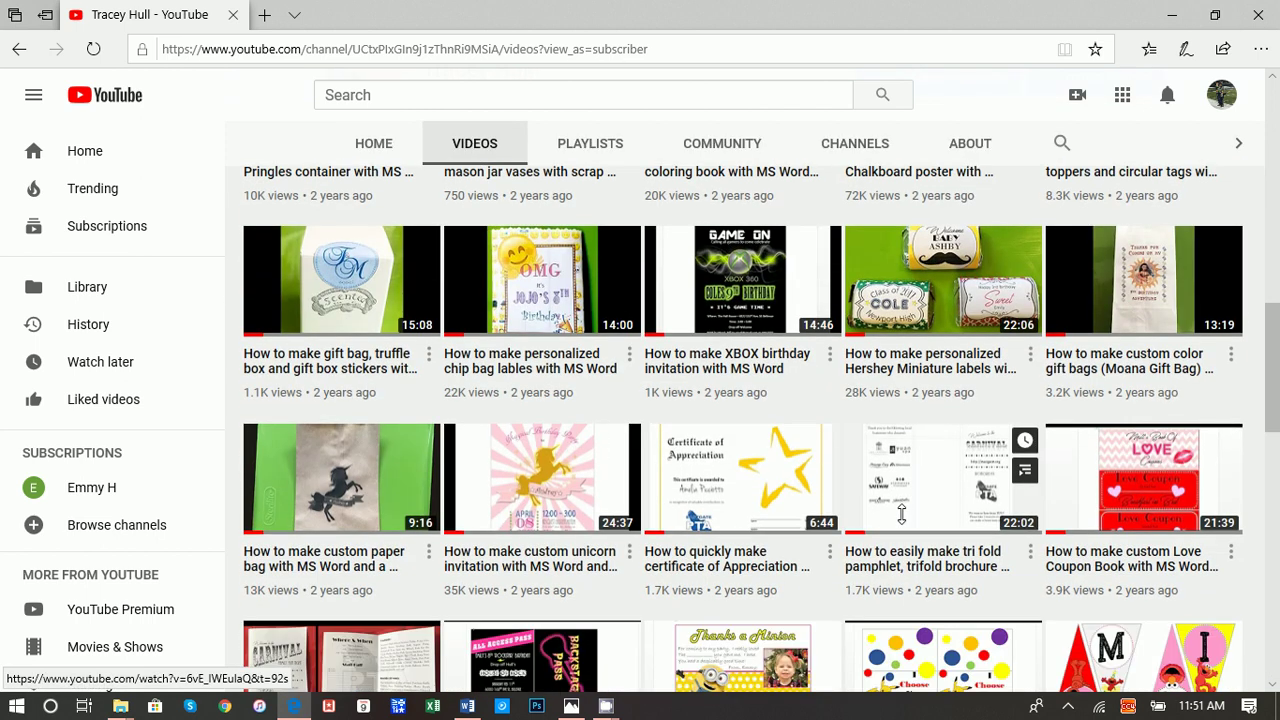
{"action": "scroll", "coordinate": [901, 515], "scroll_direction": "down", "scroll_amount": 8}
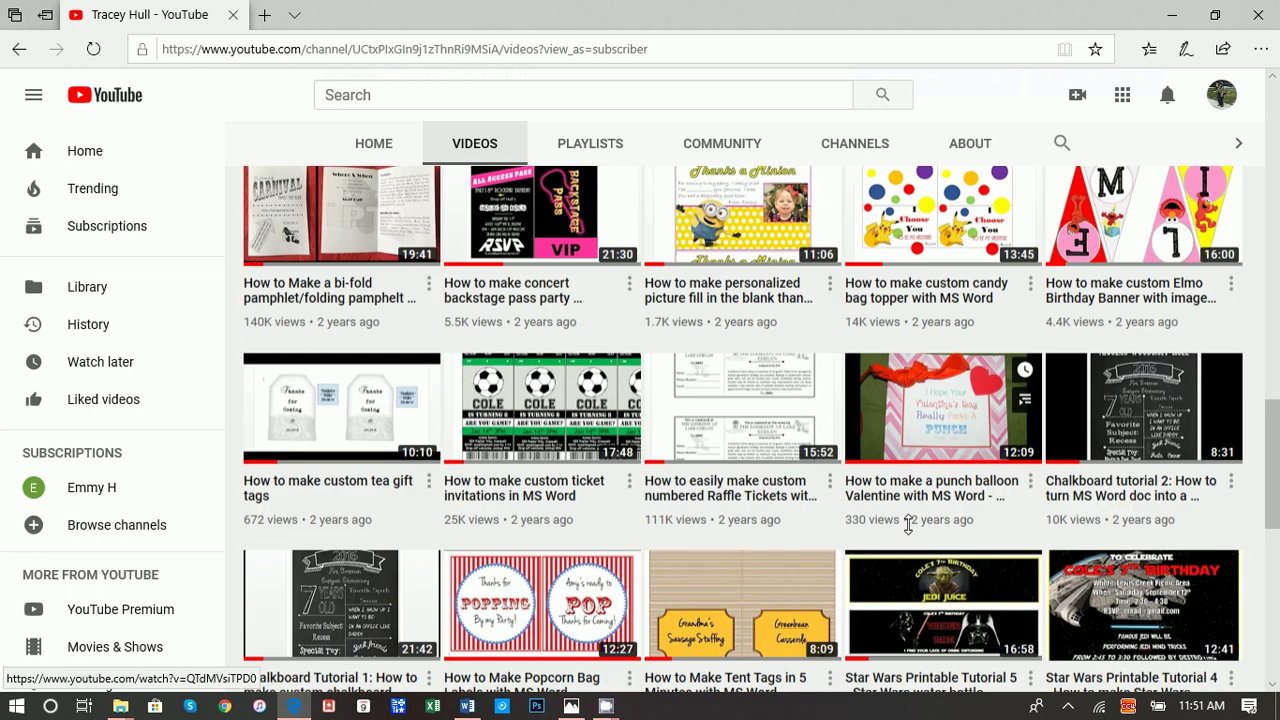
{"action": "scroll", "coordinate": [901, 535], "scroll_direction": "down", "scroll_amount": 2}
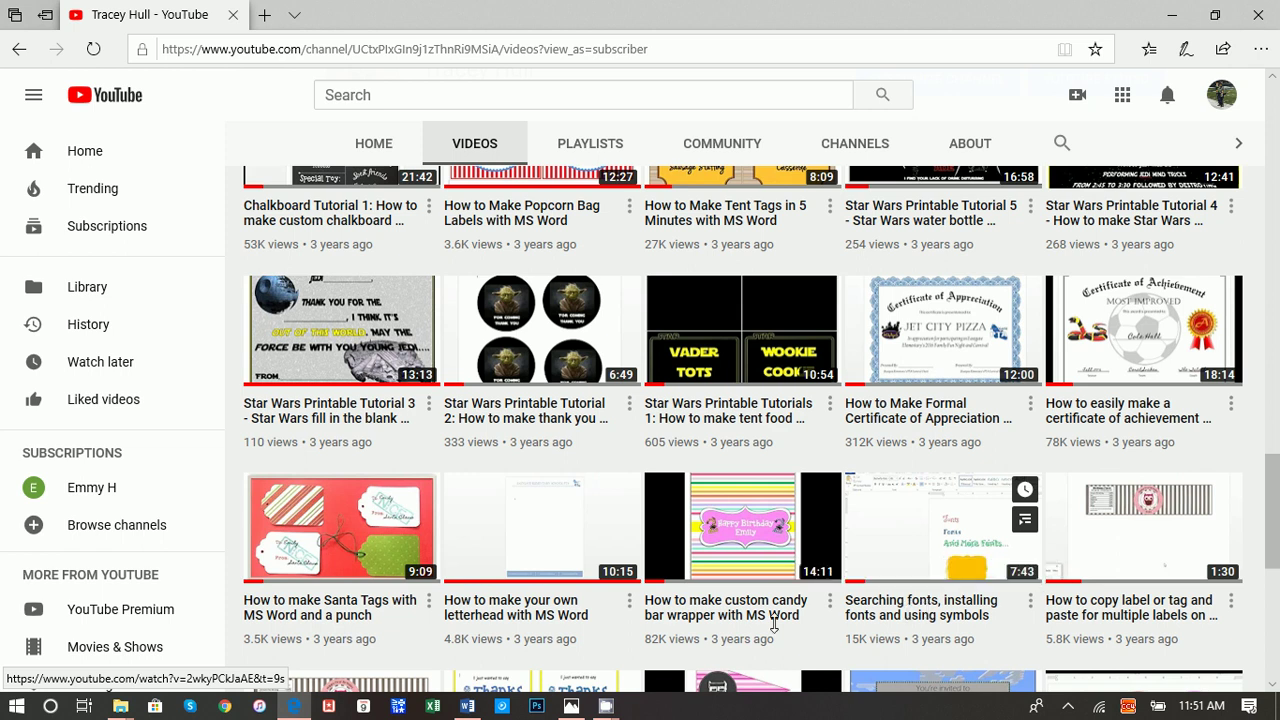
Compare Document2's sample tent tags with the tabletags2.jpg photo, then open Document2's File Info page
{"action": "left_click", "coordinate": [466, 706]}
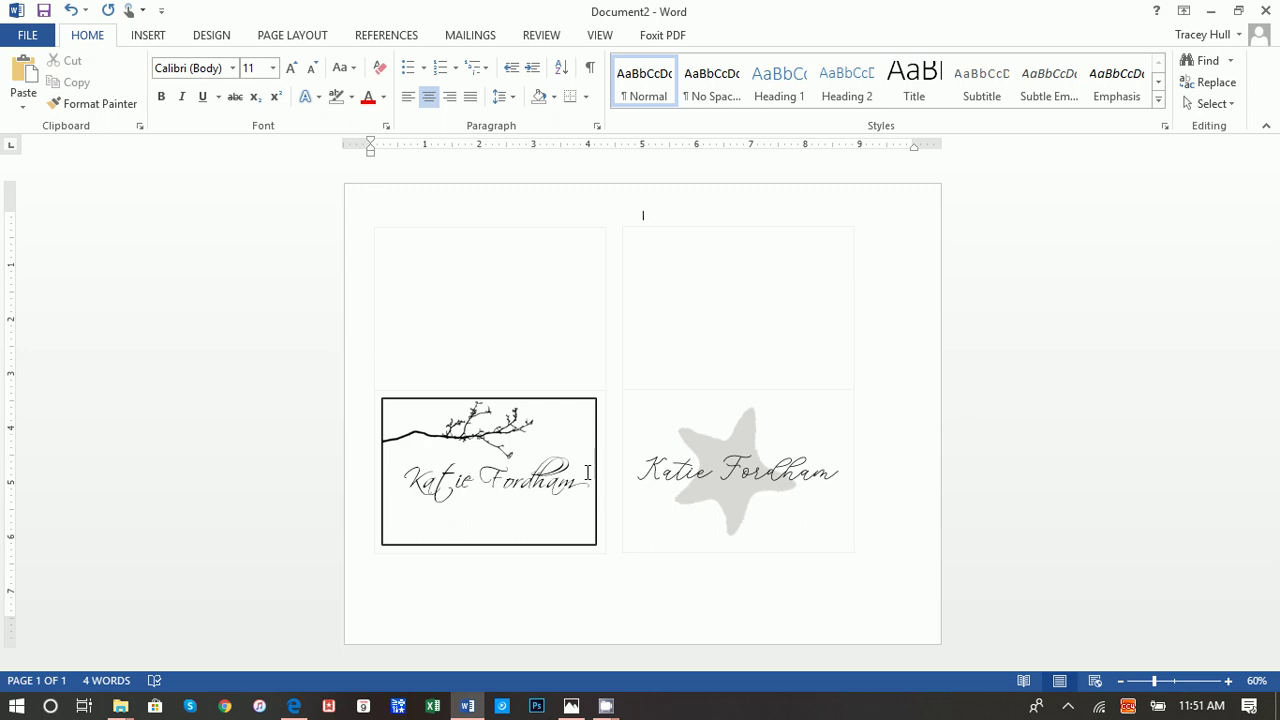
{"action": "left_click", "coordinate": [573, 707]}
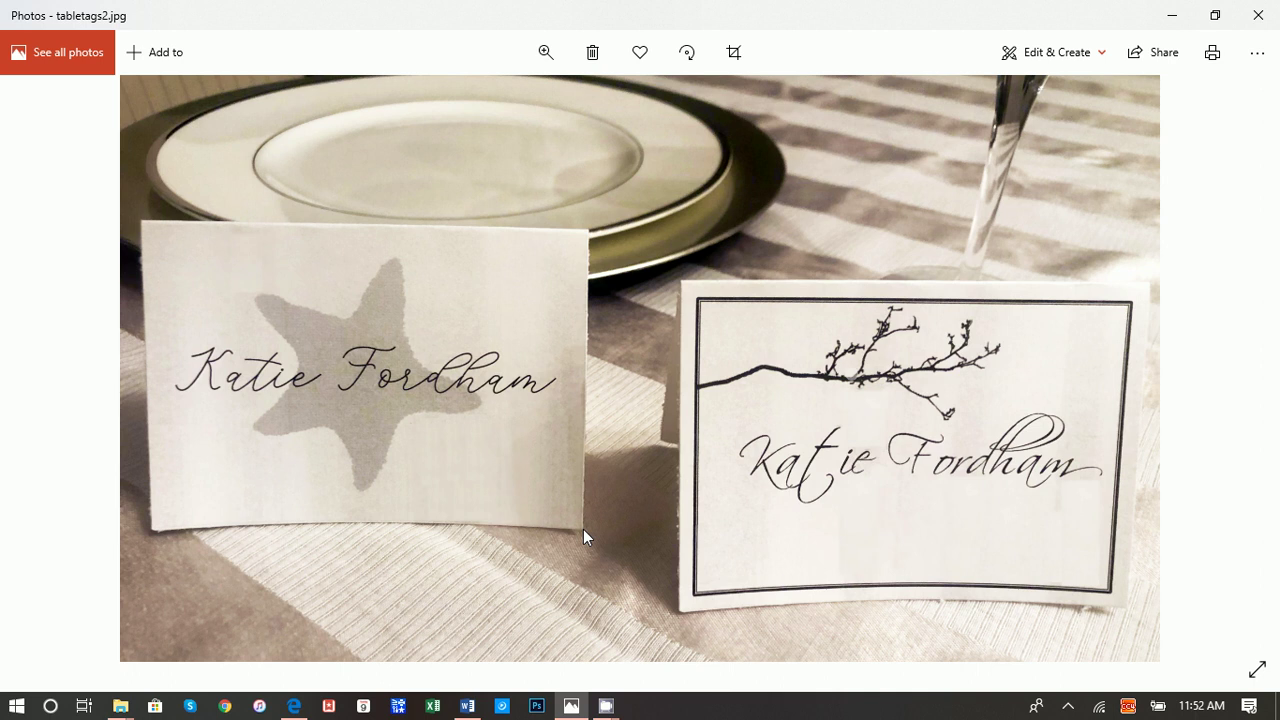
{"action": "left_click", "coordinate": [467, 706]}
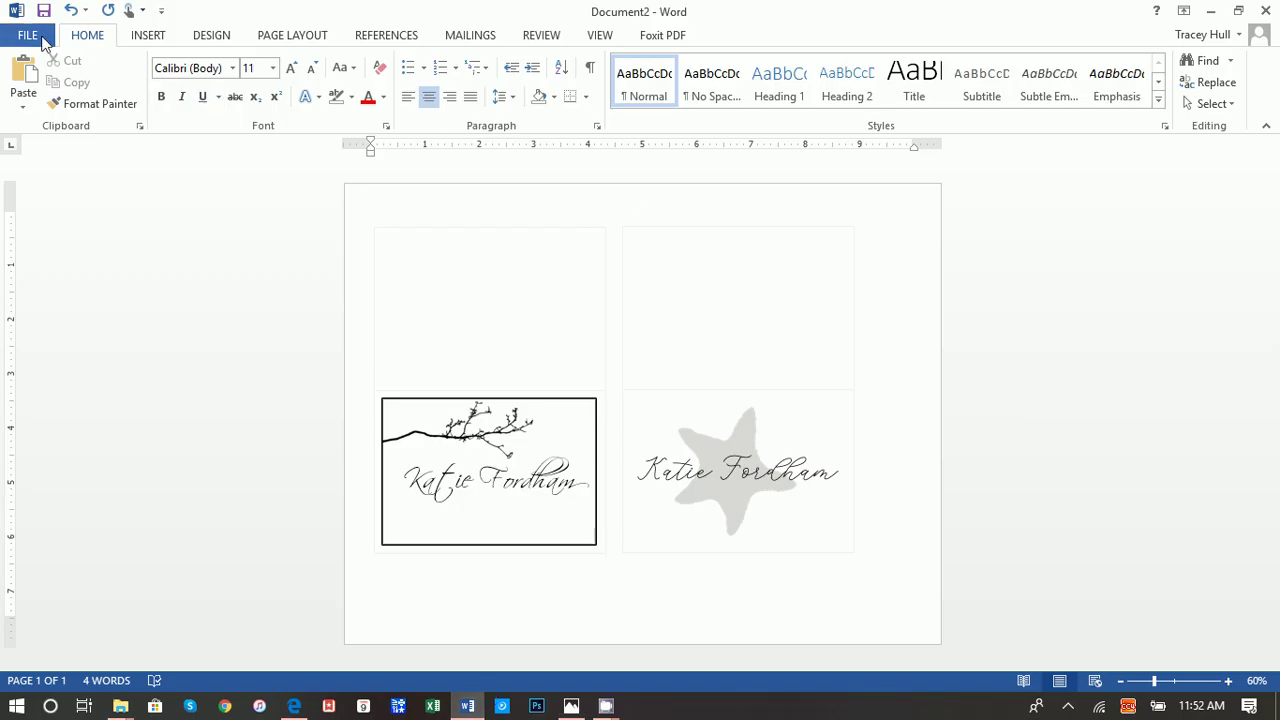
{"action": "left_click", "coordinate": [28, 36]}
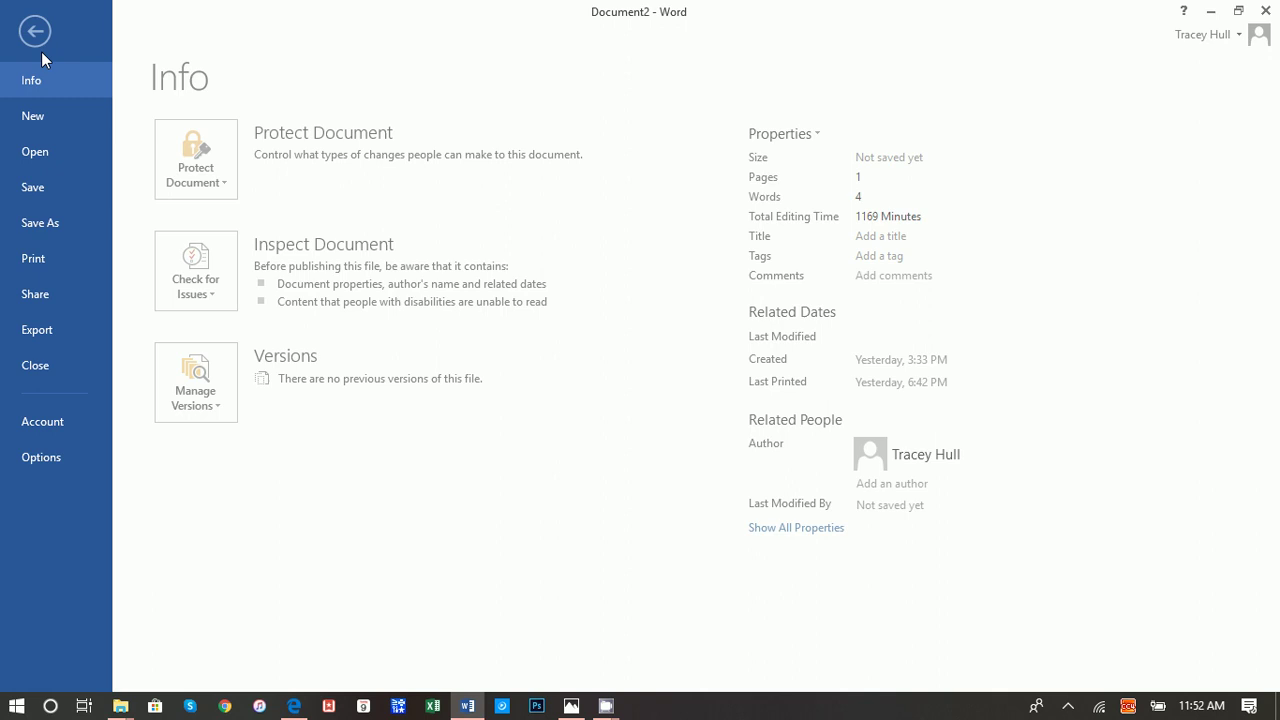
Create a new blank document and set its page orientation to landscape
{"action": "left_click", "coordinate": [44, 113]}
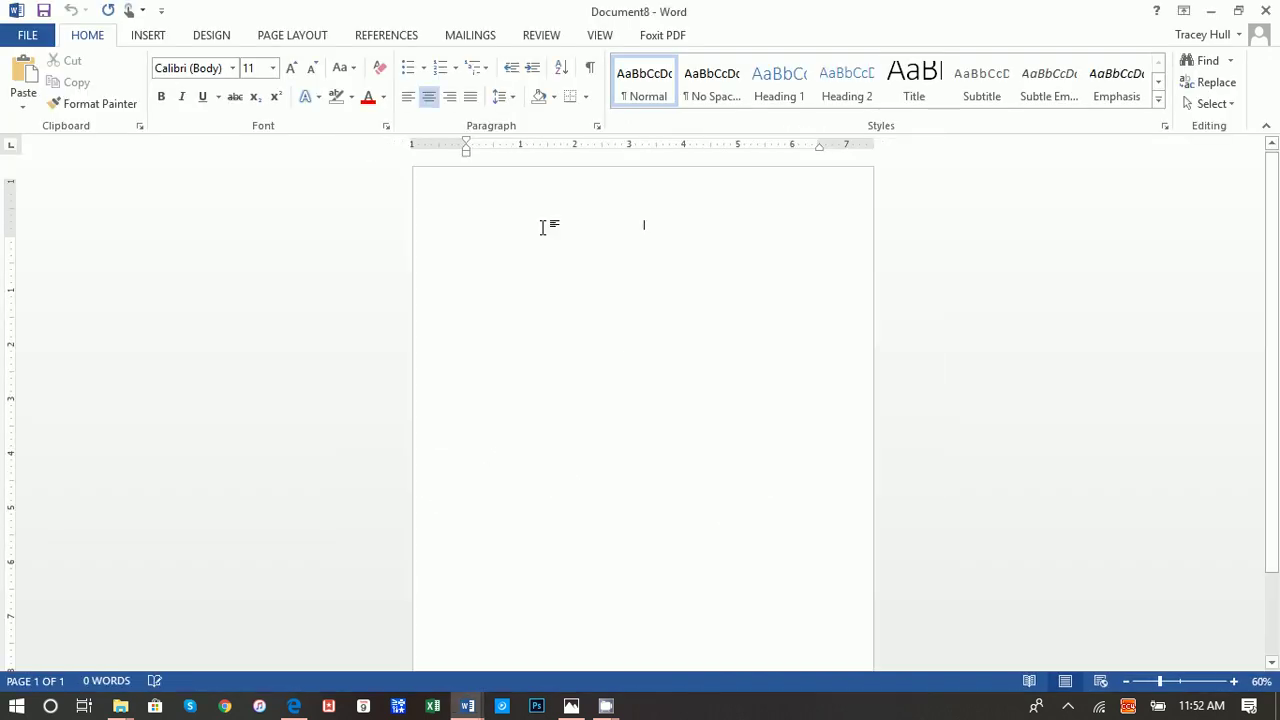
{"action": "left_click", "coordinate": [293, 36]}
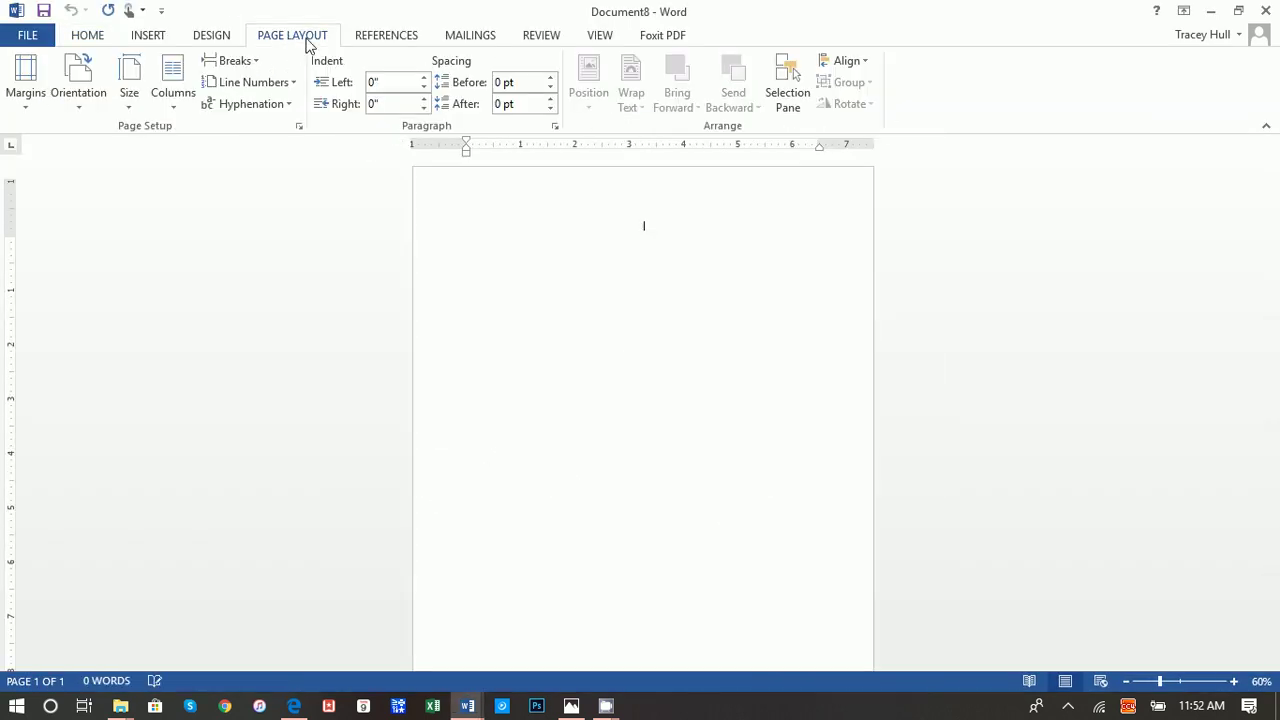
{"action": "left_click", "coordinate": [76, 100]}
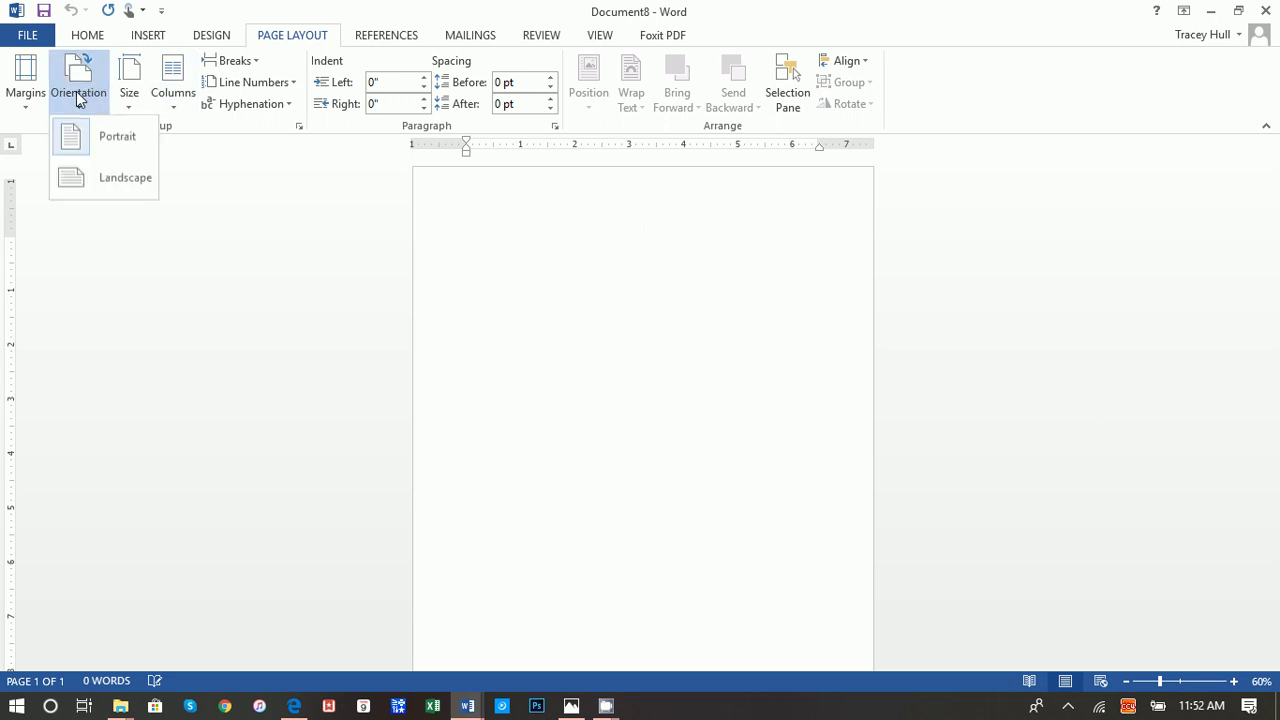
{"action": "left_click", "coordinate": [117, 186]}
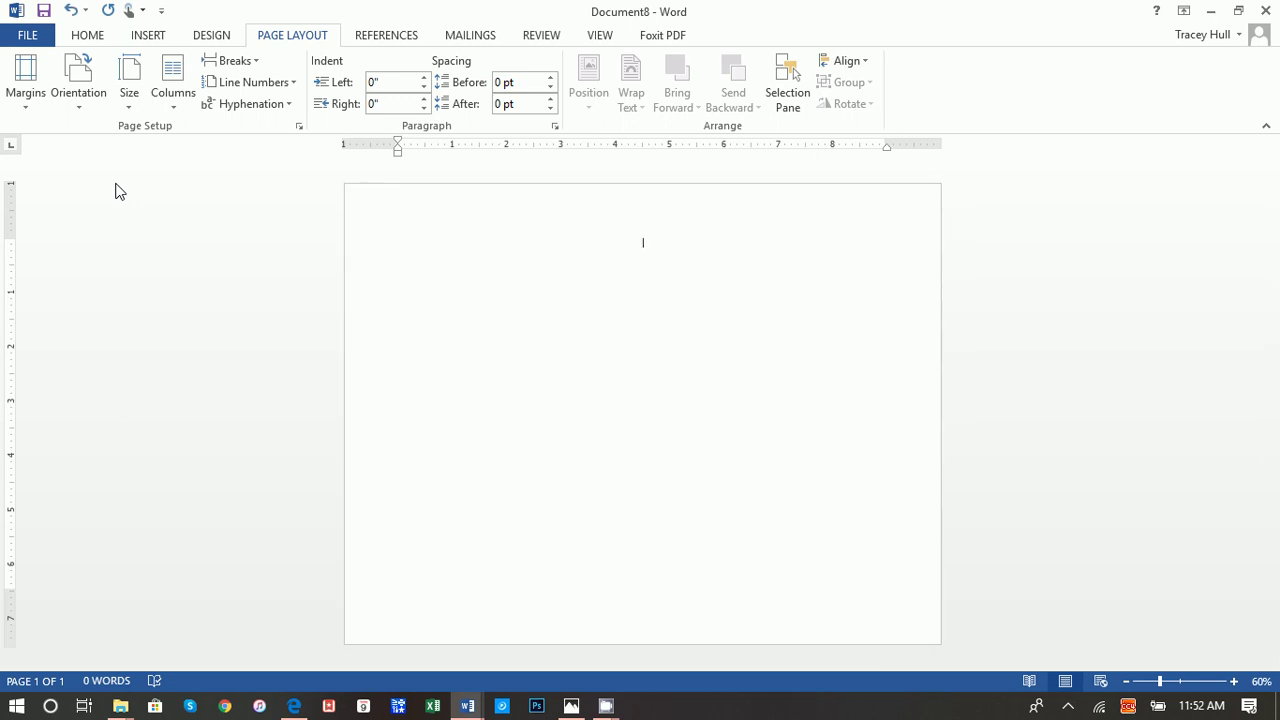
{"action": "left_click", "coordinate": [150, 36]}
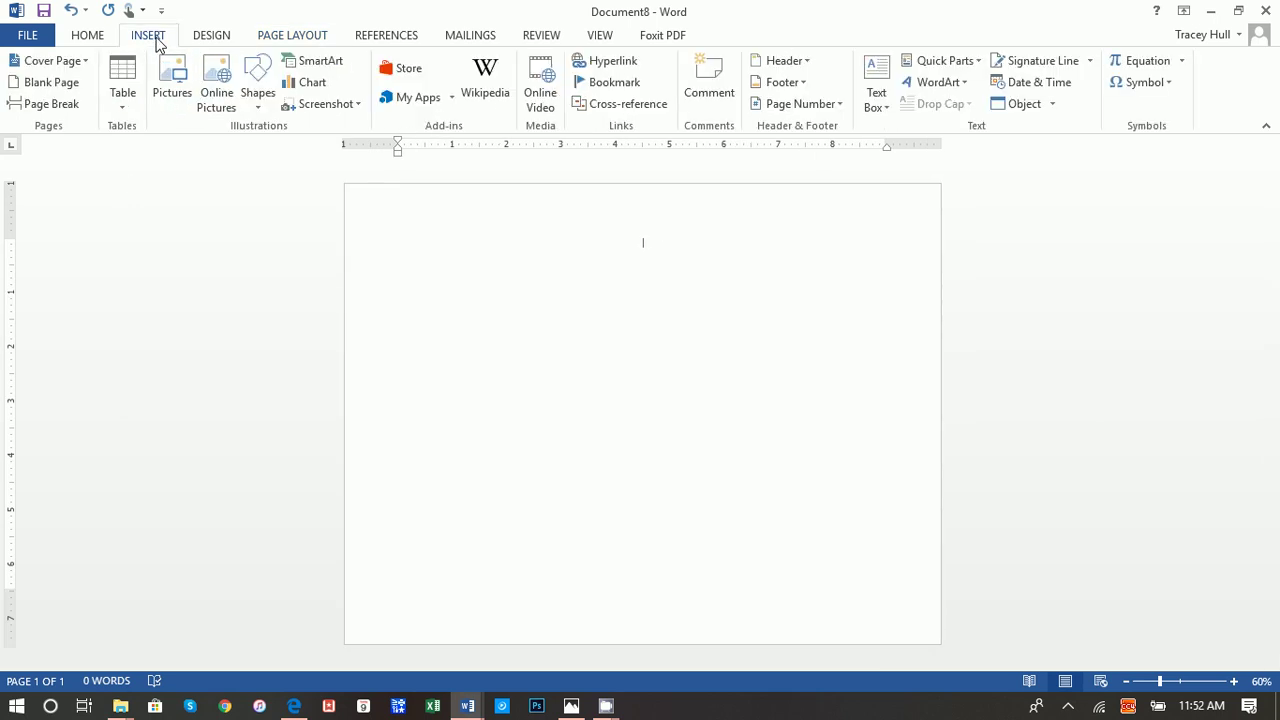
Draw a rectangle near the page's top left and keep it selected
{"action": "left_click", "coordinate": [262, 80]}
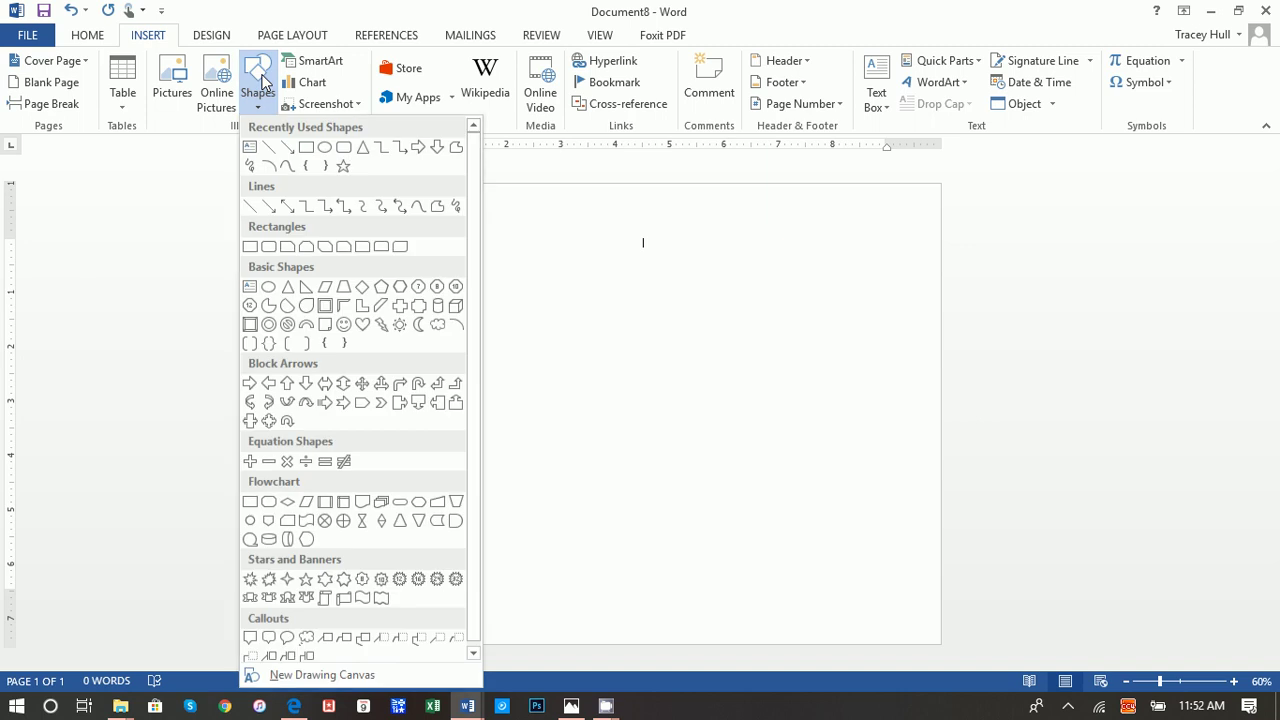
{"action": "left_click", "coordinate": [306, 148]}
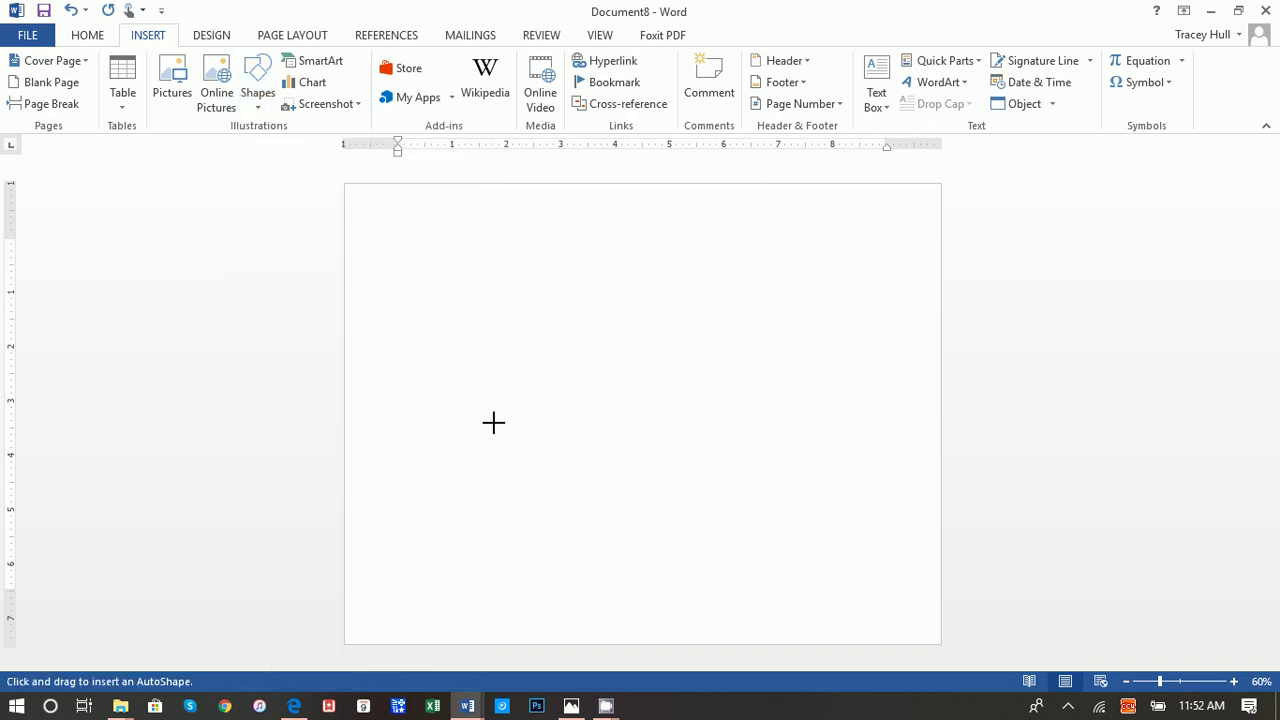
{"action": "left_click", "coordinate": [420, 238]}
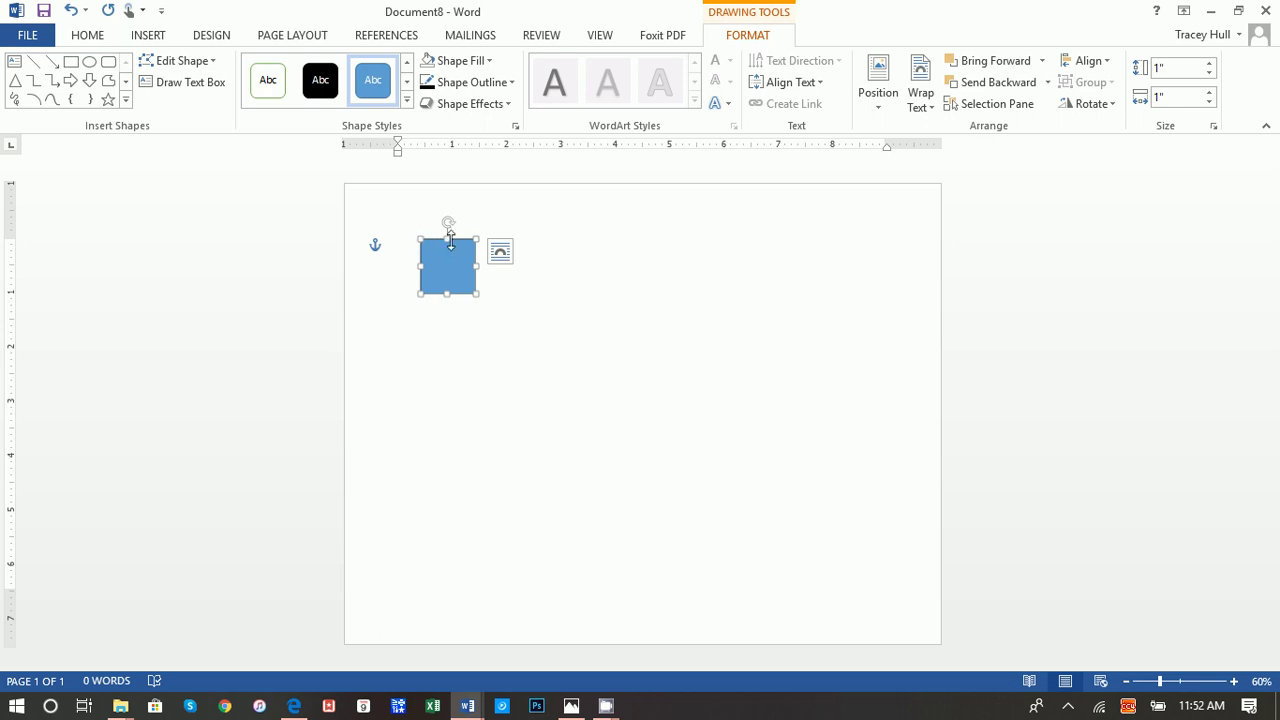
{"action": "left_click", "coordinate": [593, 286]}
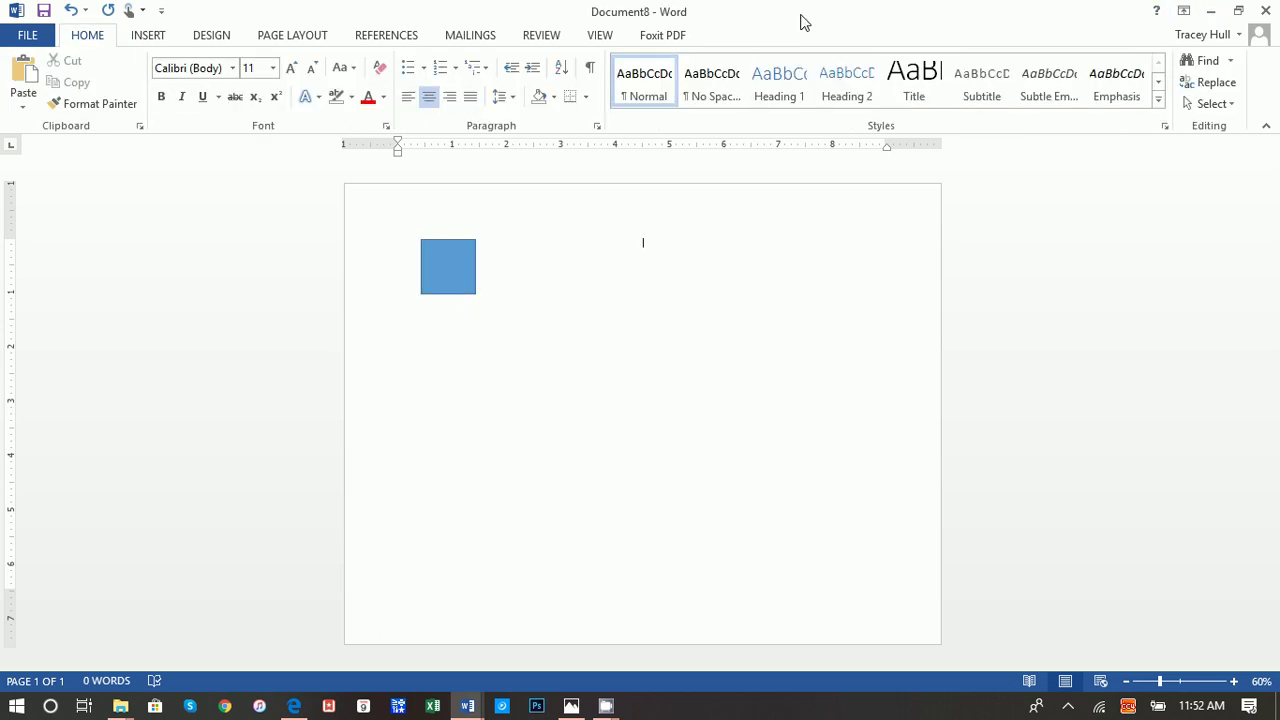
{"action": "left_click", "coordinate": [450, 265]}
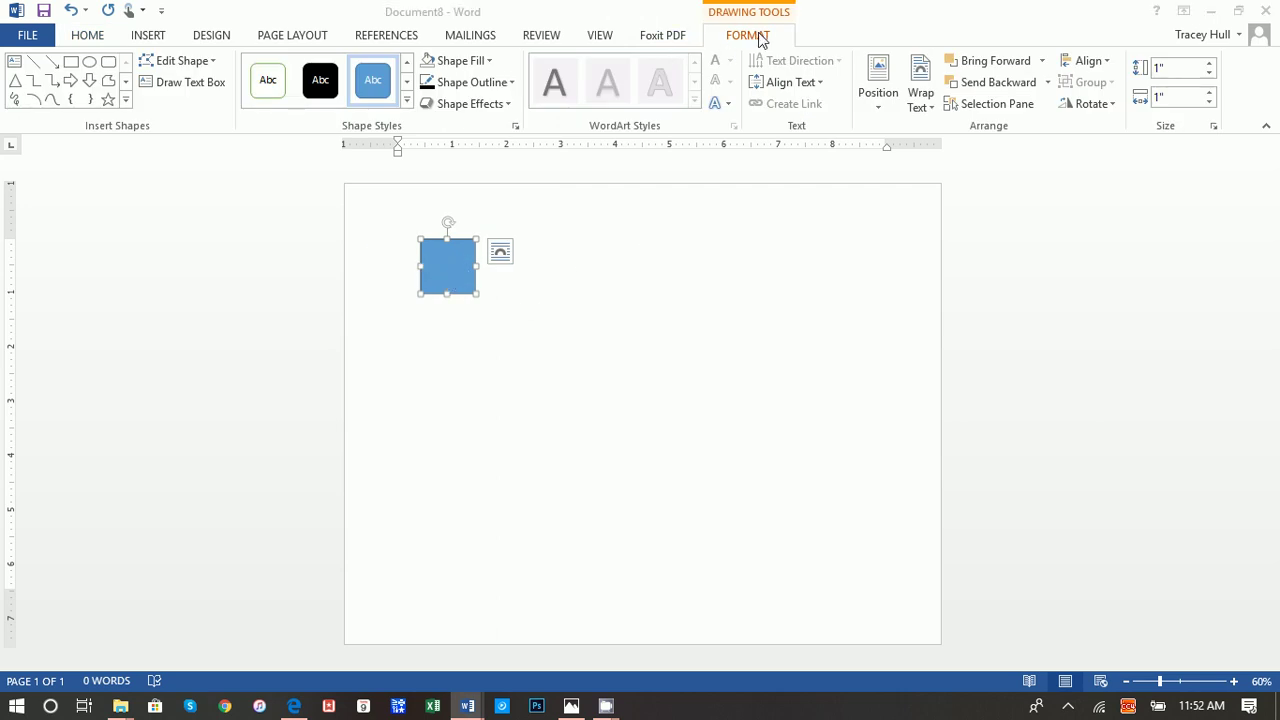
Size the rectangle to 6" high by 4.25" wide
{"action": "left_click", "coordinate": [1177, 76]}
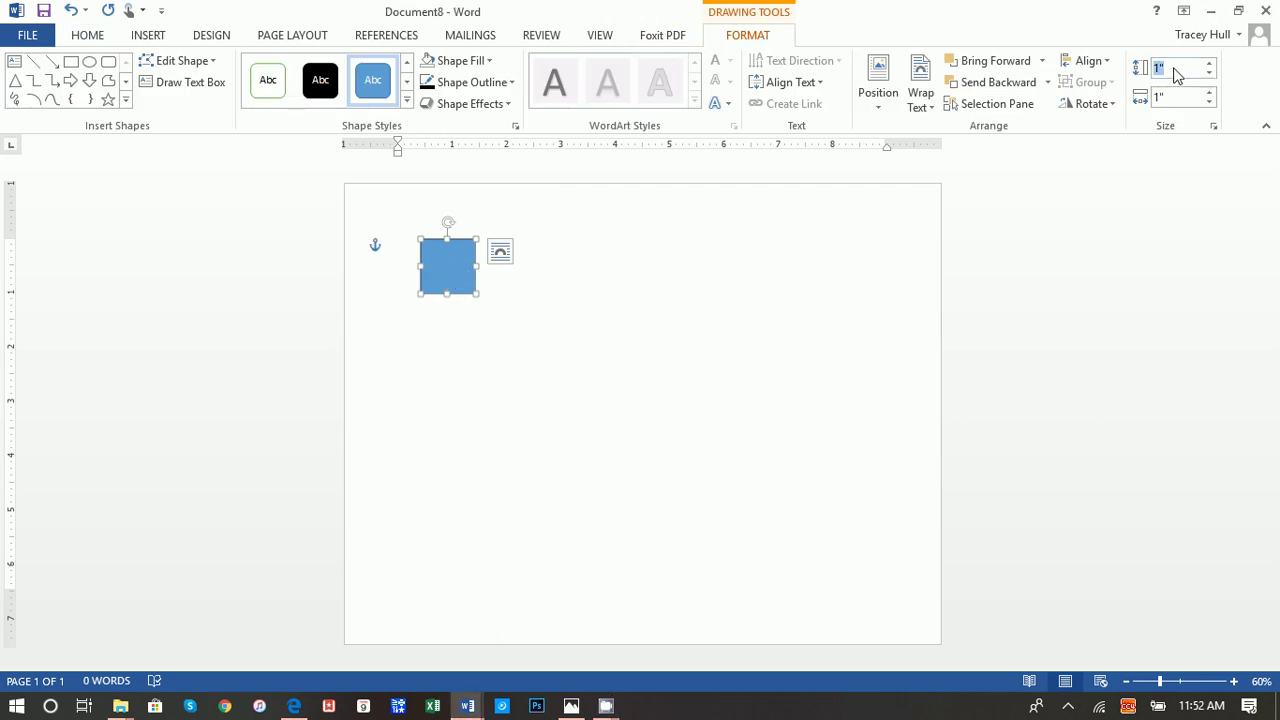
{"action": "type", "text": "6"}
{"action": "left_click", "coordinate": [1173, 95]}
{"action": "type", "text": "4.25"}
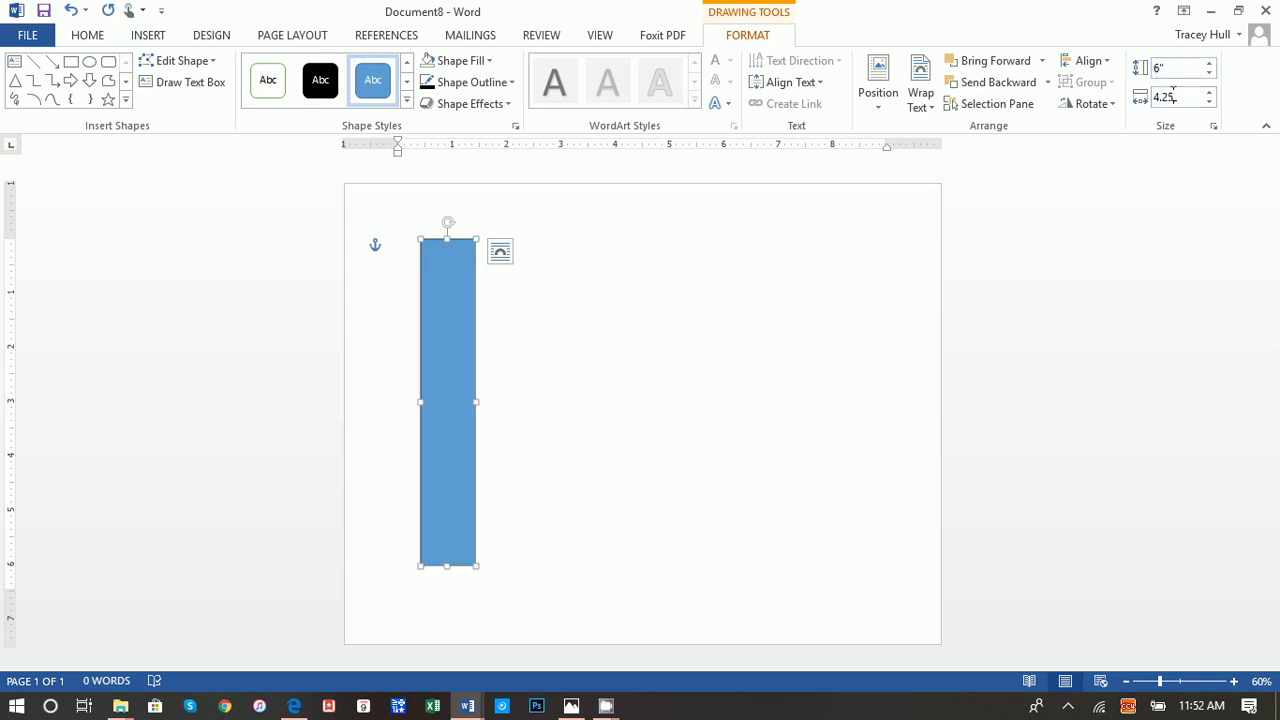
{"action": "key", "text": "Return"}
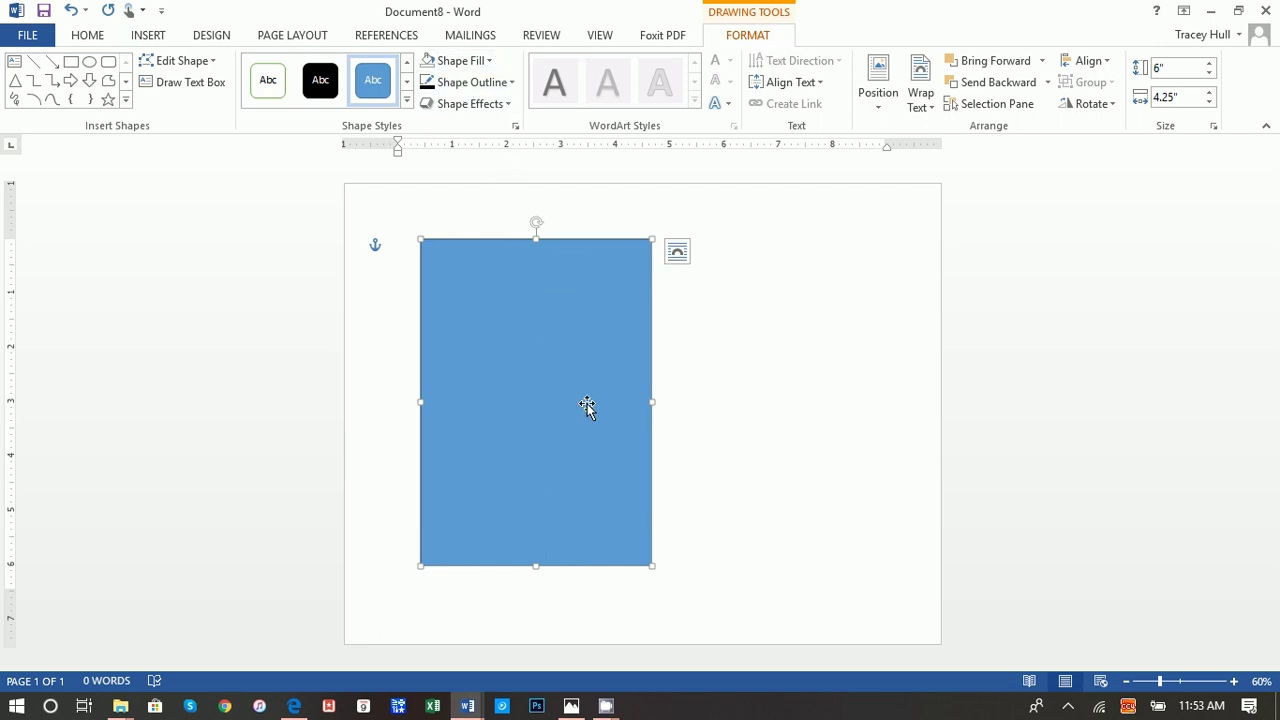
Remove the rectangle's blue fill and give it a thin light grey outline
{"action": "left_click", "coordinate": [460, 62]}
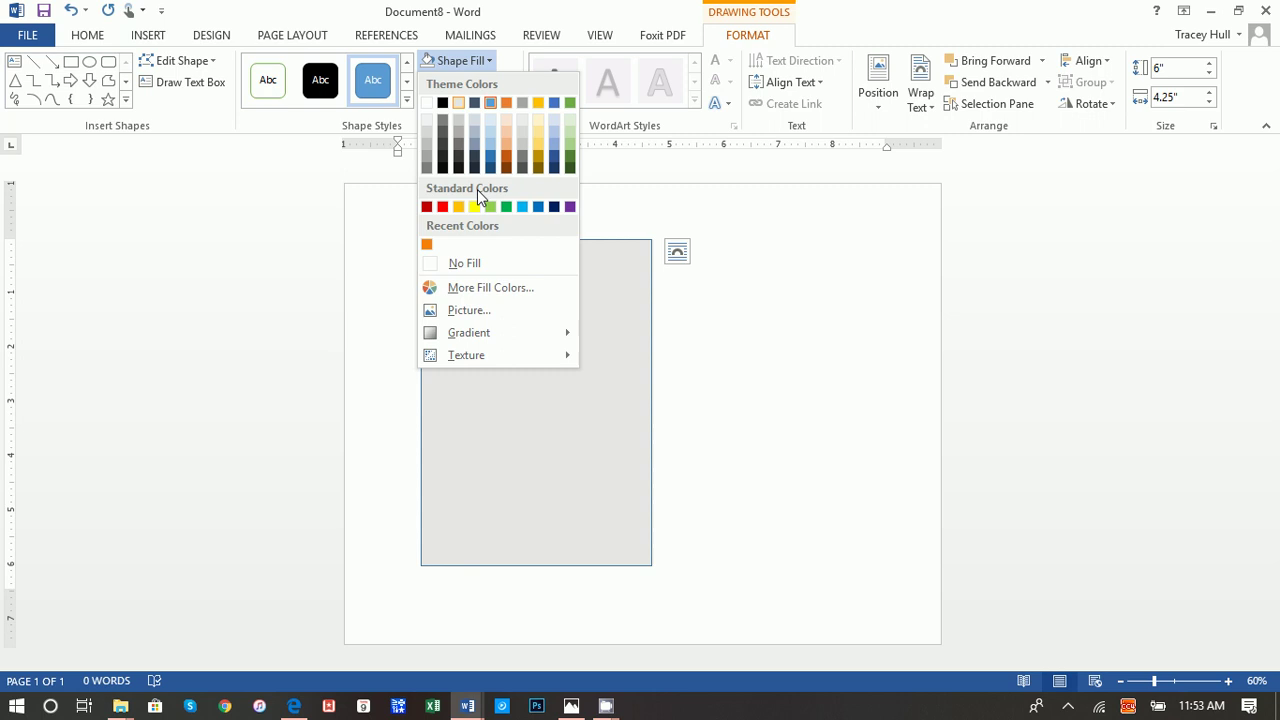
{"action": "left_click", "coordinate": [482, 261]}
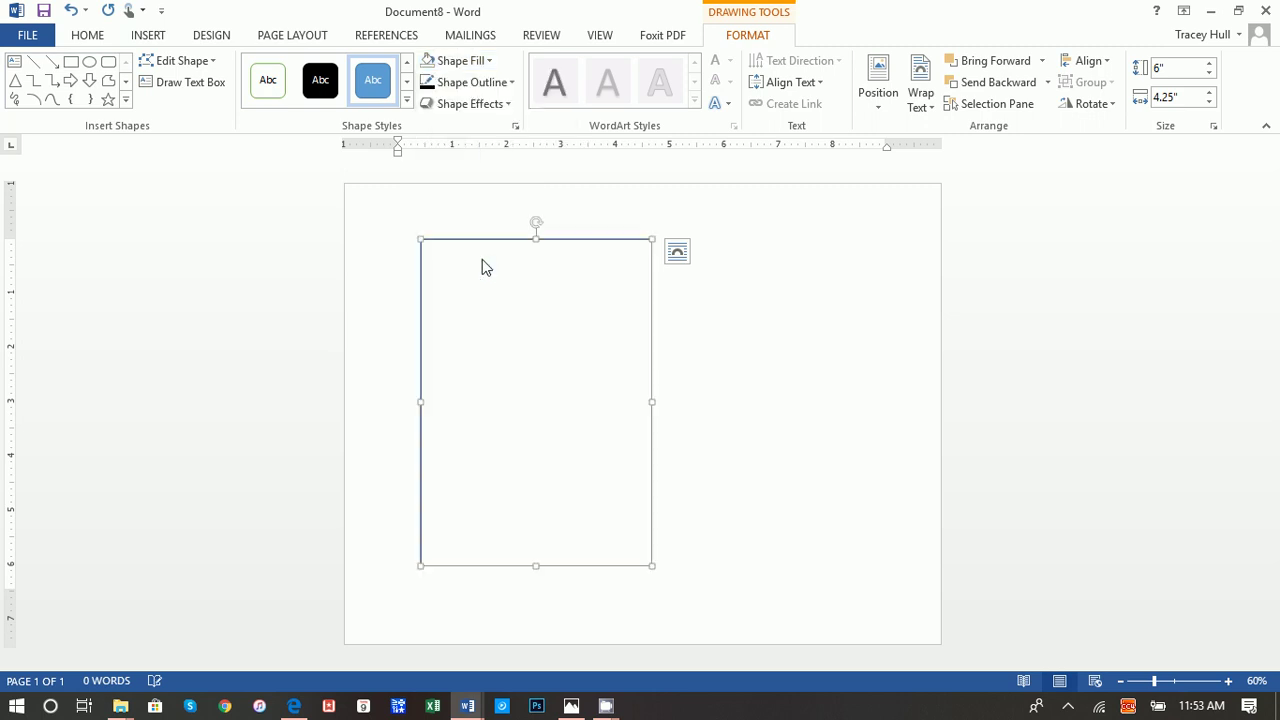
{"action": "left_click", "coordinate": [442, 87]}
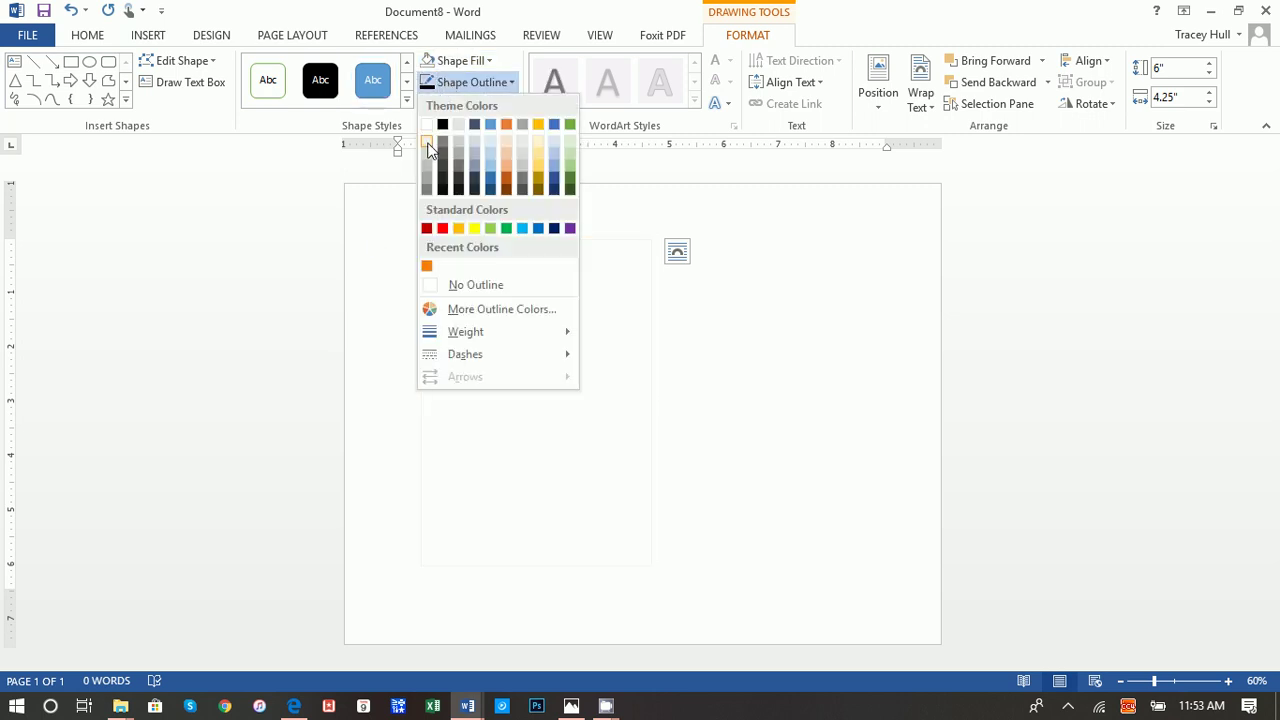
{"action": "left_click", "coordinate": [429, 148]}
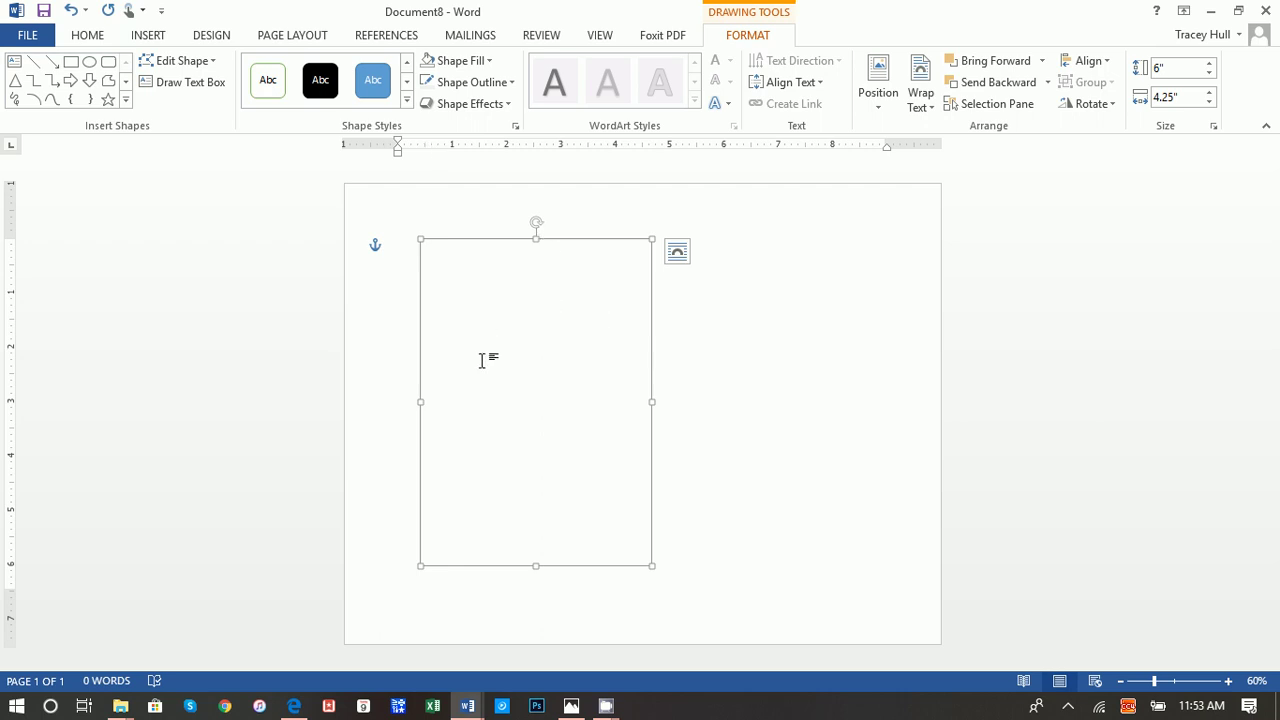
{"action": "left_click", "coordinate": [708, 346]}
Draw a 4.28" horizontal fold line across the card's middle in a very faint grey
{"action": "left_click", "coordinate": [525, 241]}
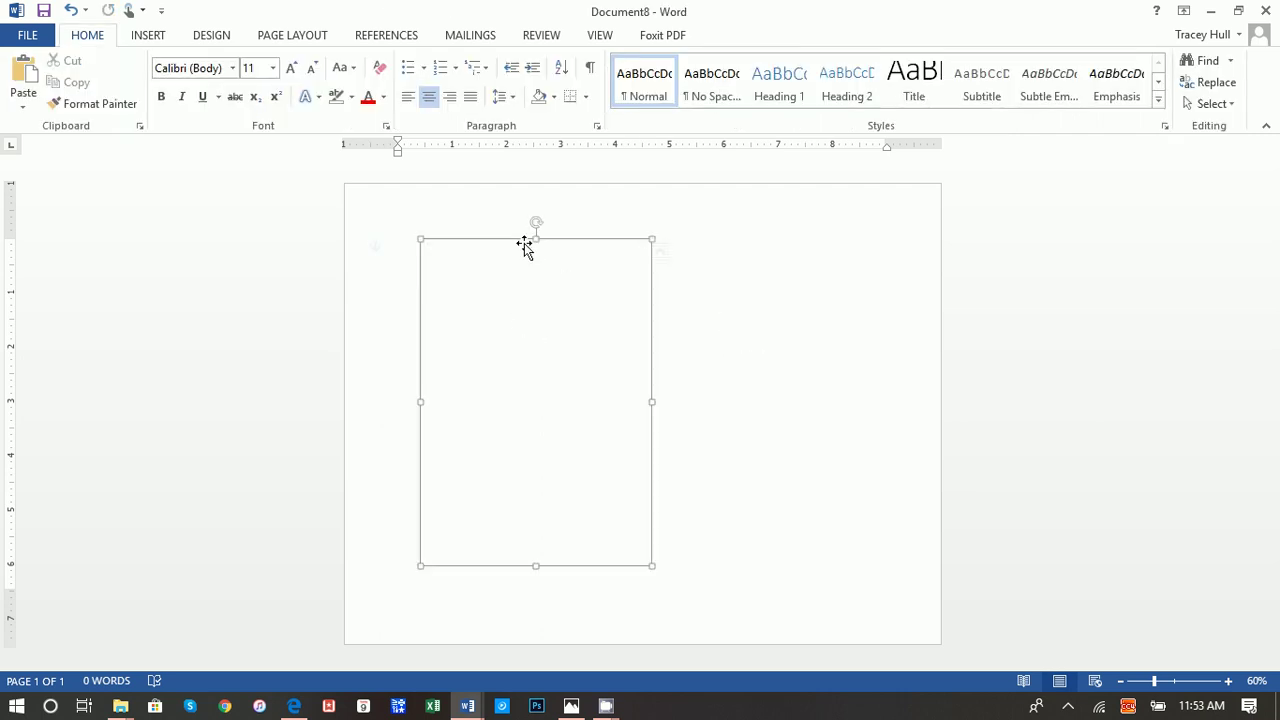
{"action": "left_click", "coordinate": [145, 36]}
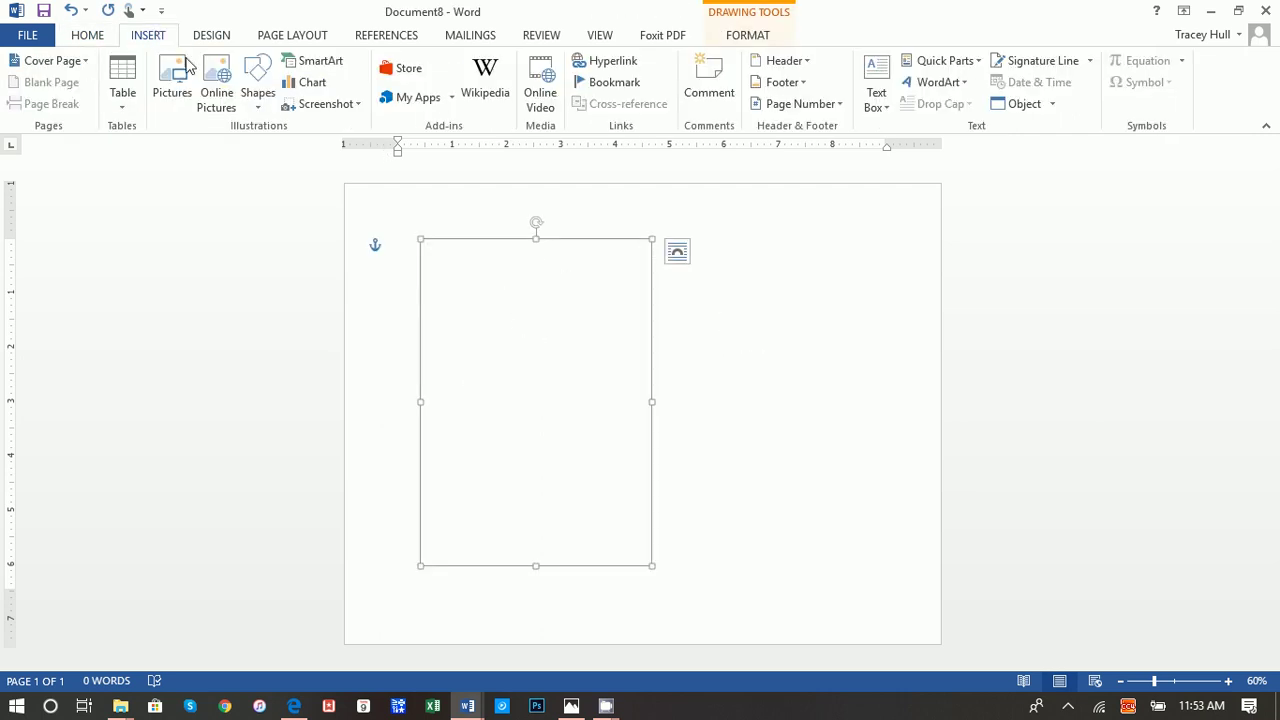
{"action": "left_click", "coordinate": [257, 87]}
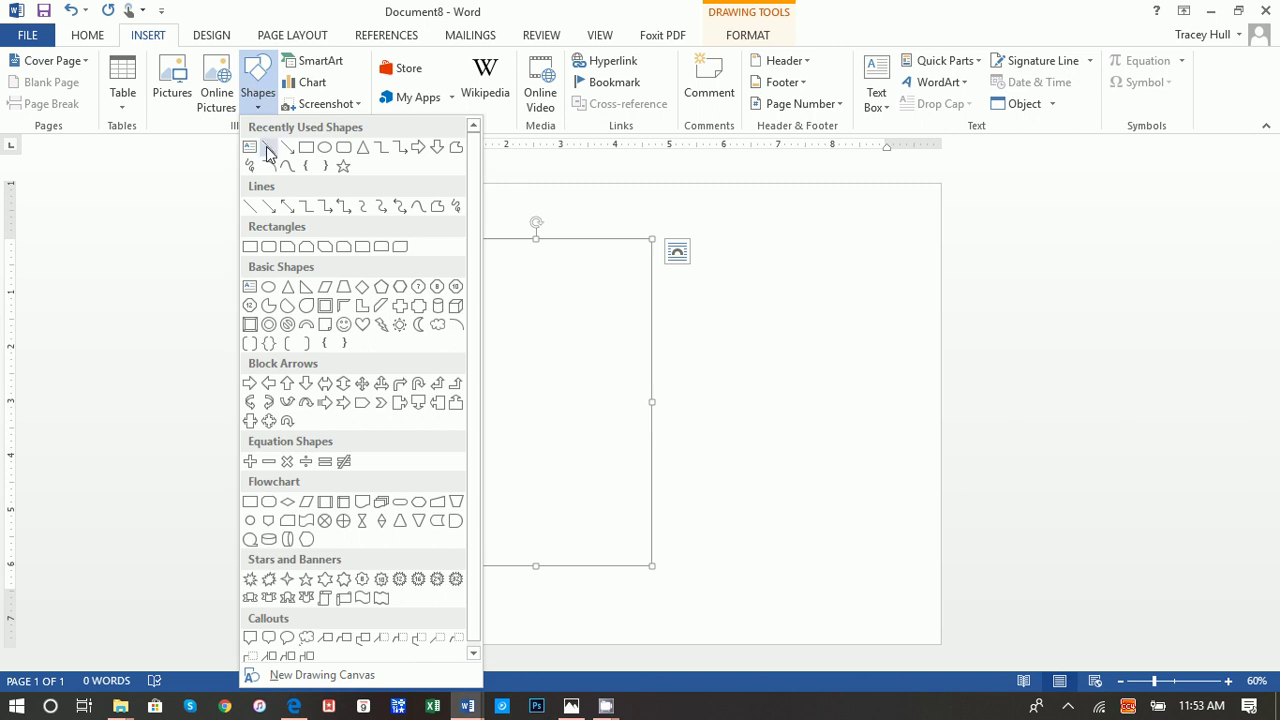
{"action": "key", "text": "Escape"}
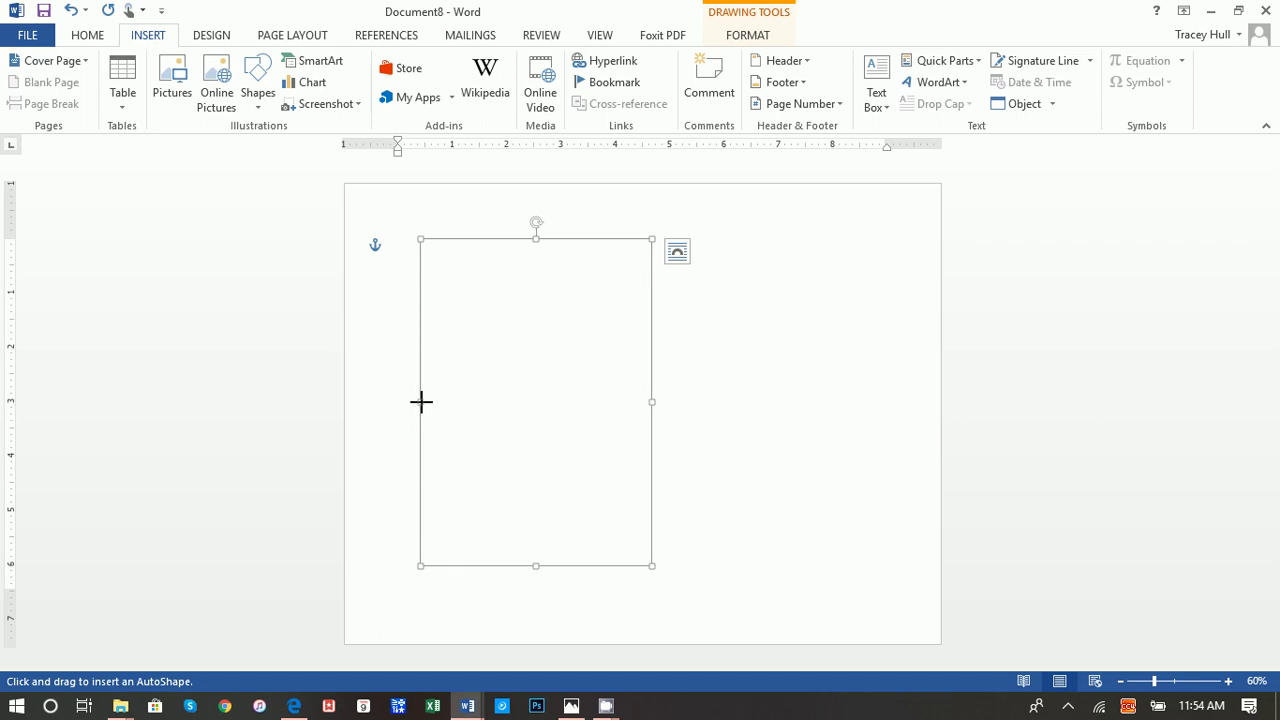
{"action": "left_click_drag", "start_coordinate": [421, 401], "coordinate": [653, 401]}
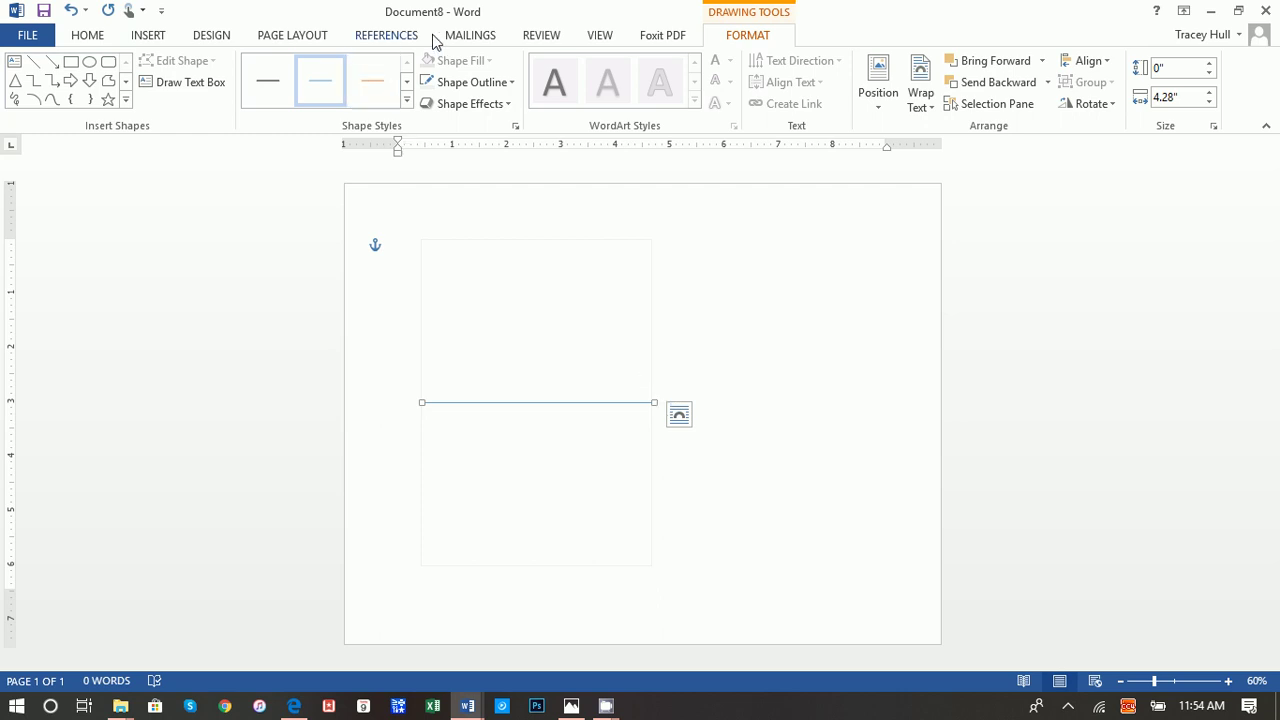
{"action": "left_click", "coordinate": [430, 84]}
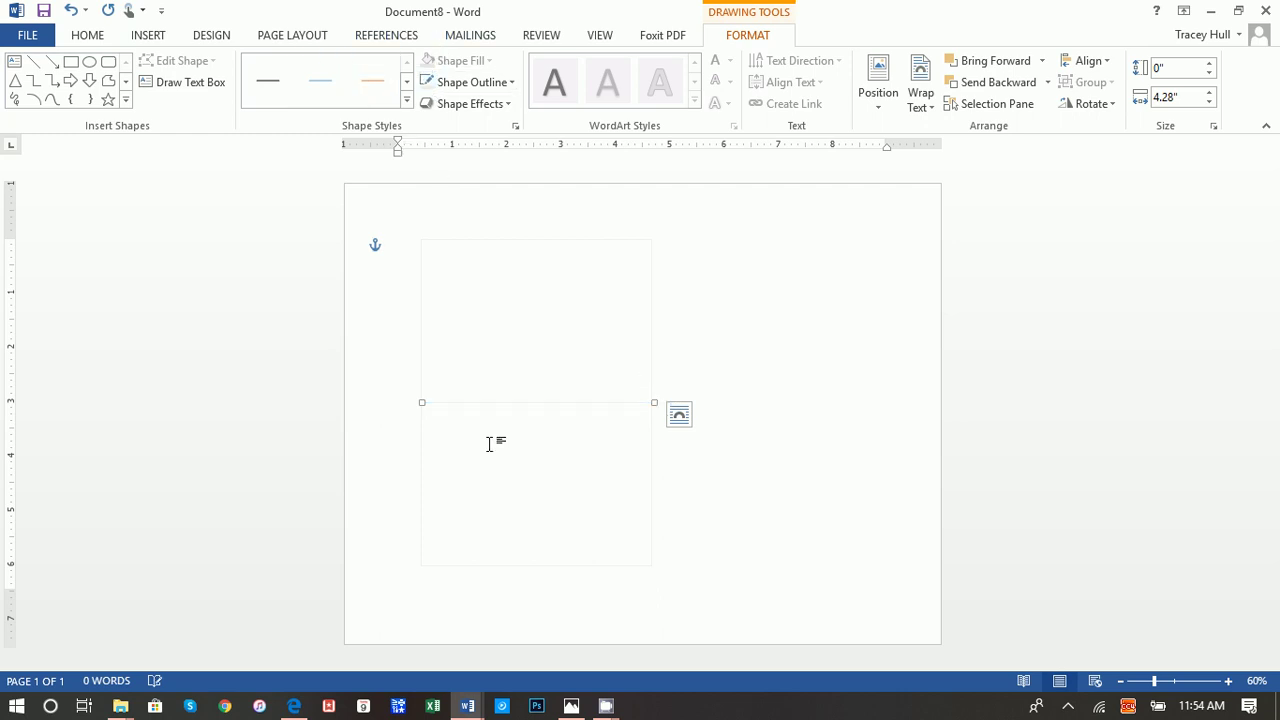
{"action": "left_click", "coordinate": [758, 379]}
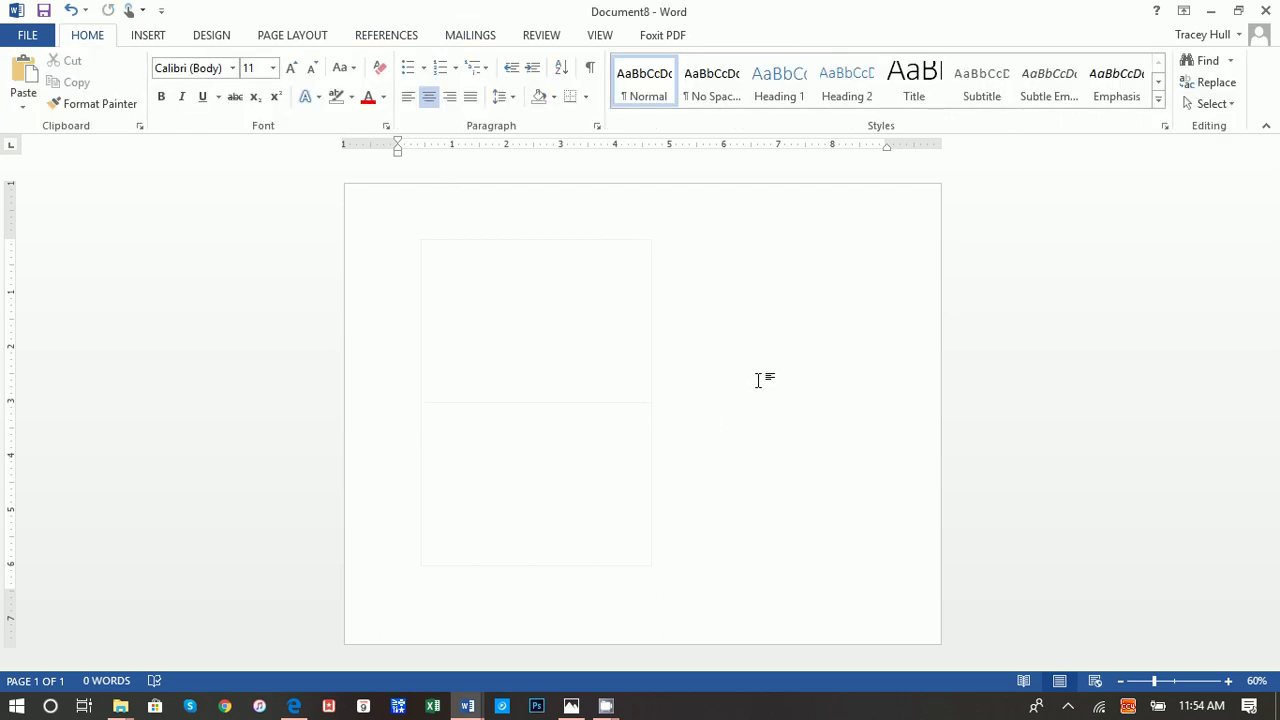
Glance at Document2's finished cards, then view the tabletags2.jpg reference photo
{"action": "left_click", "coordinate": [467, 706]}
{"action": "left_click", "coordinate": [417, 652]}
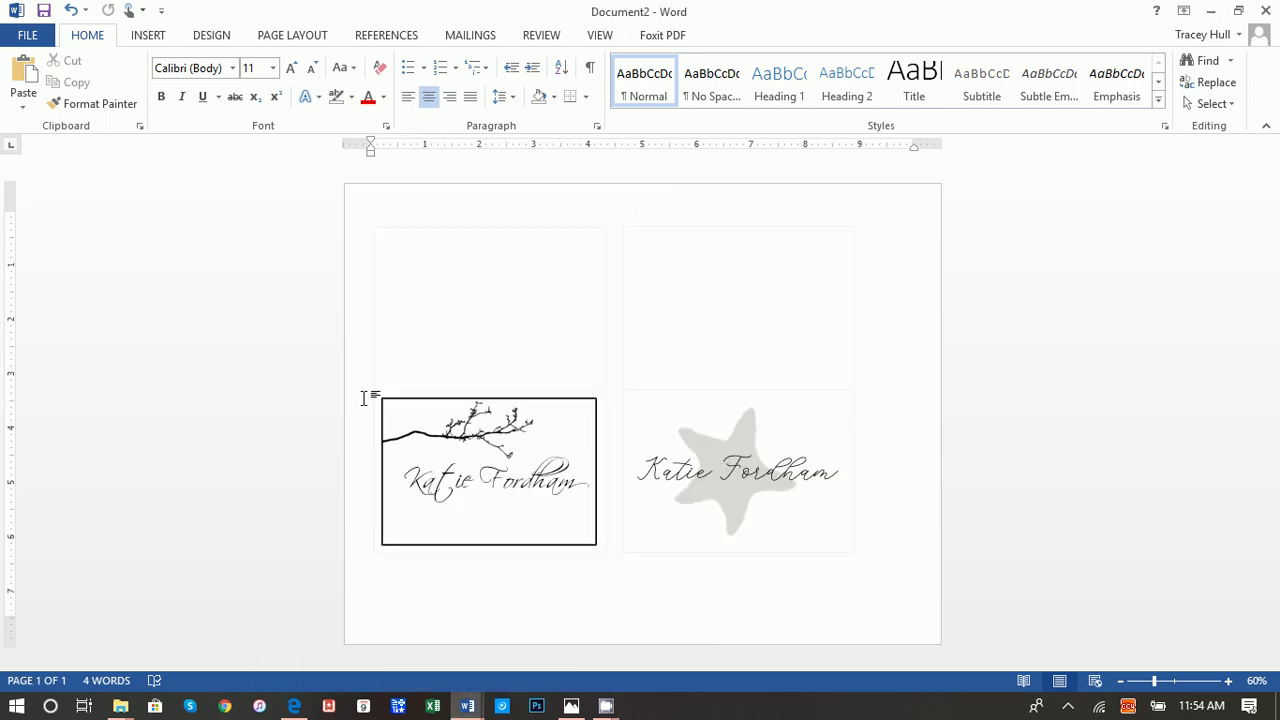
{"action": "left_click", "coordinate": [571, 706]}
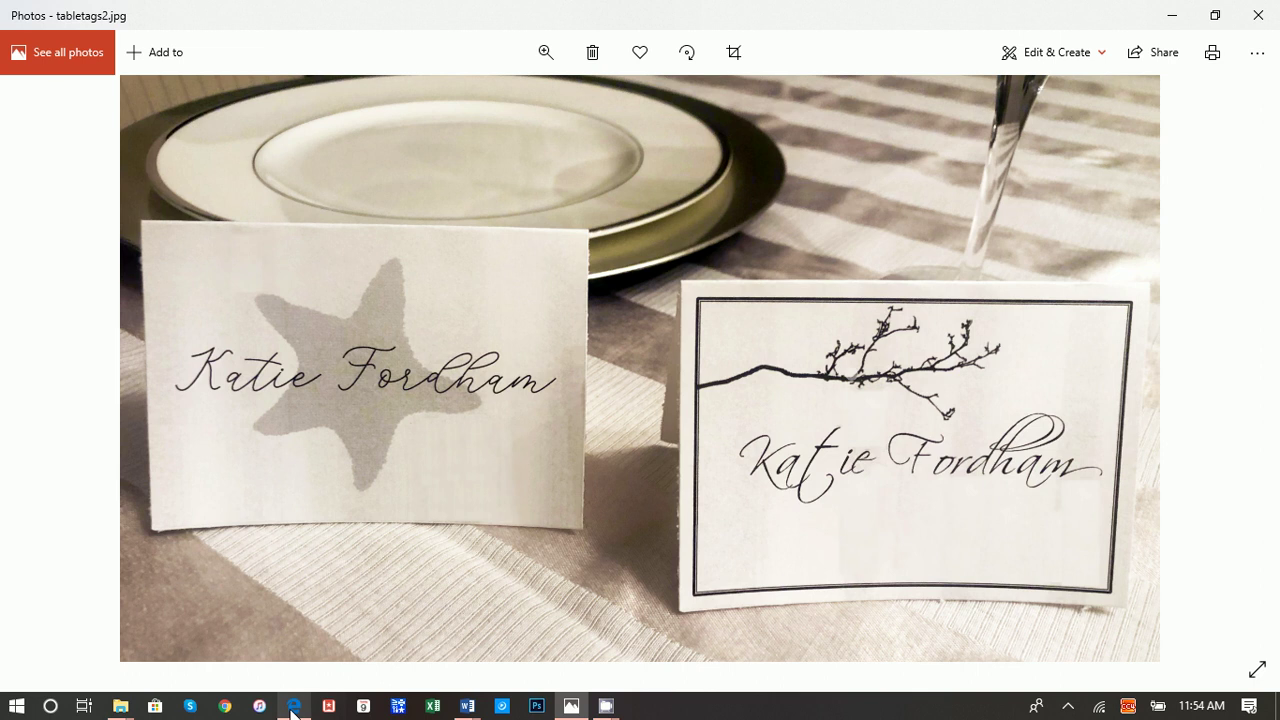
In Document8, draw a 2.57" by 3.79" text box below the fold line
{"action": "mouse_move", "coordinate": [462, 708]}
{"action": "left_click", "coordinate": [560, 630]}
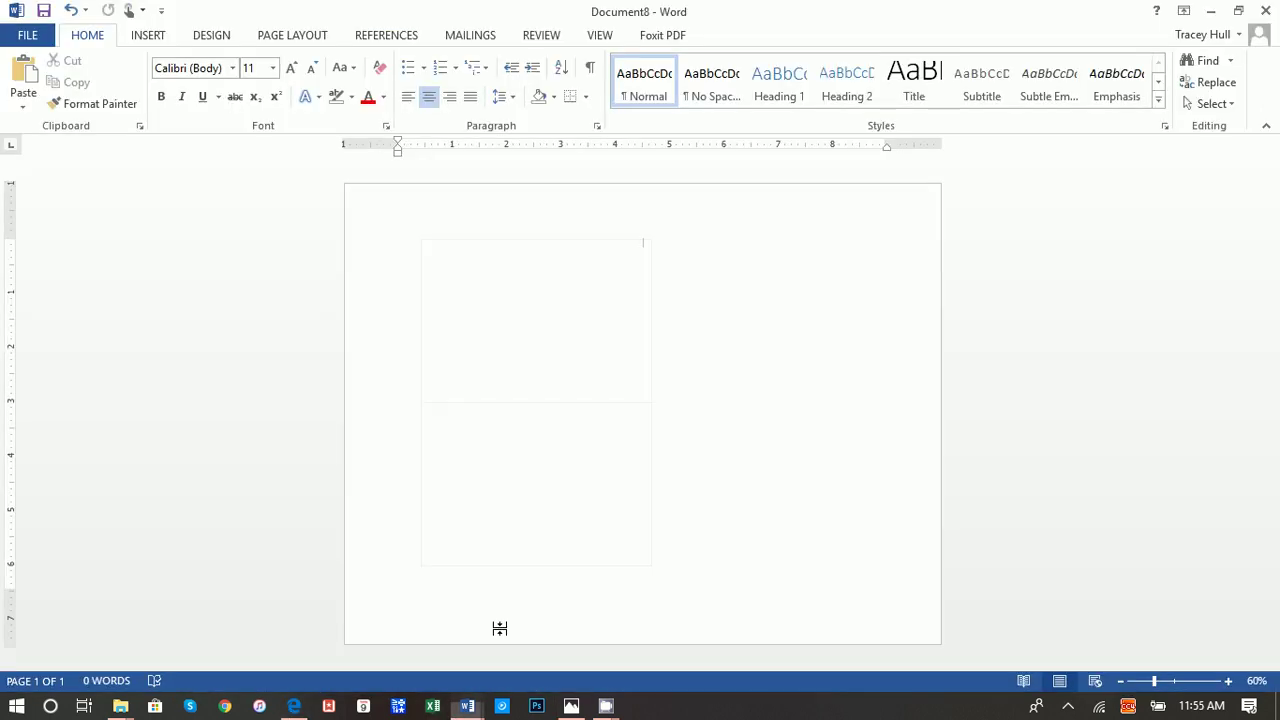
{"action": "left_click", "coordinate": [150, 38]}
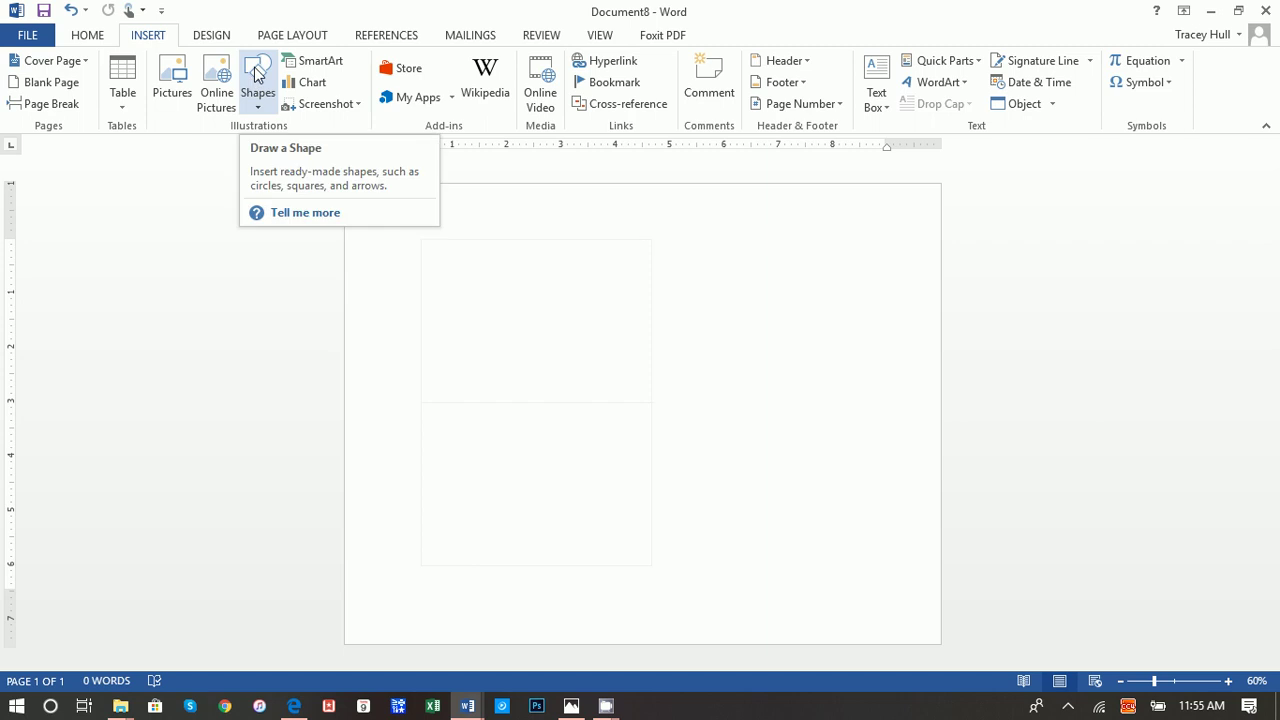
{"action": "left_click", "coordinate": [876, 80]}
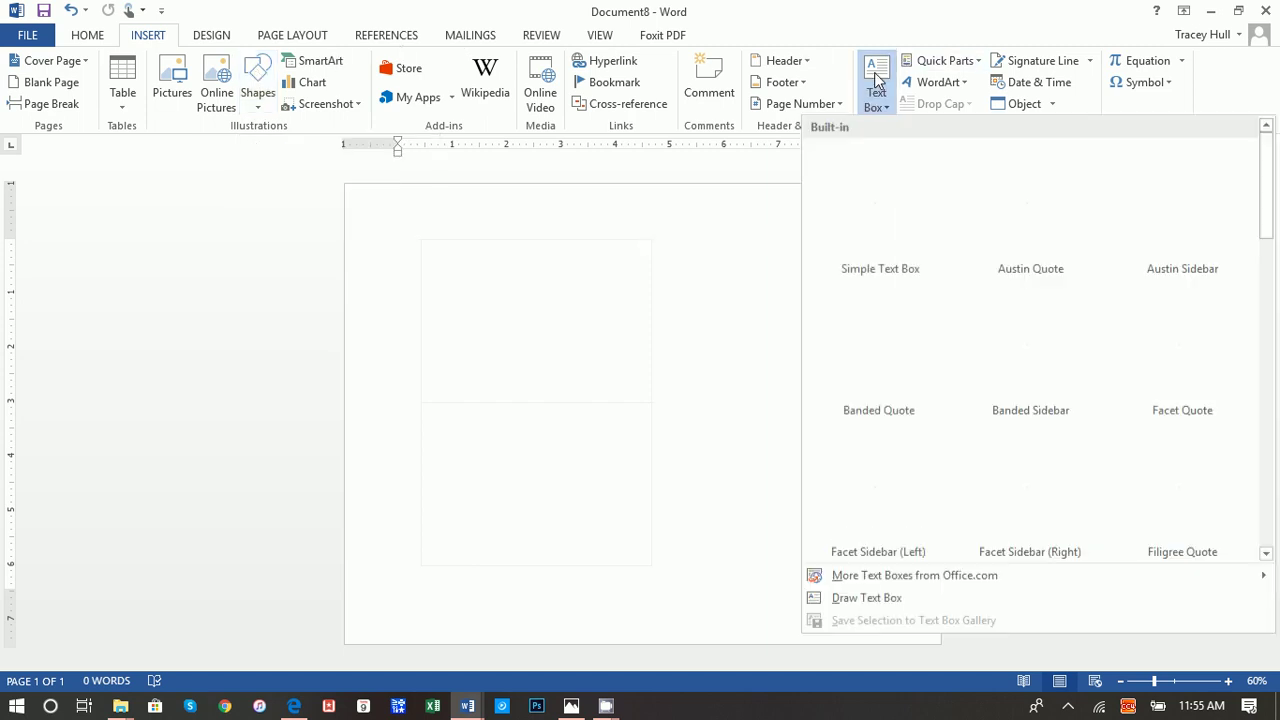
{"action": "left_click", "coordinate": [860, 598]}
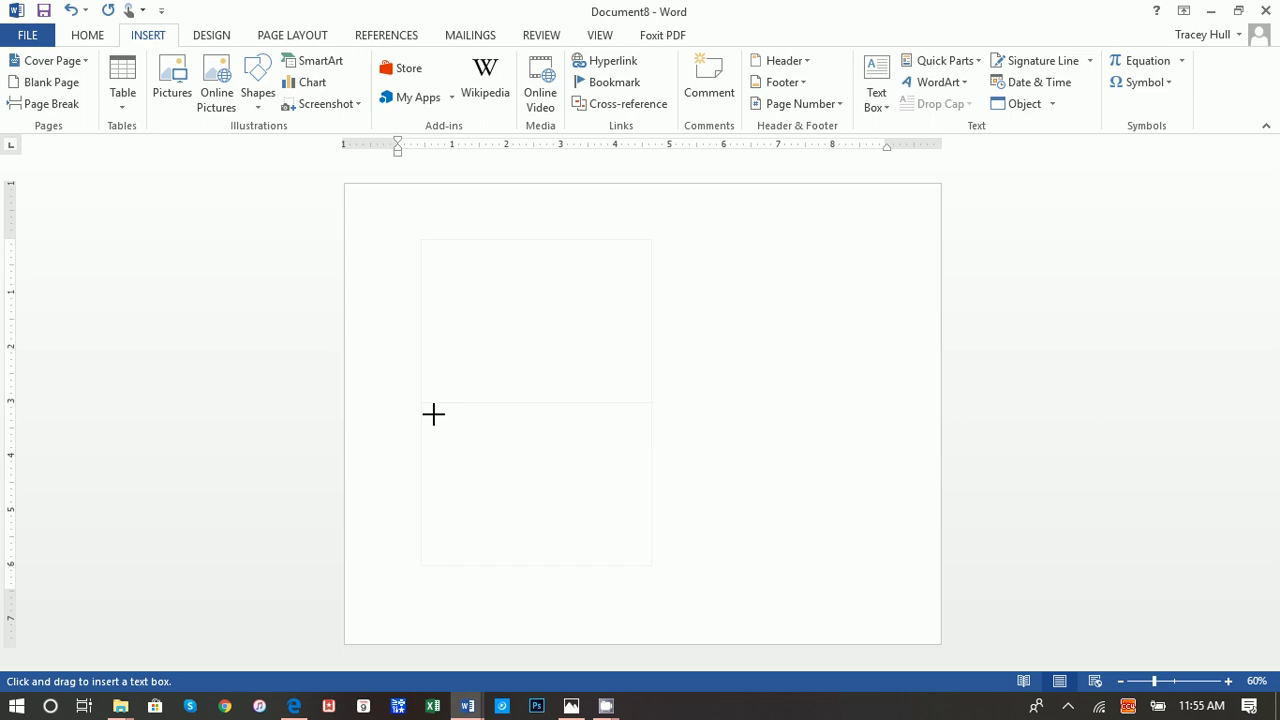
{"action": "key", "text": "Escape"}
{"action": "left_click_drag", "start_coordinate": [433, 414], "coordinate": [640, 555]}
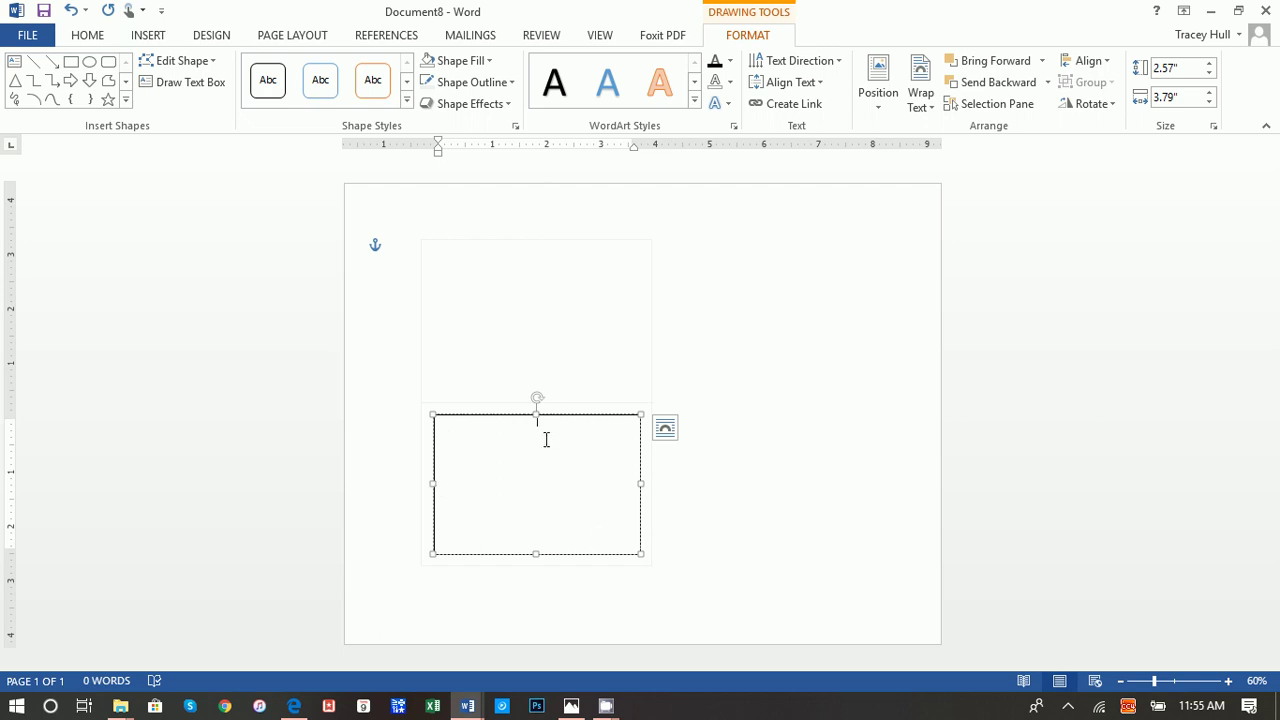
Give the text box no fill and a black border
{"action": "left_click", "coordinate": [467, 61]}
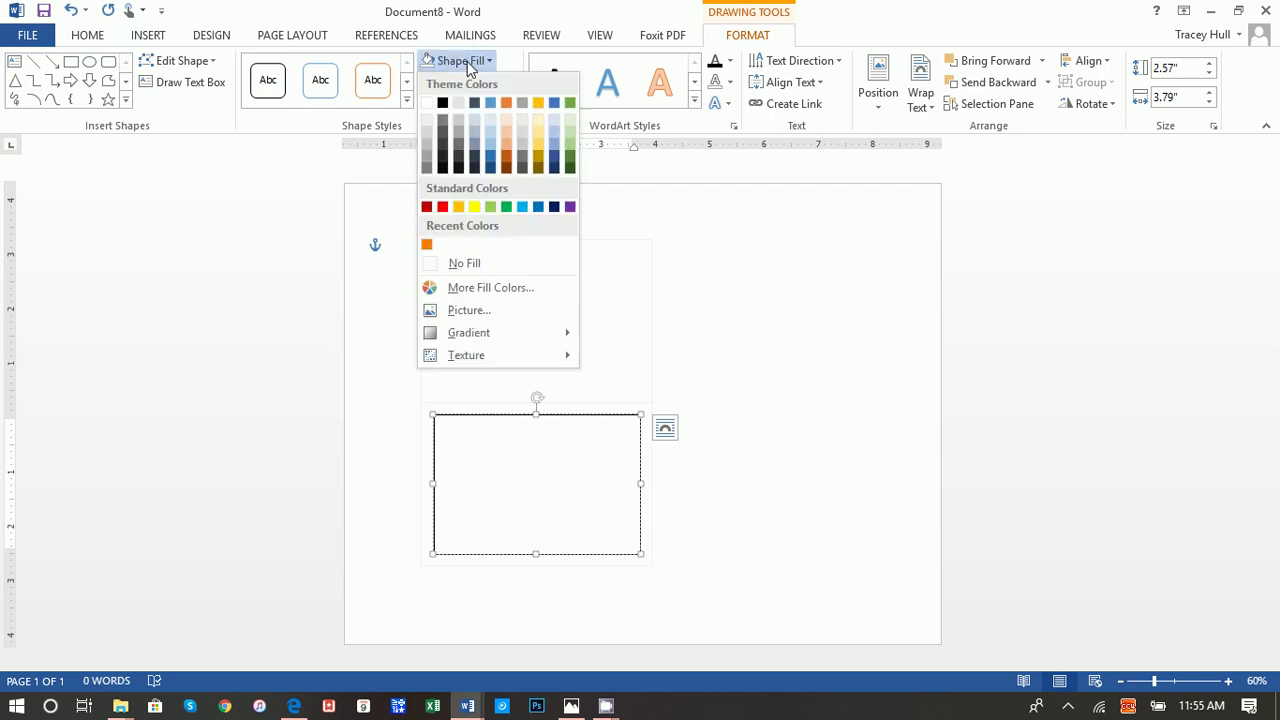
{"action": "left_click", "coordinate": [488, 263]}
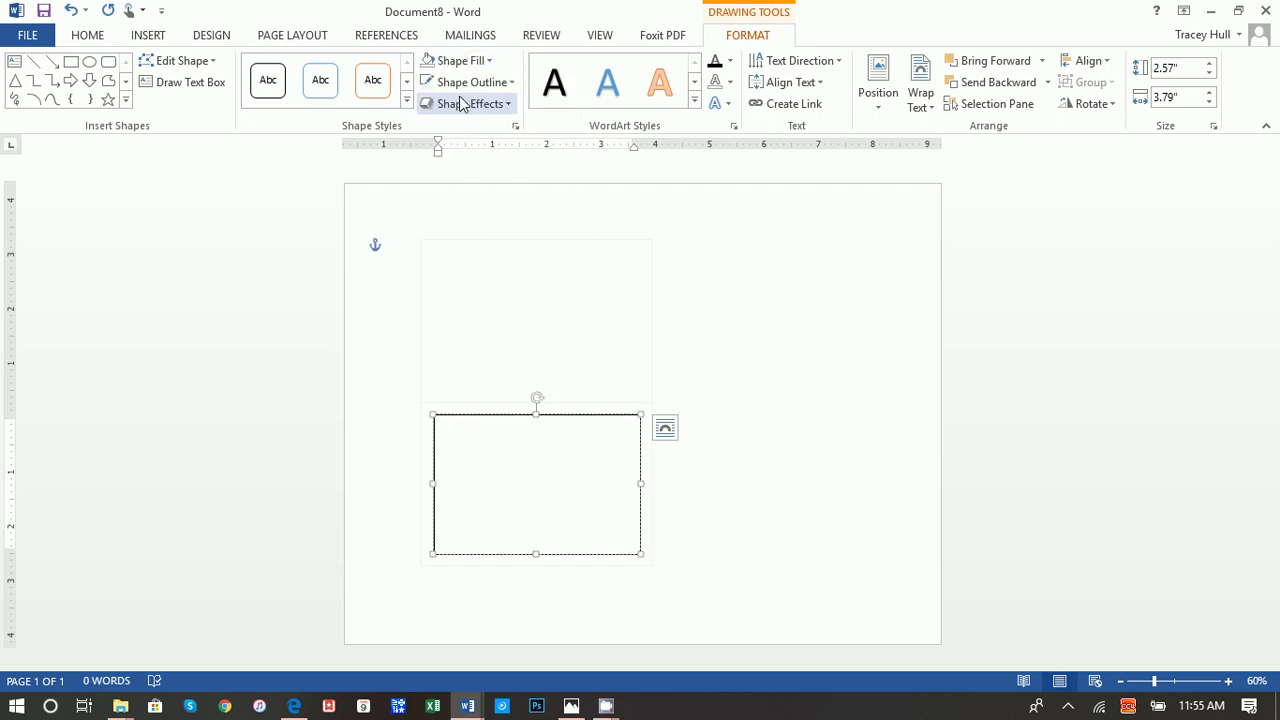
{"action": "left_click", "coordinate": [462, 82]}
{"action": "left_click", "coordinate": [444, 124]}
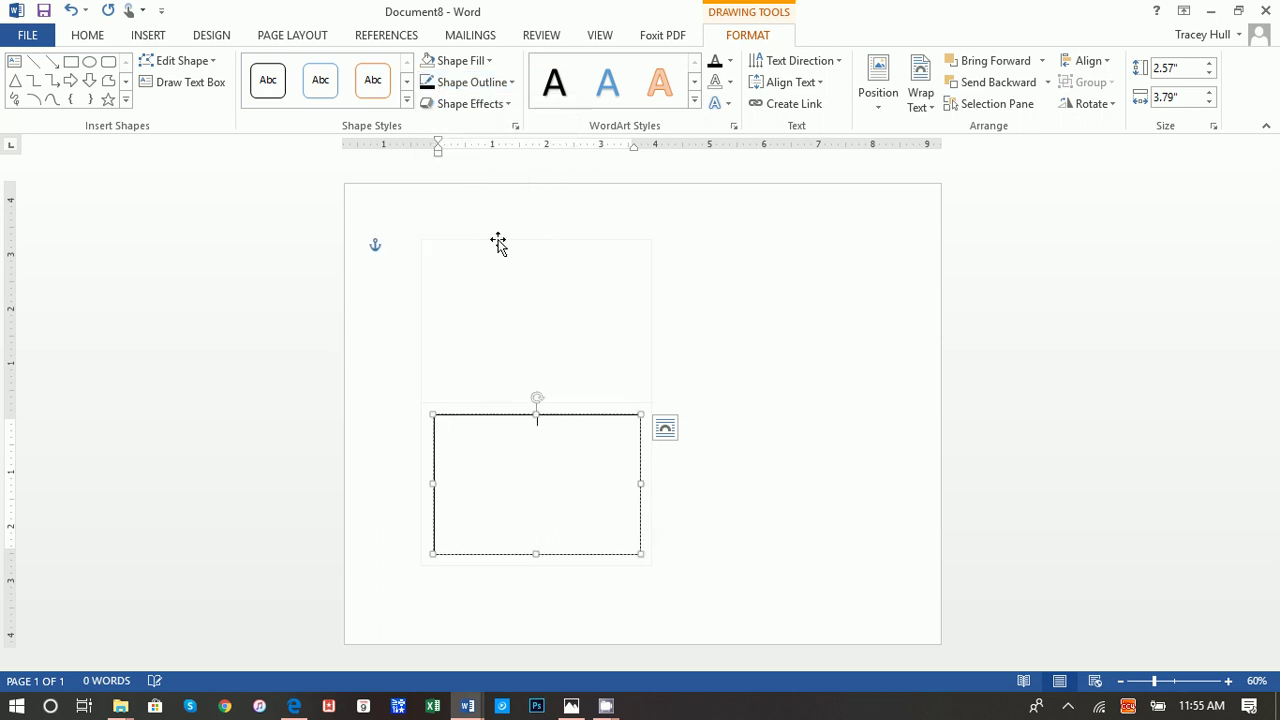
Set the border weight to 6 pt and open the Format Shape line settings
{"action": "left_click", "coordinate": [476, 86]}
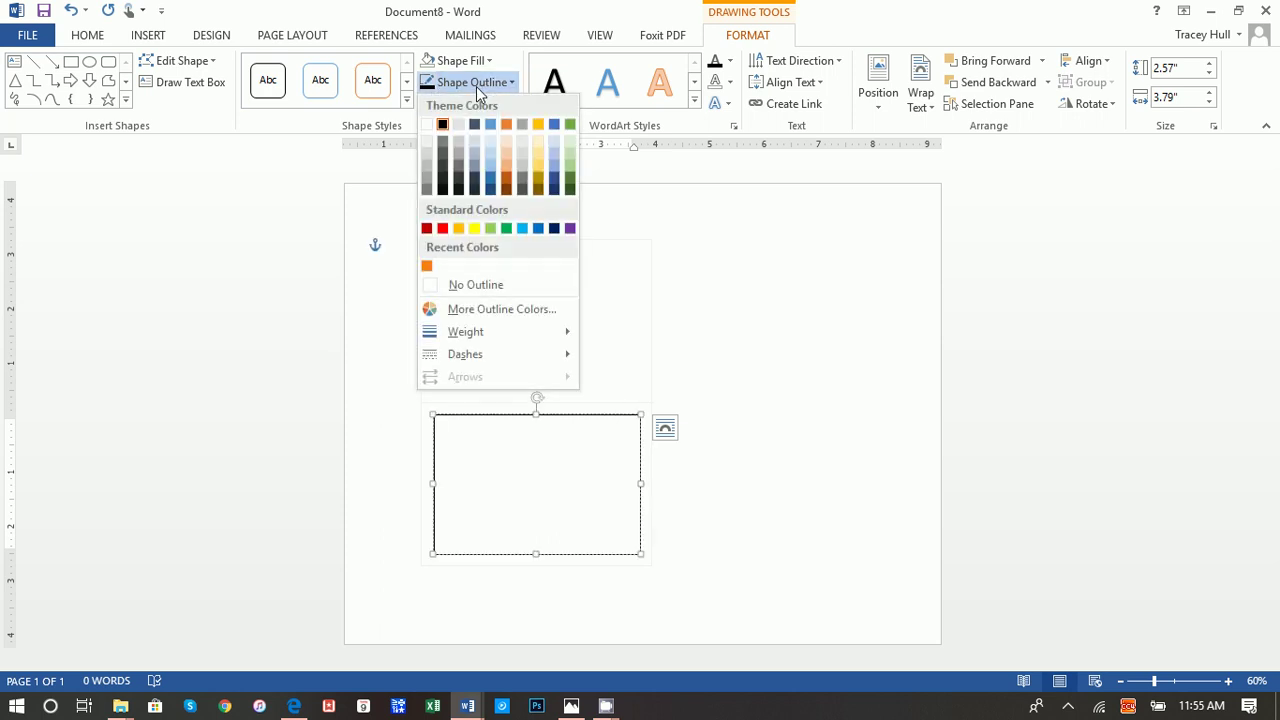
{"action": "mouse_move", "coordinate": [490, 332]}
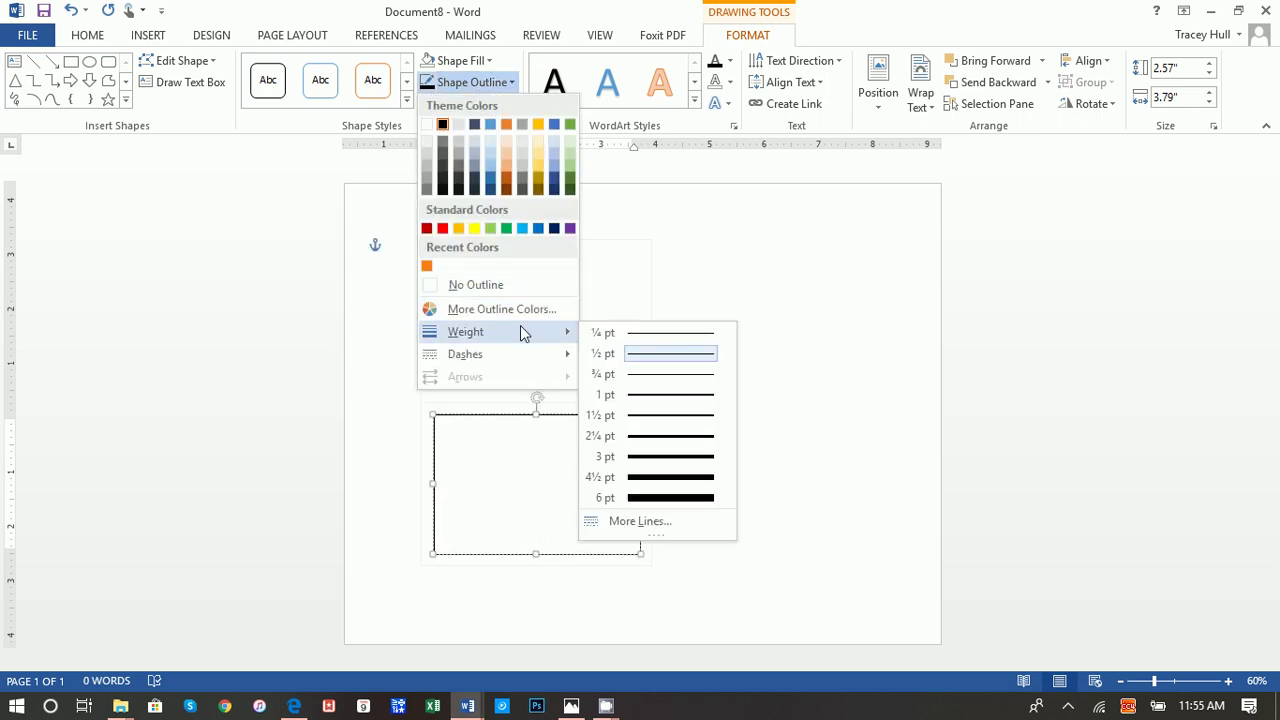
{"action": "left_click", "coordinate": [659, 499]}
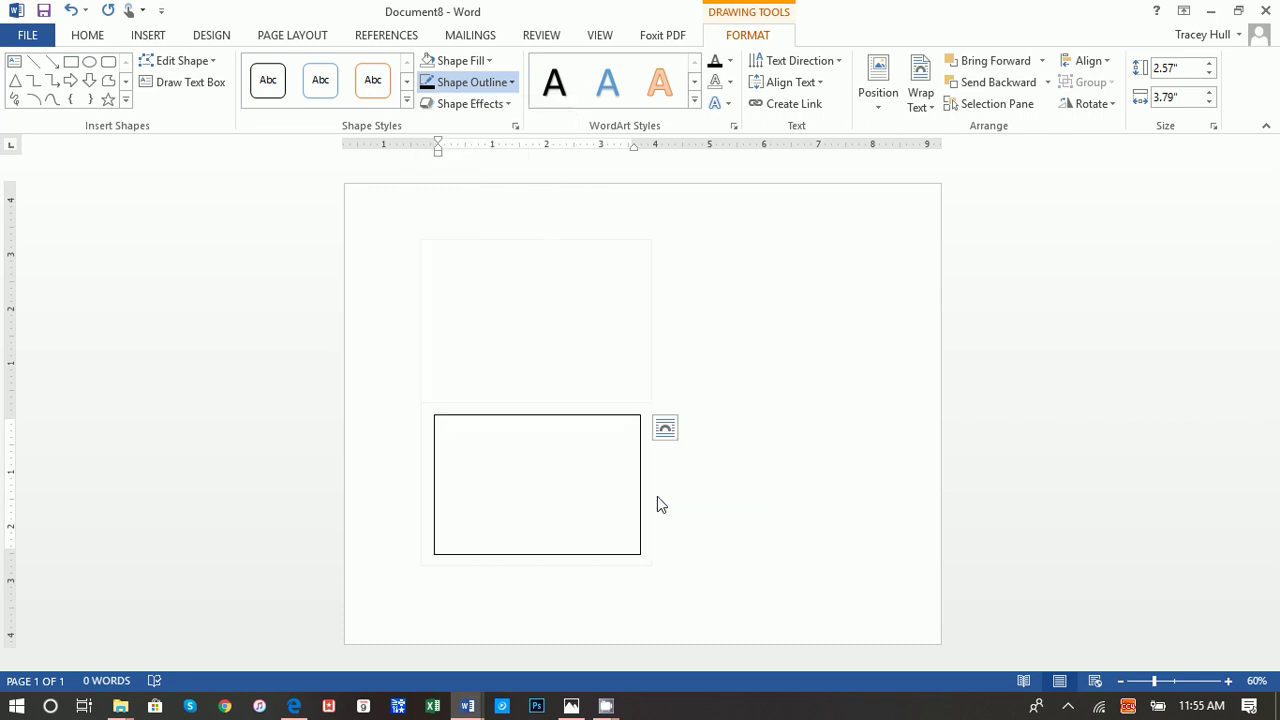
{"action": "left_click", "coordinate": [483, 85]}
{"action": "mouse_move", "coordinate": [479, 357]}
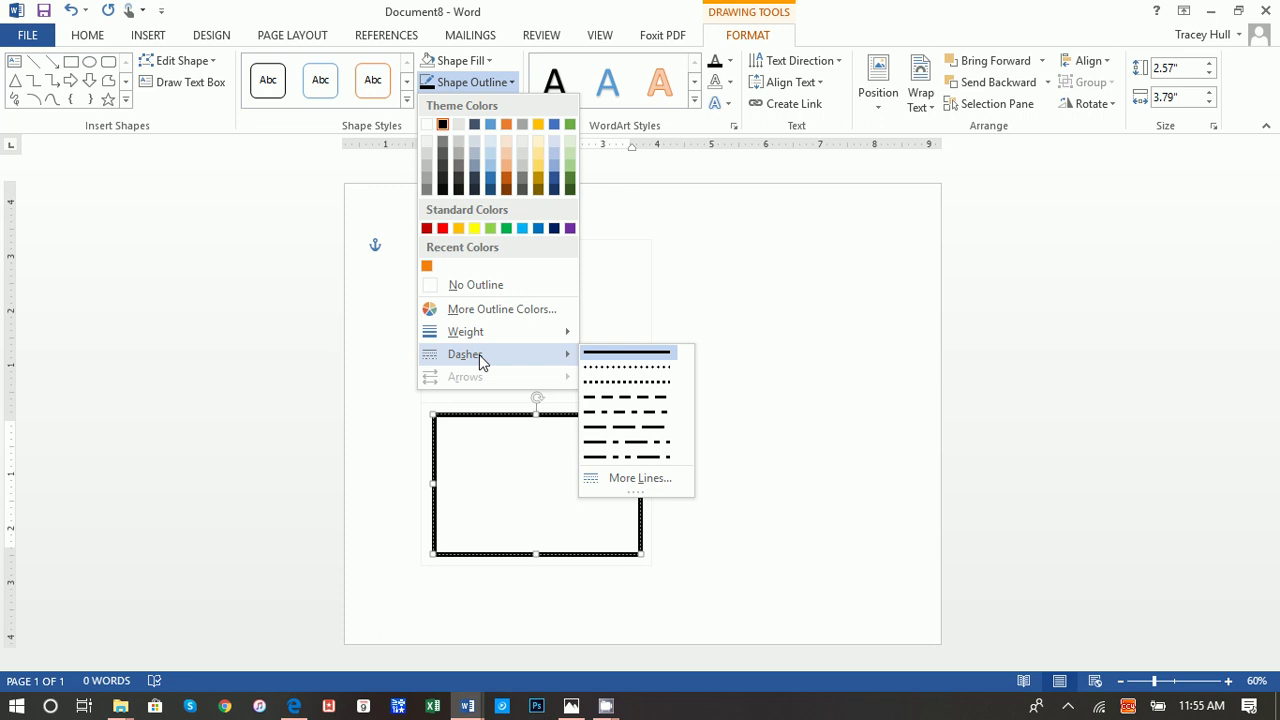
{"action": "left_click", "coordinate": [640, 479]}
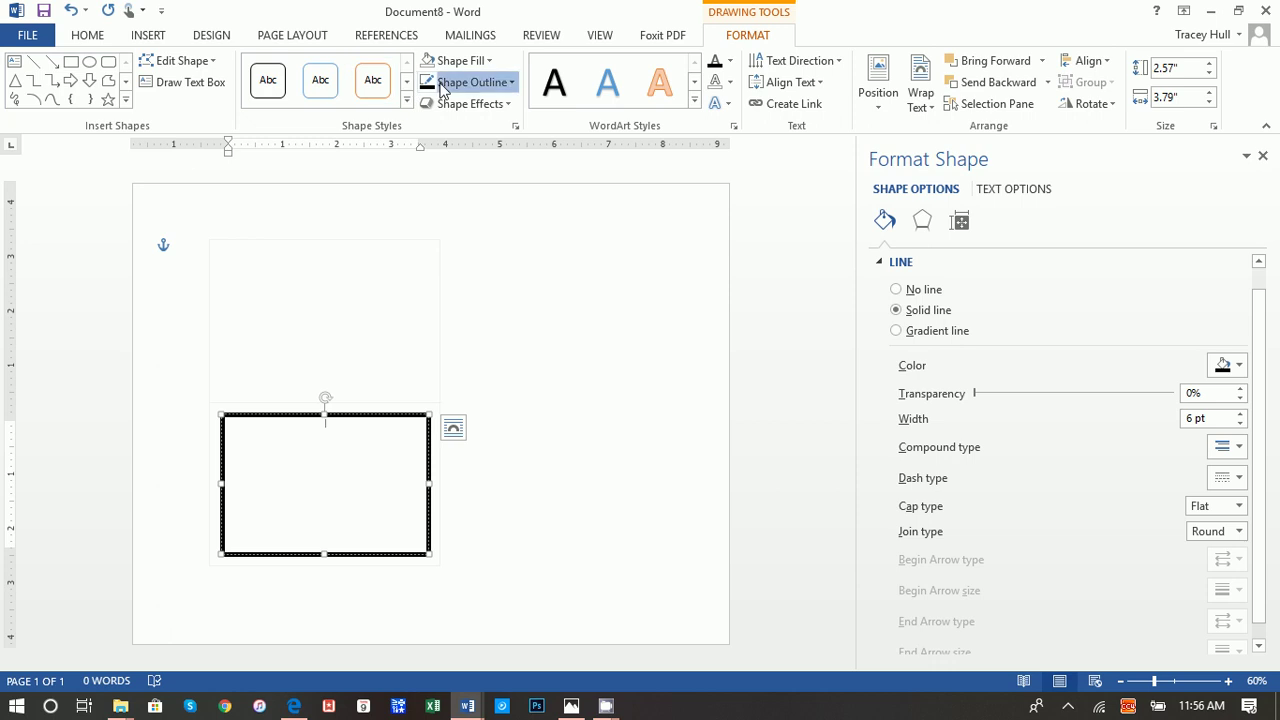
Change the text box border to a thick-thin double compound line
{"action": "left_click", "coordinate": [470, 82]}
{"action": "mouse_move", "coordinate": [486, 352]}
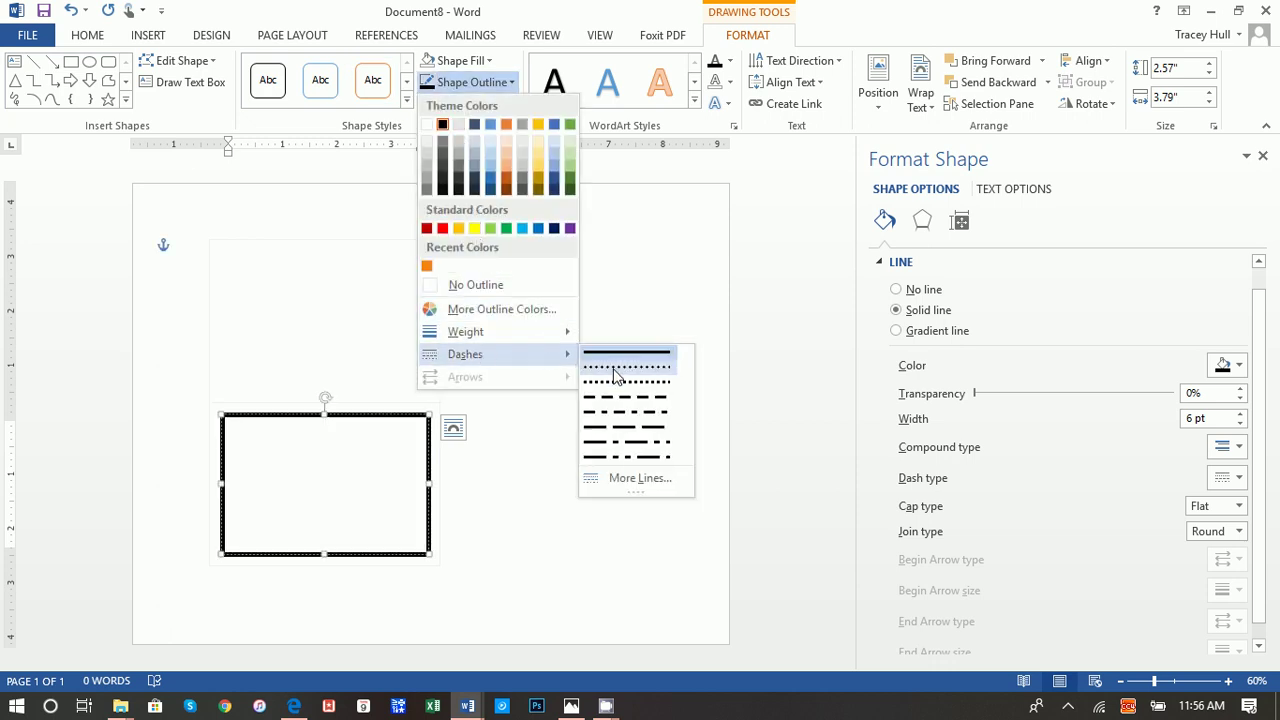
{"action": "left_click", "coordinate": [638, 481]}
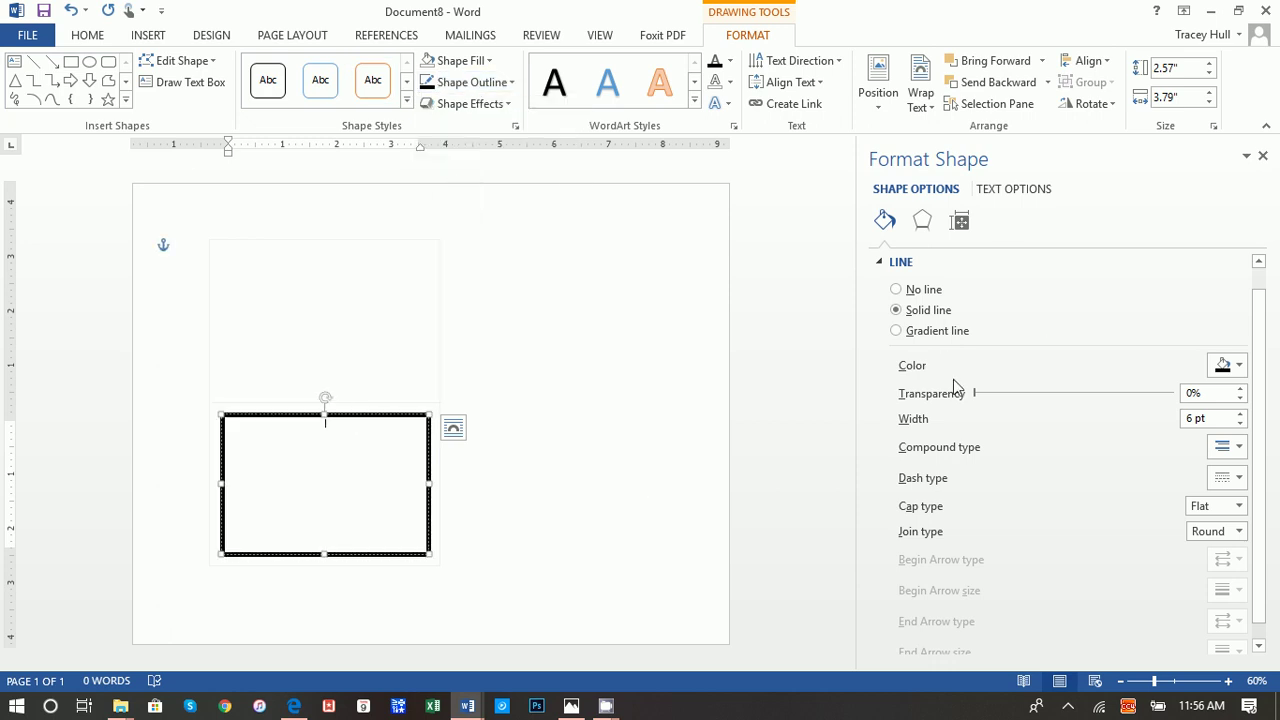
{"action": "left_click", "coordinate": [1232, 449]}
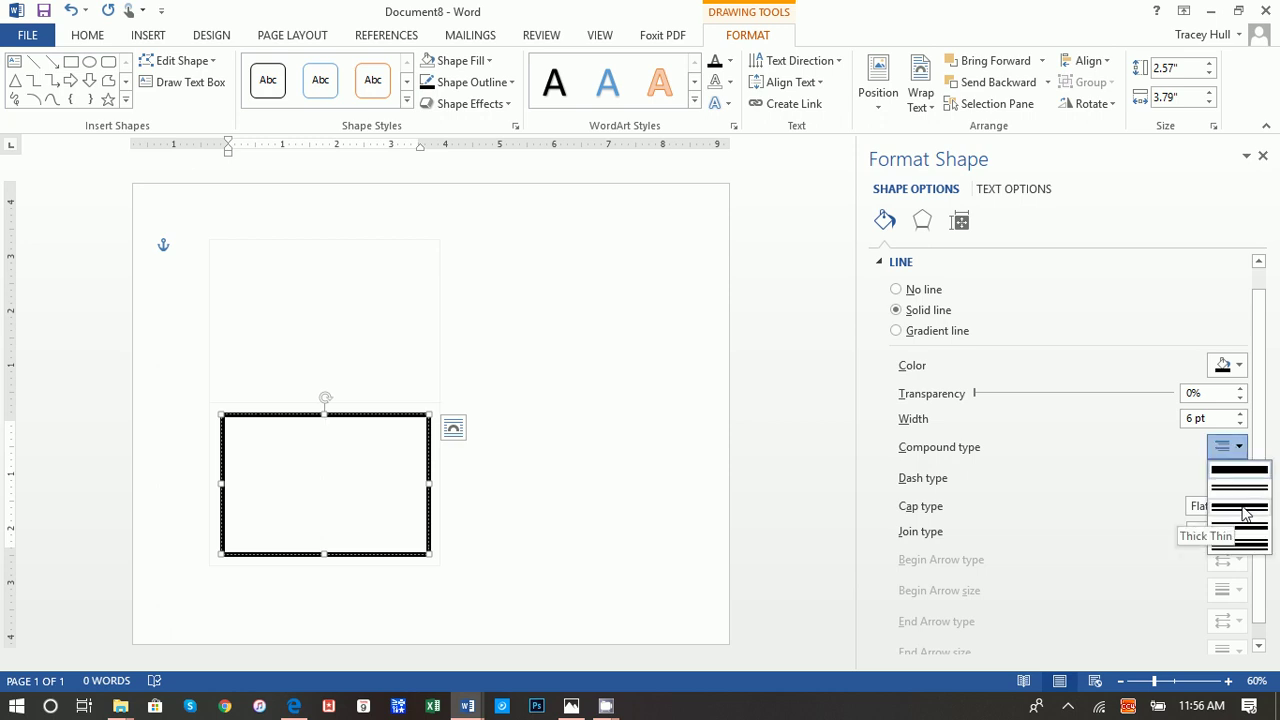
{"action": "left_click", "coordinate": [1245, 513]}
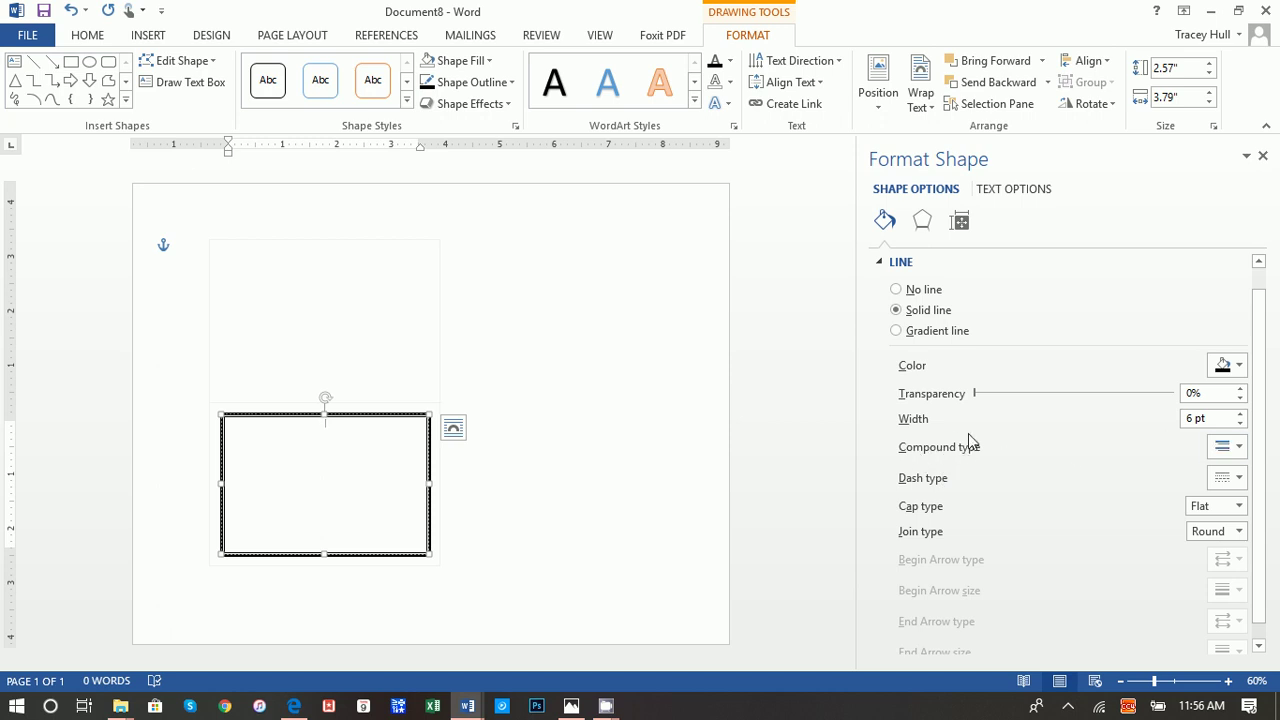
Check the tabletags2.jpg reference photo, then reselect the box and close the Format Shape pane
{"action": "left_click", "coordinate": [571, 706]}
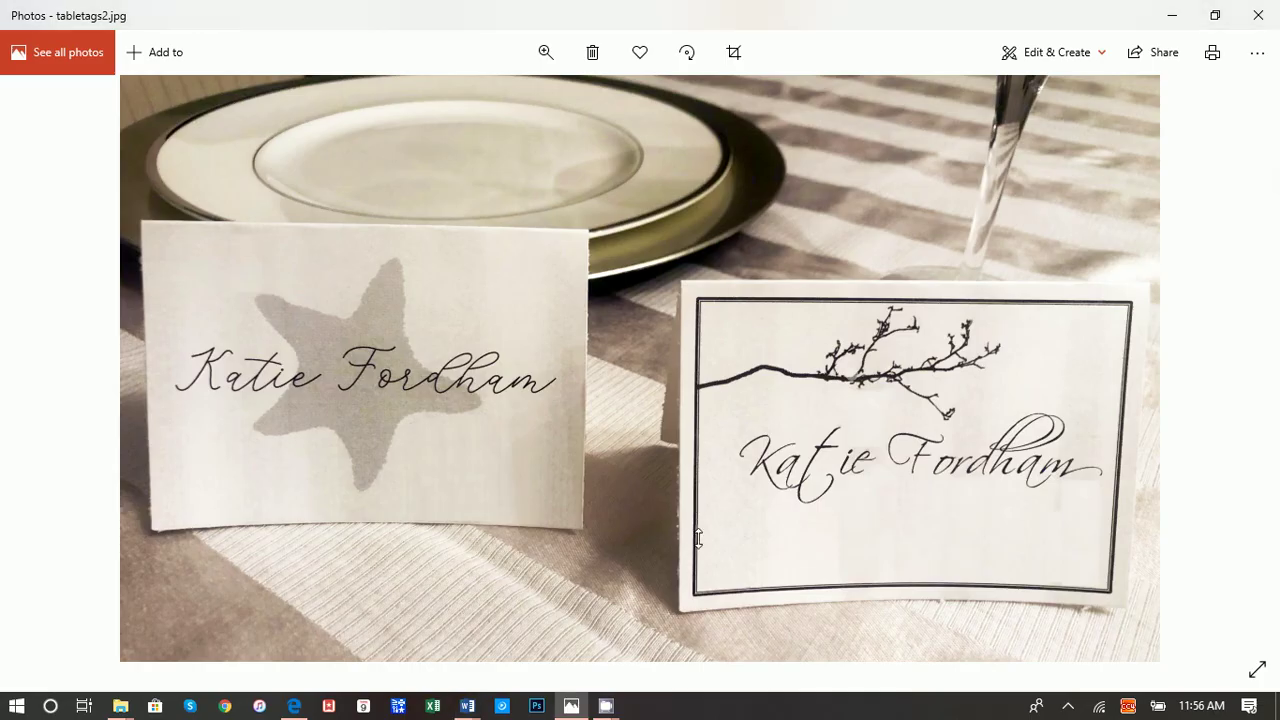
{"action": "left_click", "coordinate": [1167, 15]}
{"action": "left_click", "coordinate": [486, 512]}
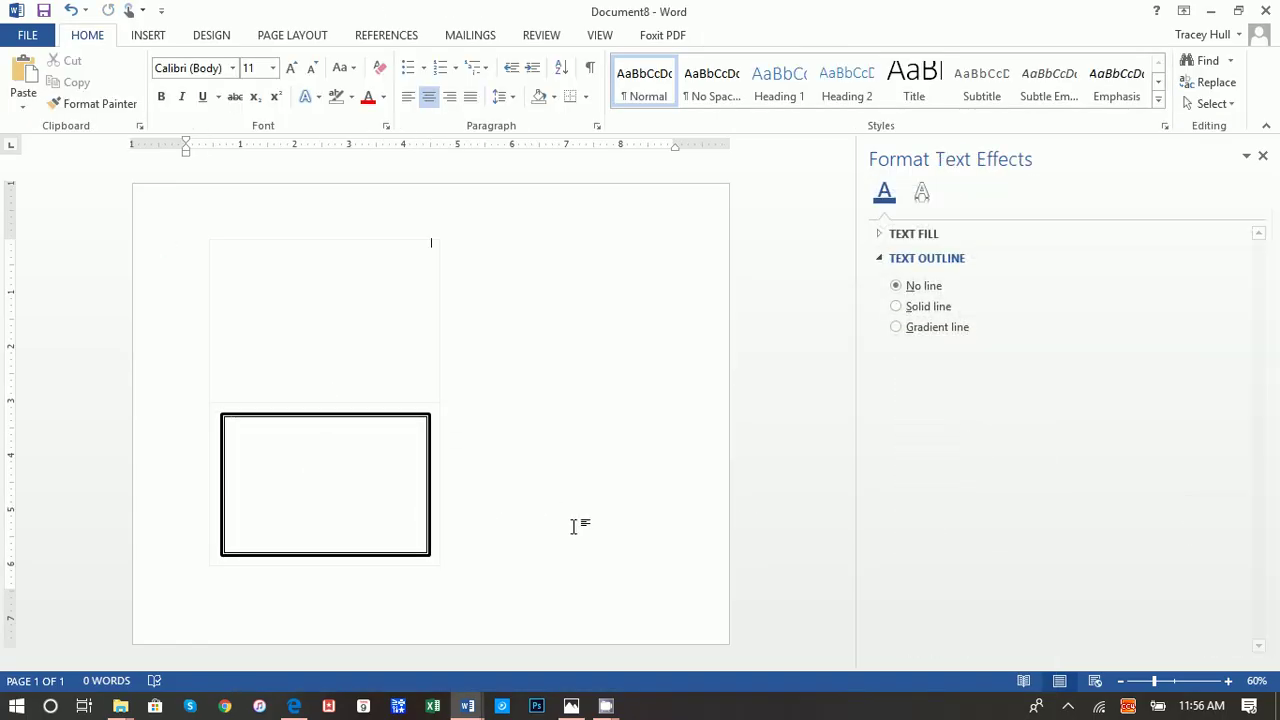
{"action": "left_click", "coordinate": [349, 481]}
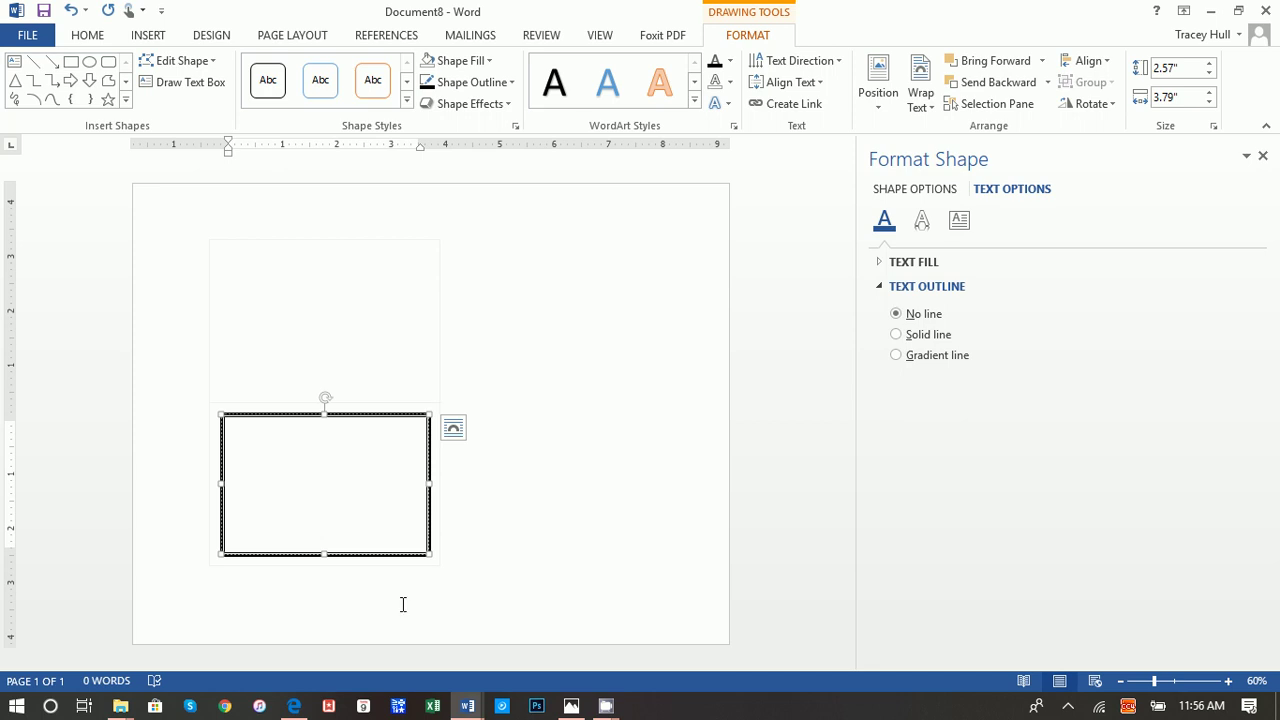
{"action": "left_click", "coordinate": [1262, 158]}
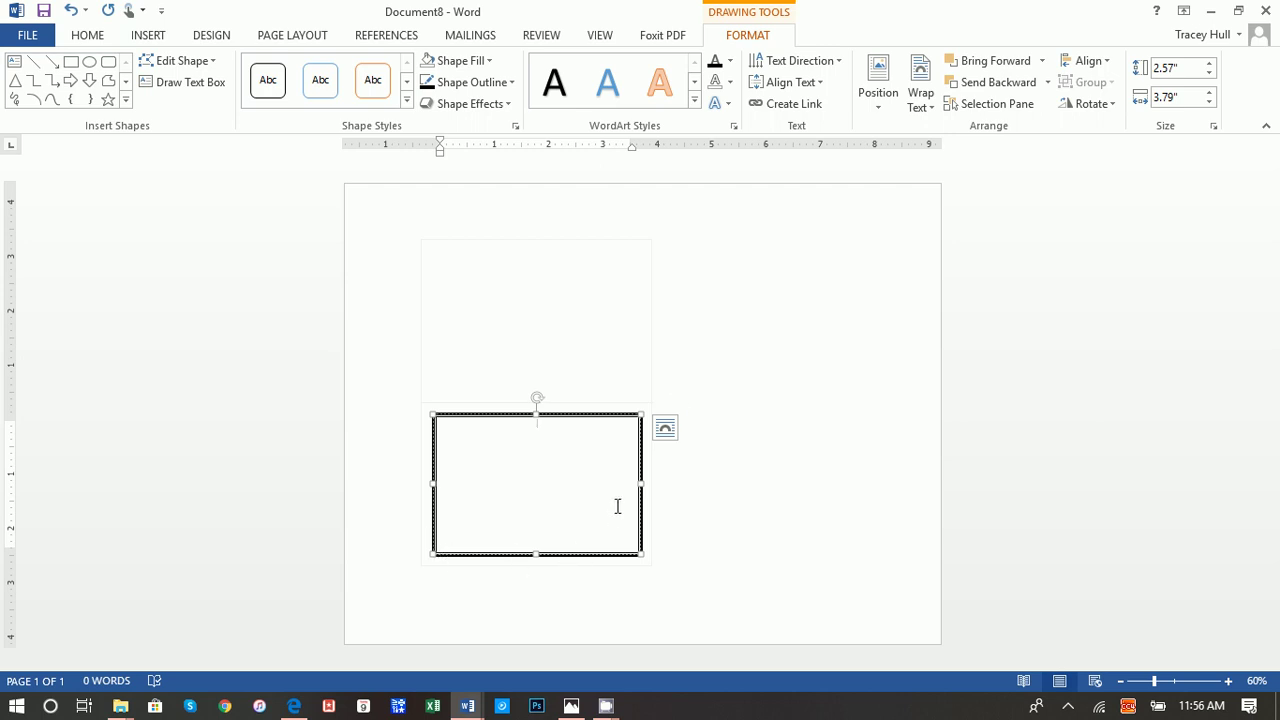
Set the double-bordered box's text alignment to Middle so typing starts at its centre
{"action": "left_click", "coordinate": [790, 84]}
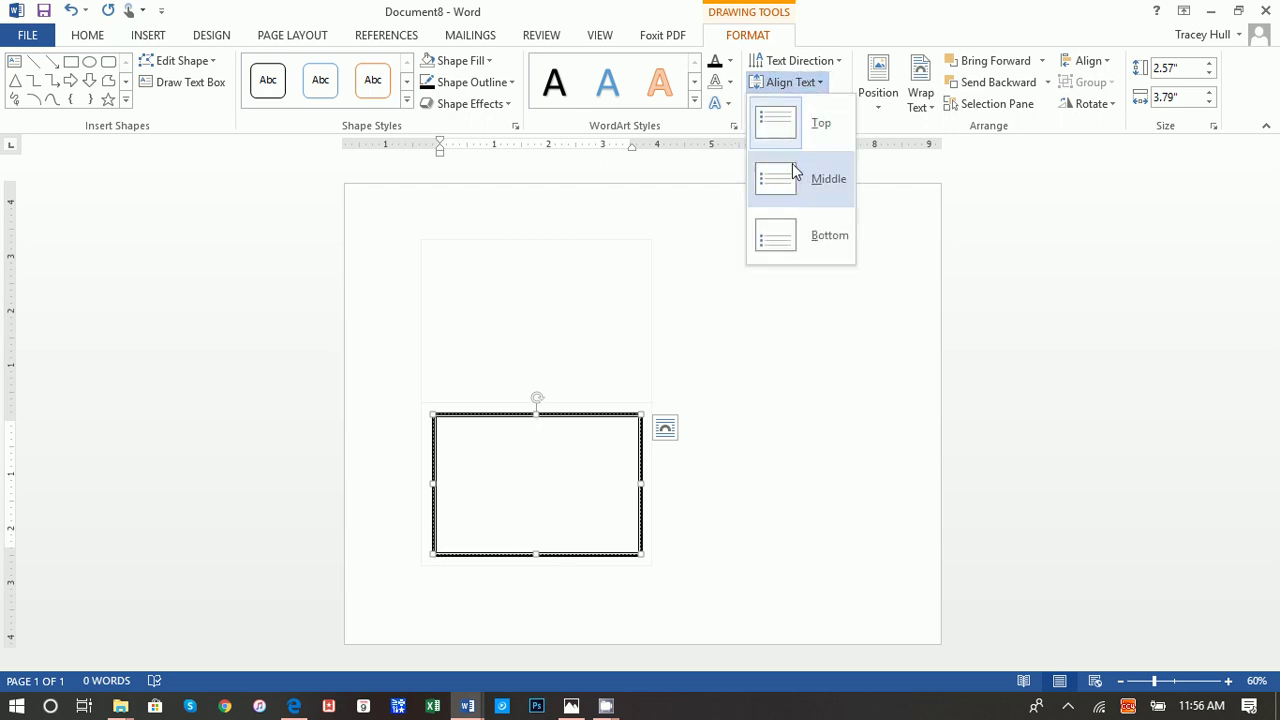
{"action": "left_click", "coordinate": [800, 180]}
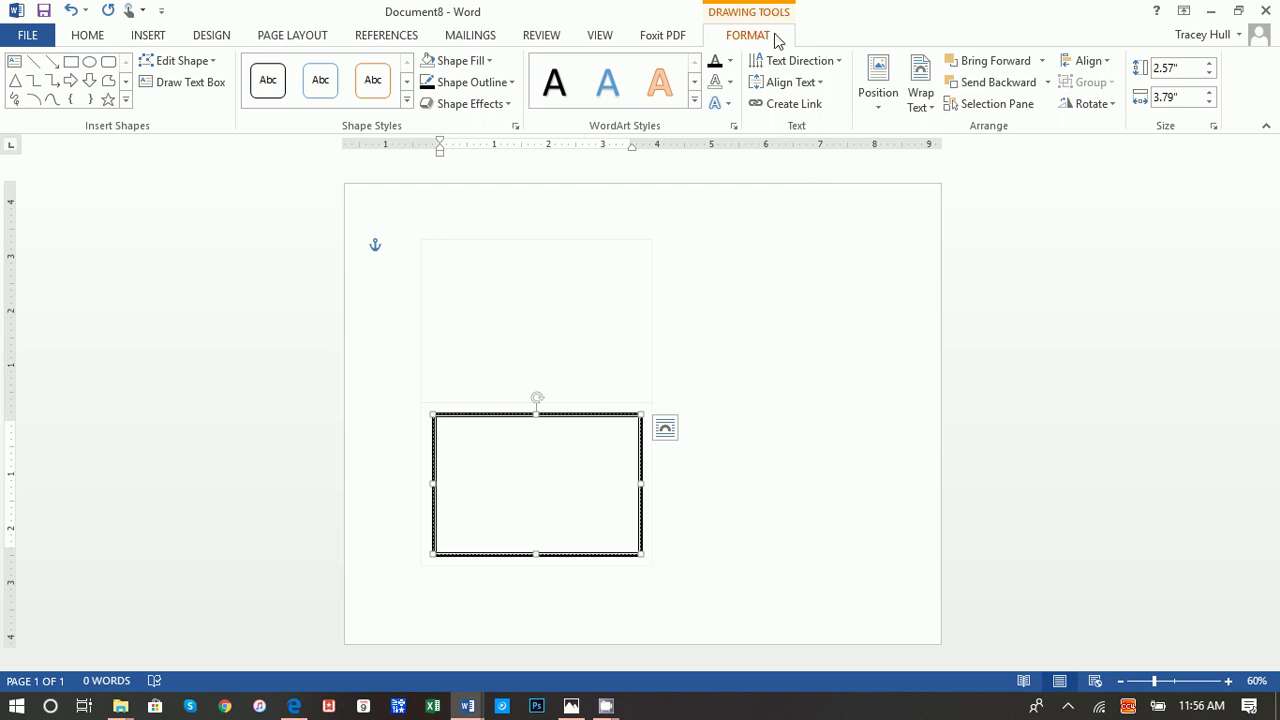
{"action": "left_click", "coordinate": [806, 83]}
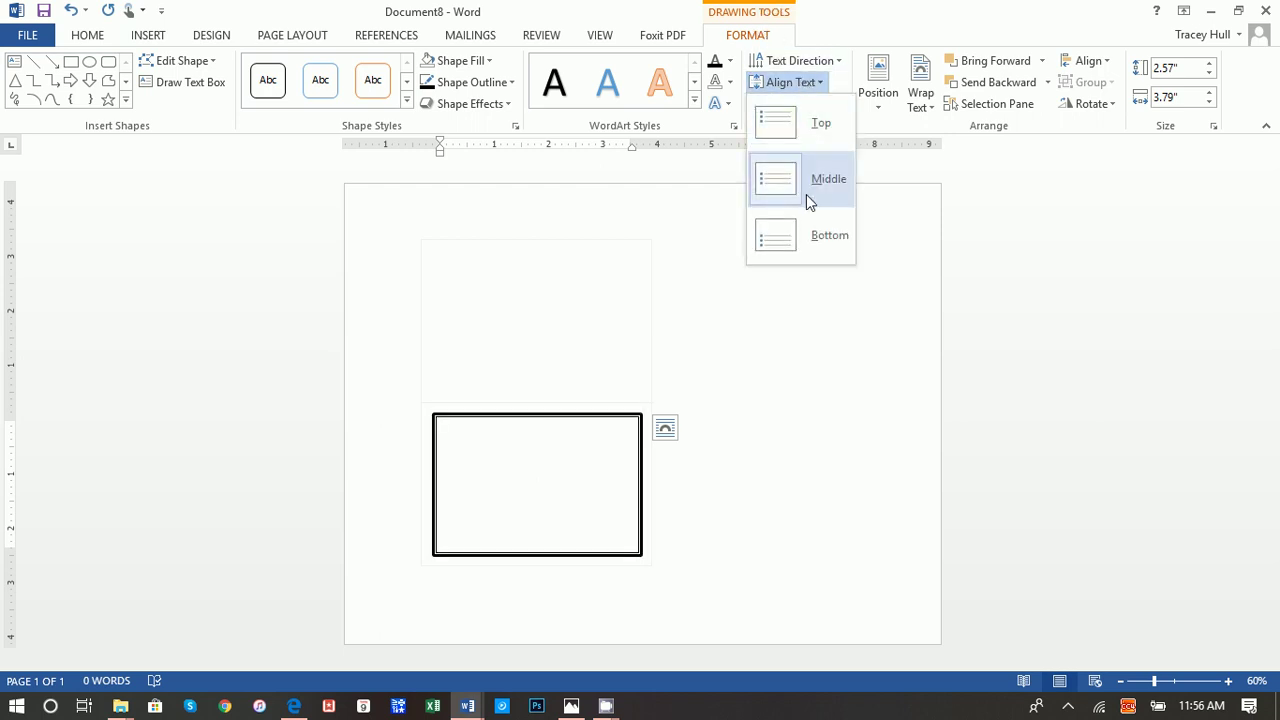
{"action": "left_click", "coordinate": [806, 195]}
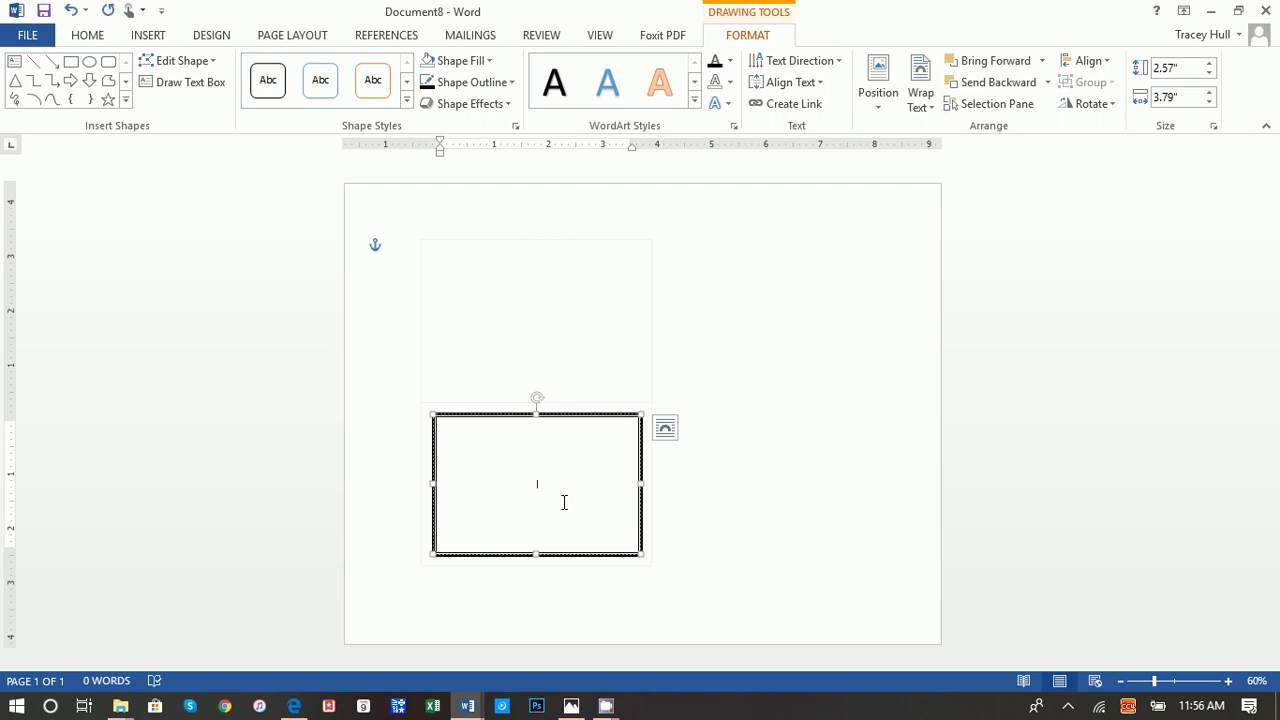
Type the guest's name in the box and format it in Scriptina at 36 pt
{"action": "left_click_drag", "start_coordinate": [573, 492], "coordinate": [459, 485]}
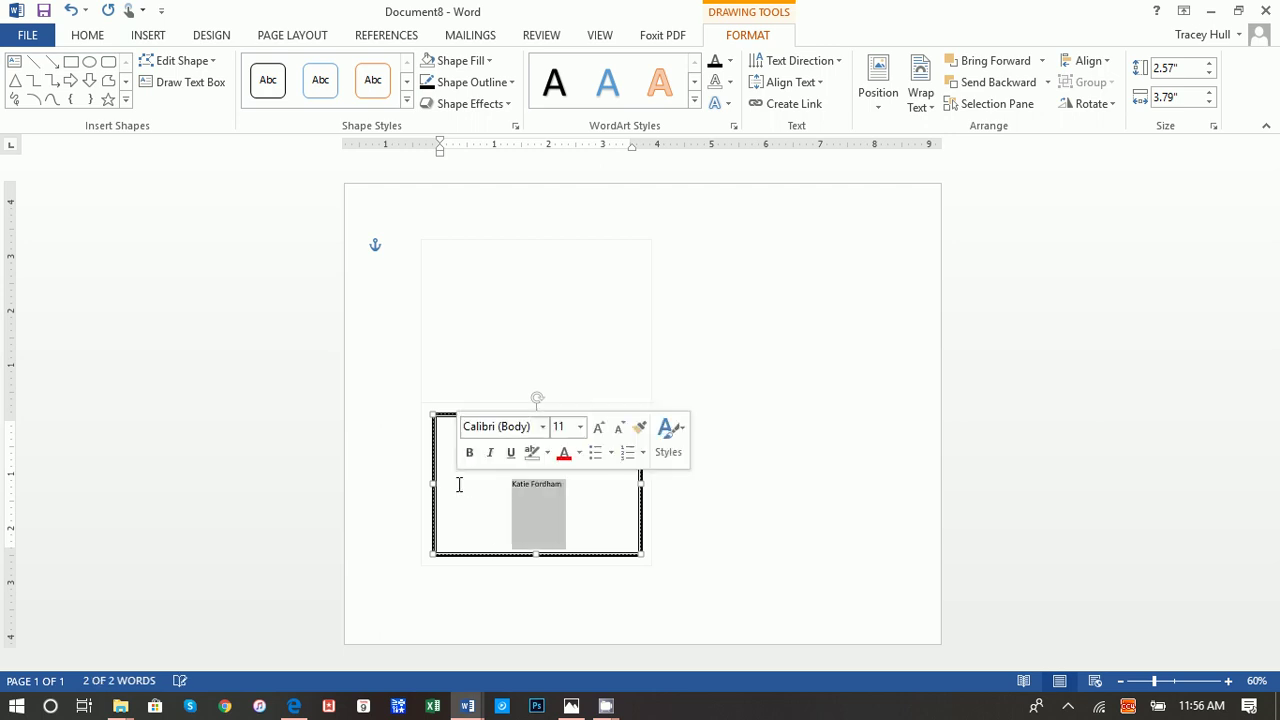
{"action": "left_click", "coordinate": [88, 36]}
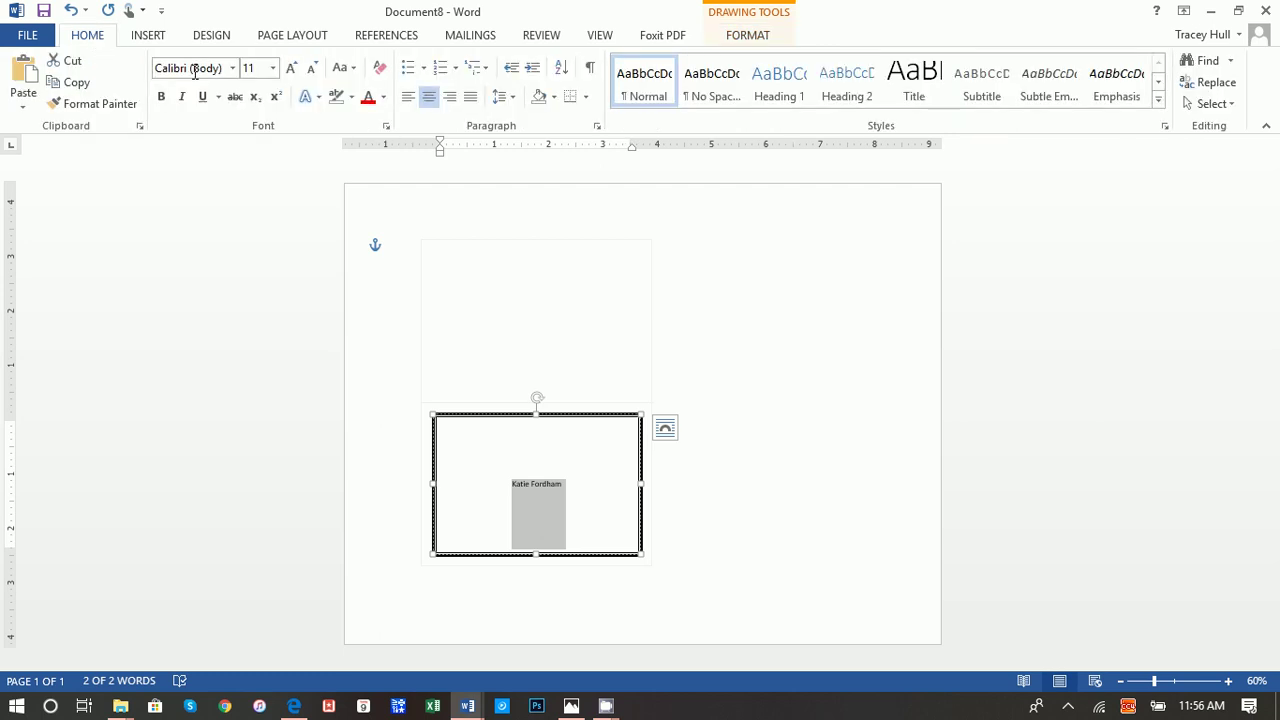
{"action": "left_click", "coordinate": [232, 68]}
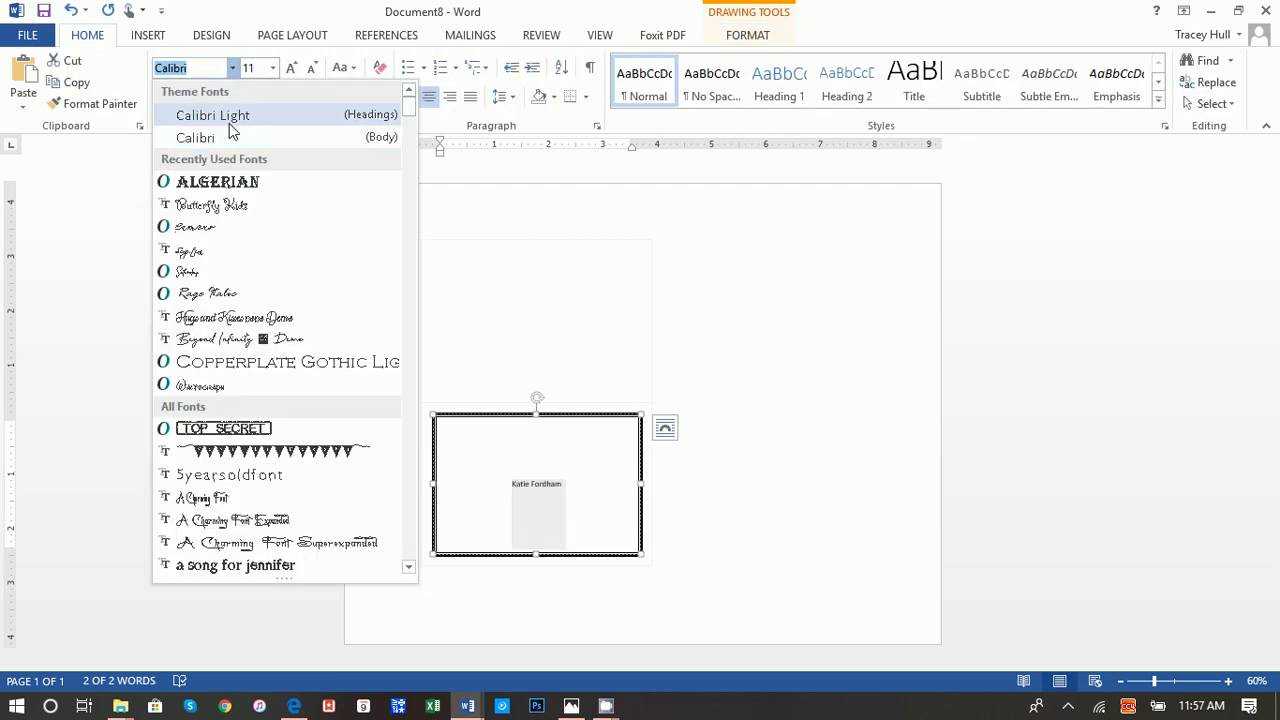
{"action": "left_click", "coordinate": [210, 252]}
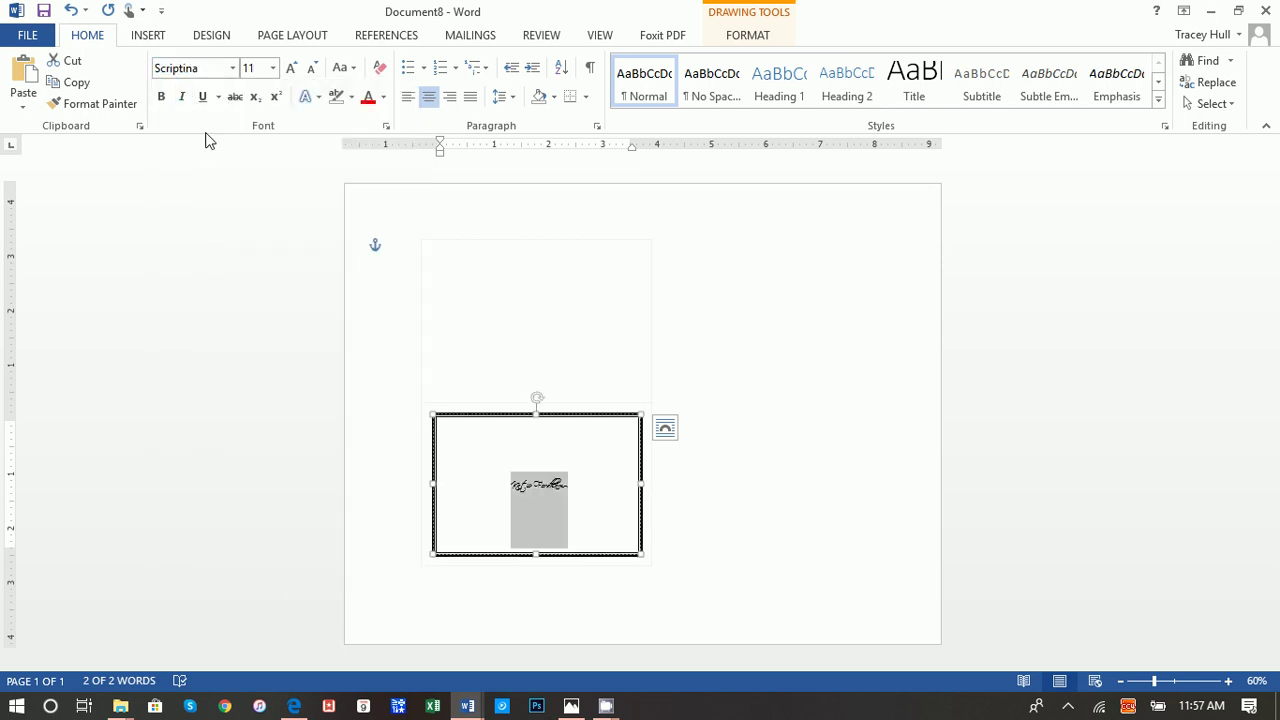
{"action": "left_click", "coordinate": [264, 66]}
{"action": "type", "text": "26"}
{"action": "key", "text": "Return"}
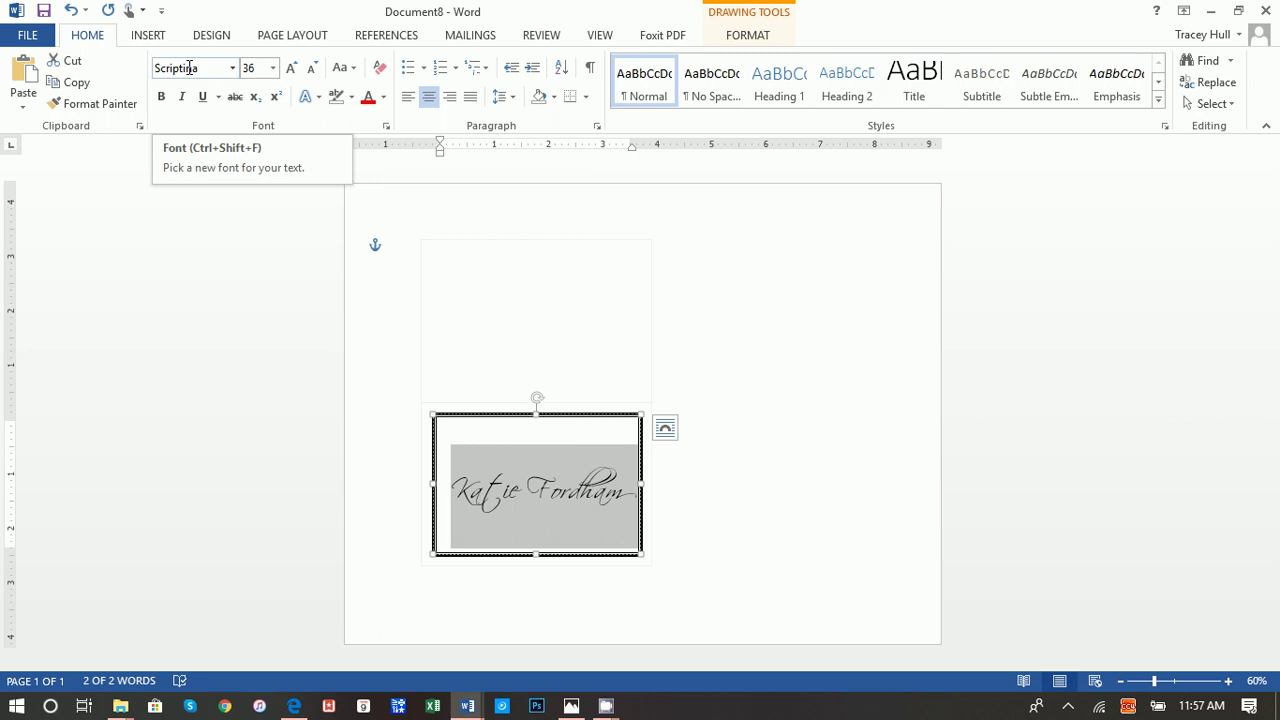
Check the sample card photo in Photos, minimize it, and bring up the Edge browser
{"action": "left_click", "coordinate": [508, 460]}
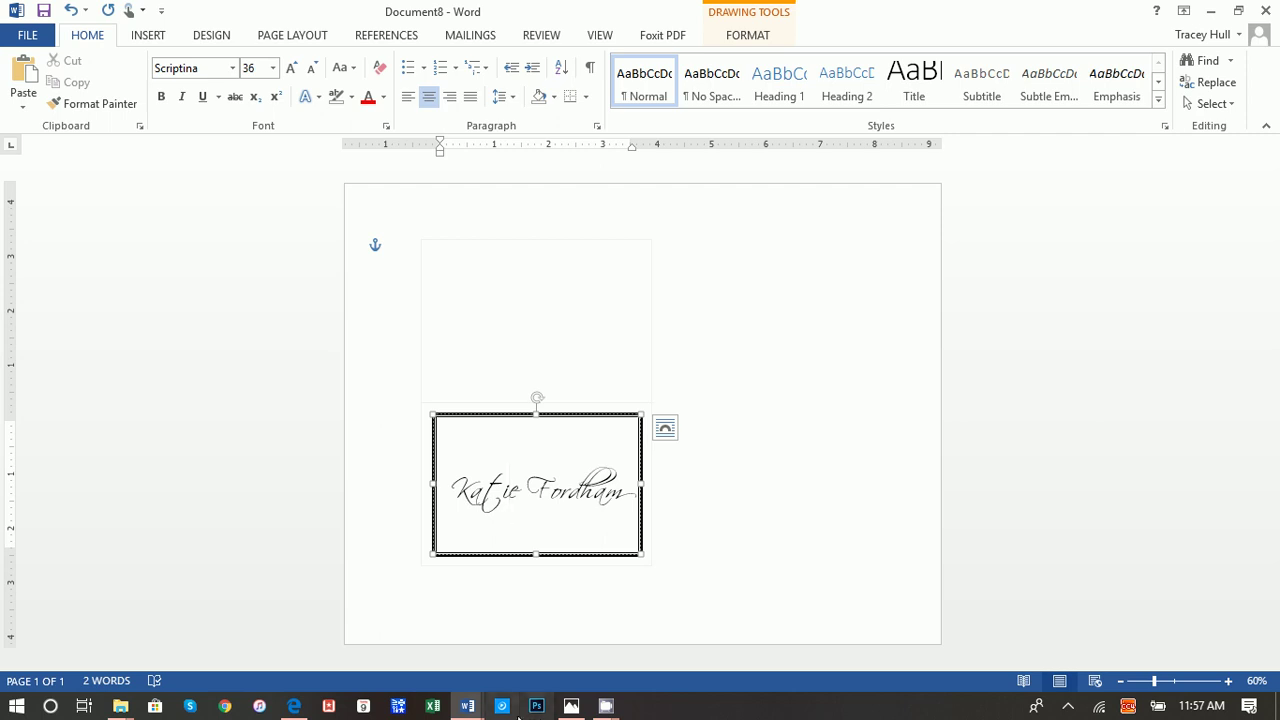
{"action": "left_click", "coordinate": [571, 706]}
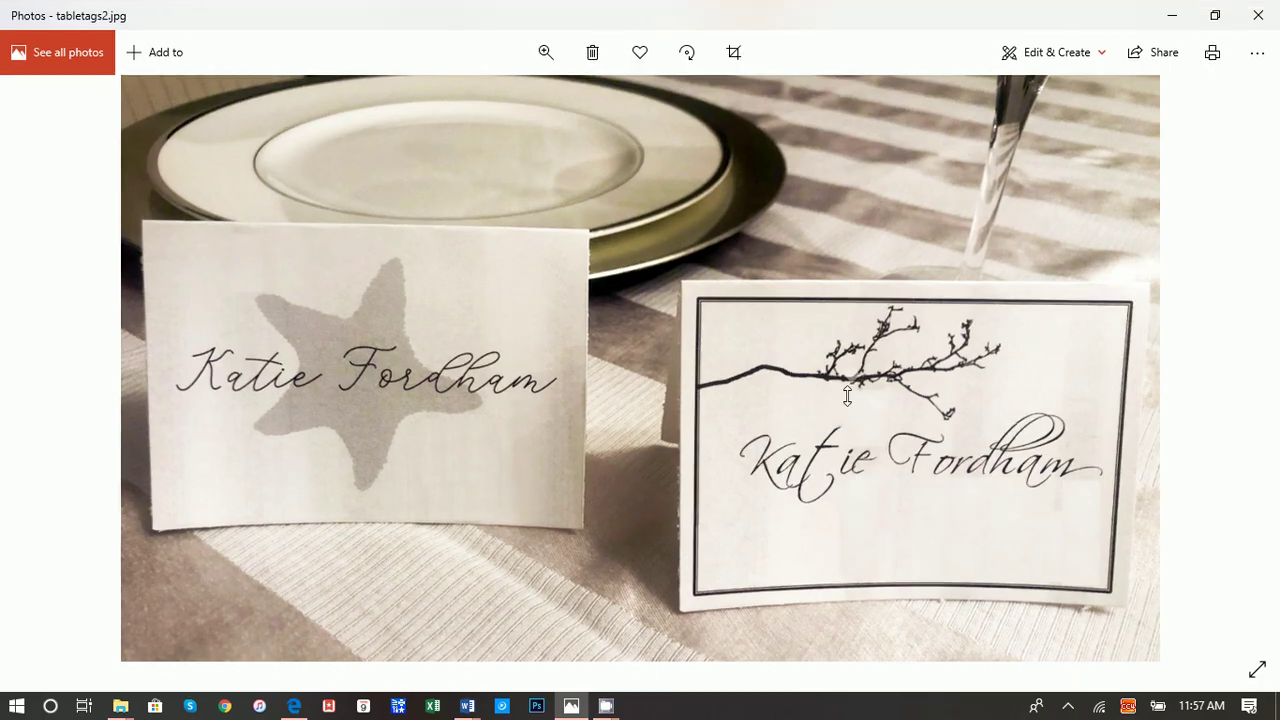
{"action": "left_click", "coordinate": [1165, 14]}
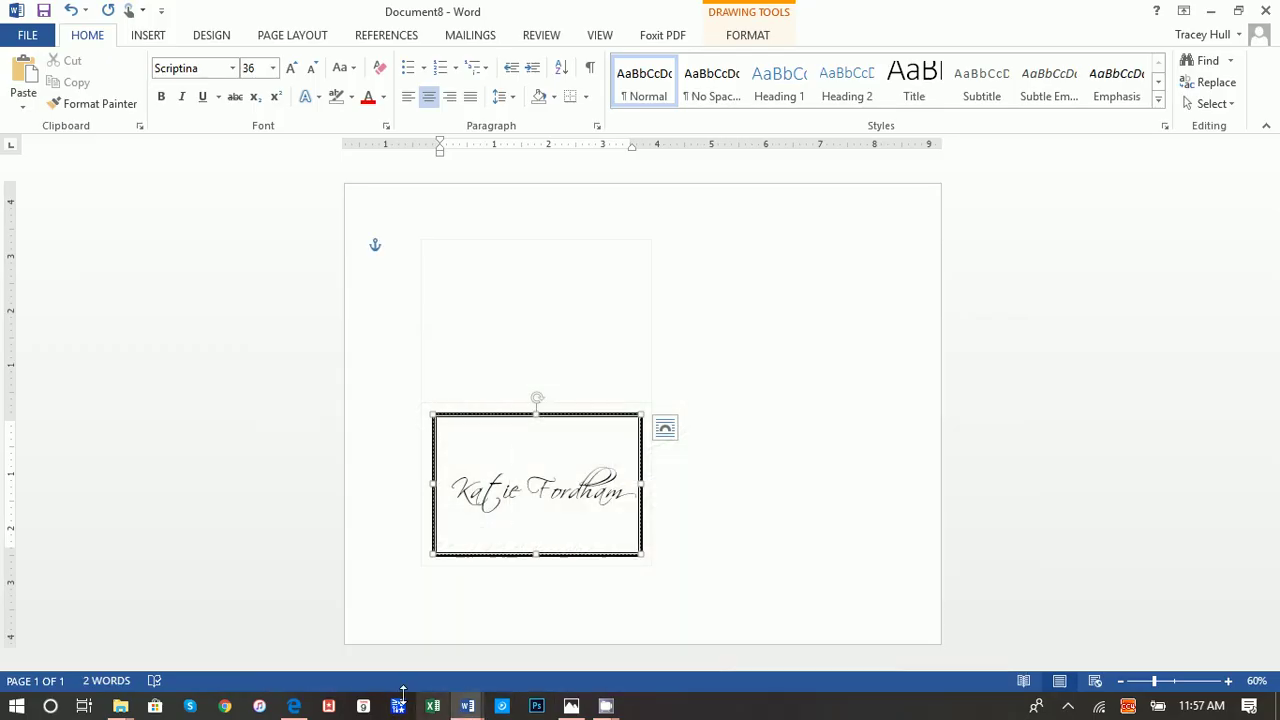
{"action": "left_click", "coordinate": [294, 706]}
Search Google Images for 'tree branches leaves silhouette'
{"action": "left_click", "coordinate": [408, 49]}
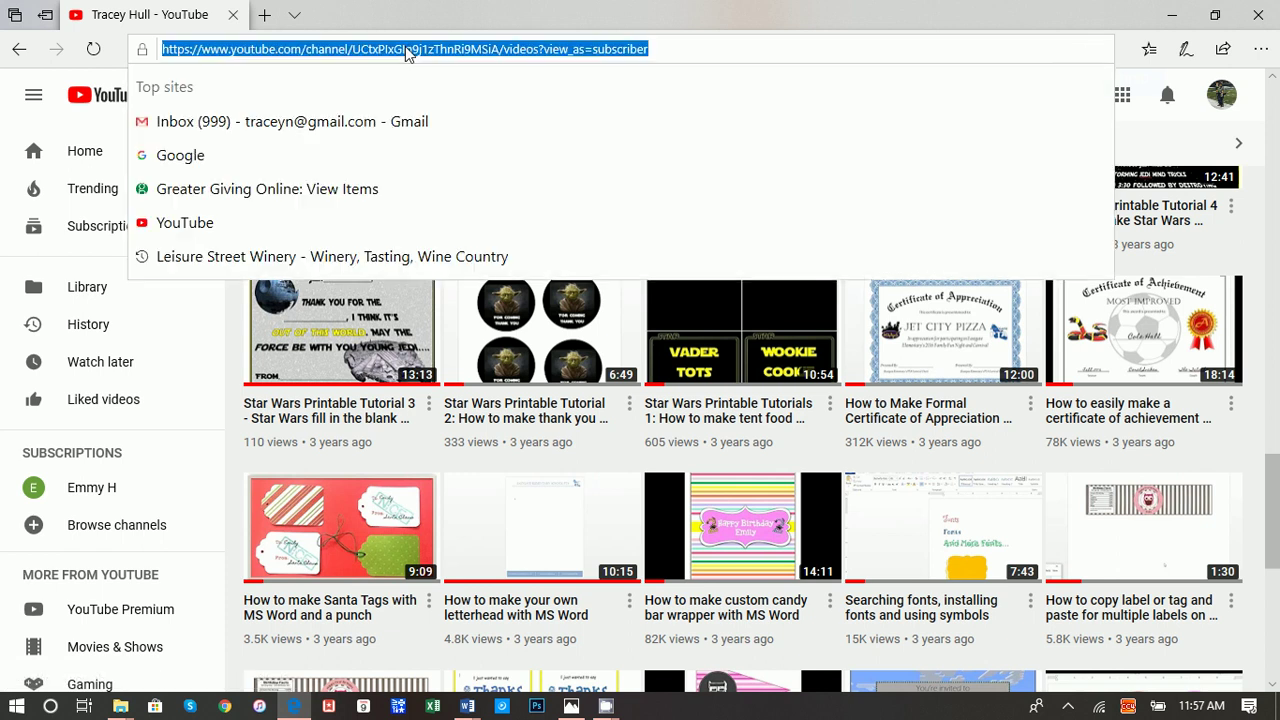
{"action": "type", "text": "goog"}
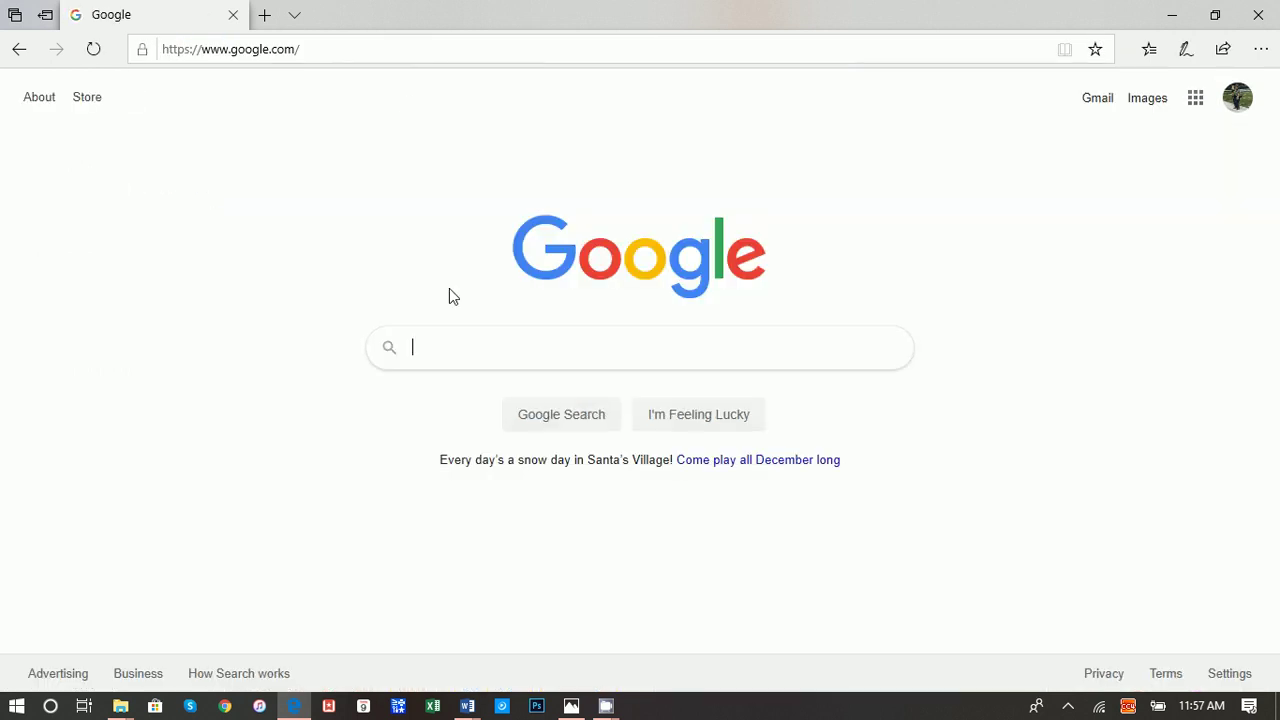
{"action": "type", "text": "tex"}
{"action": "key", "text": "BackSpace"}
{"action": "key", "text": "BackSpace"}
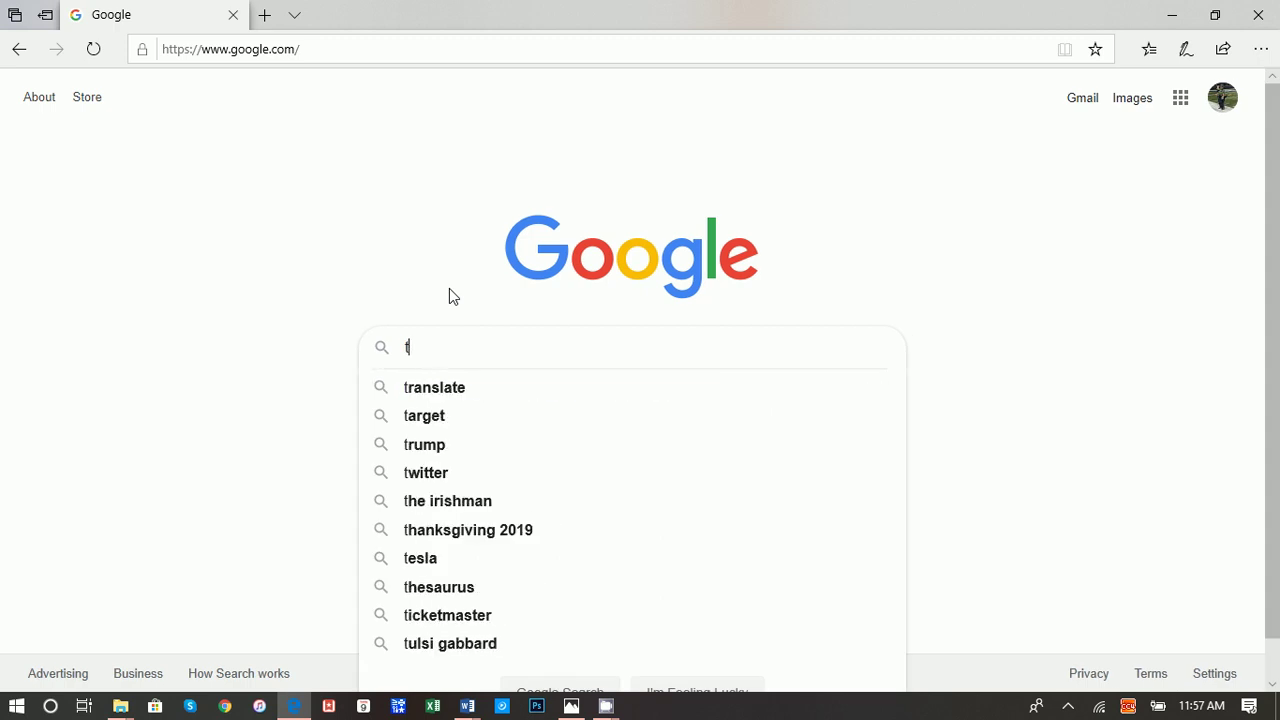
{"action": "type", "text": "ree brances"}
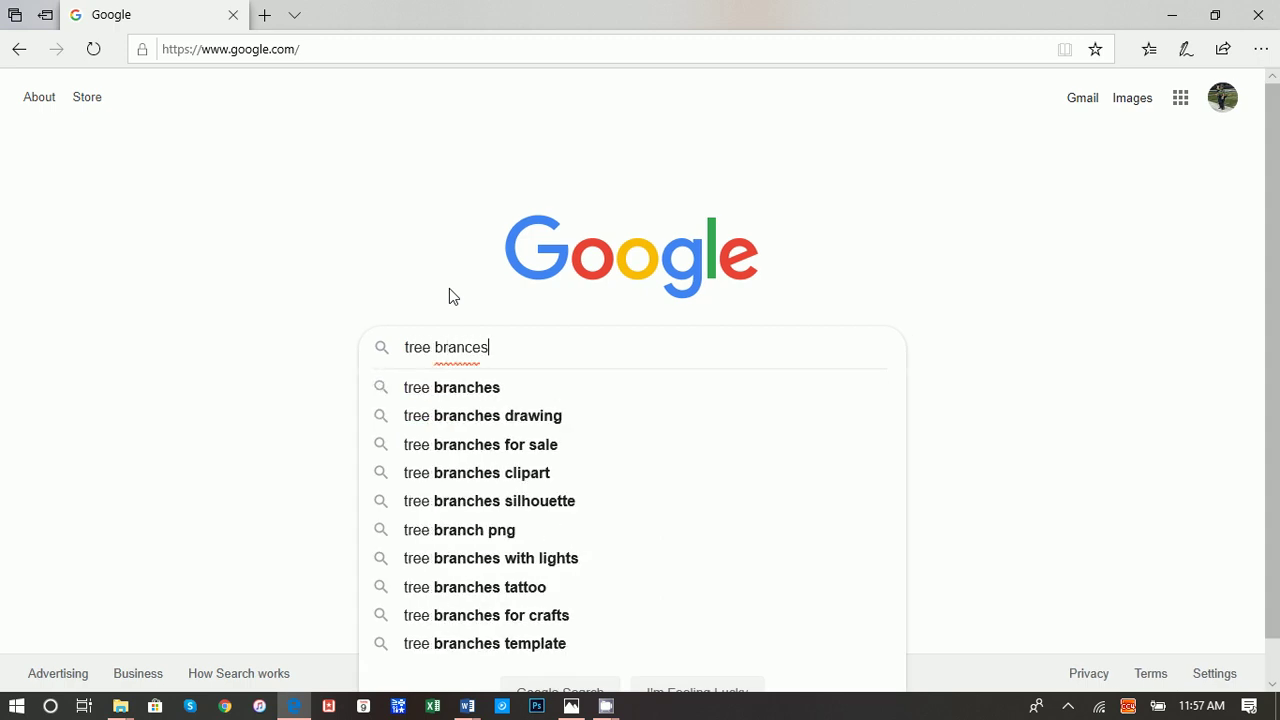
{"action": "type", "text": " wiht leaves "}
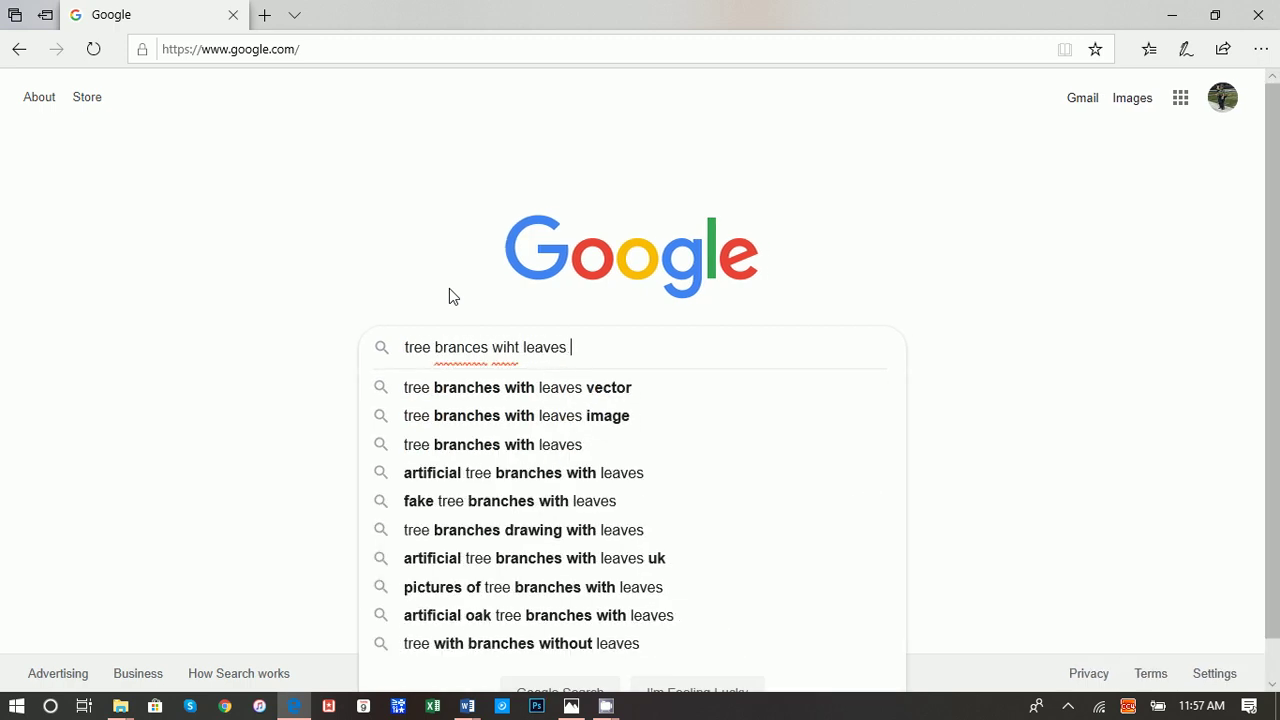
{"action": "type", "text": "sil"}
{"action": "key", "text": "Down"}
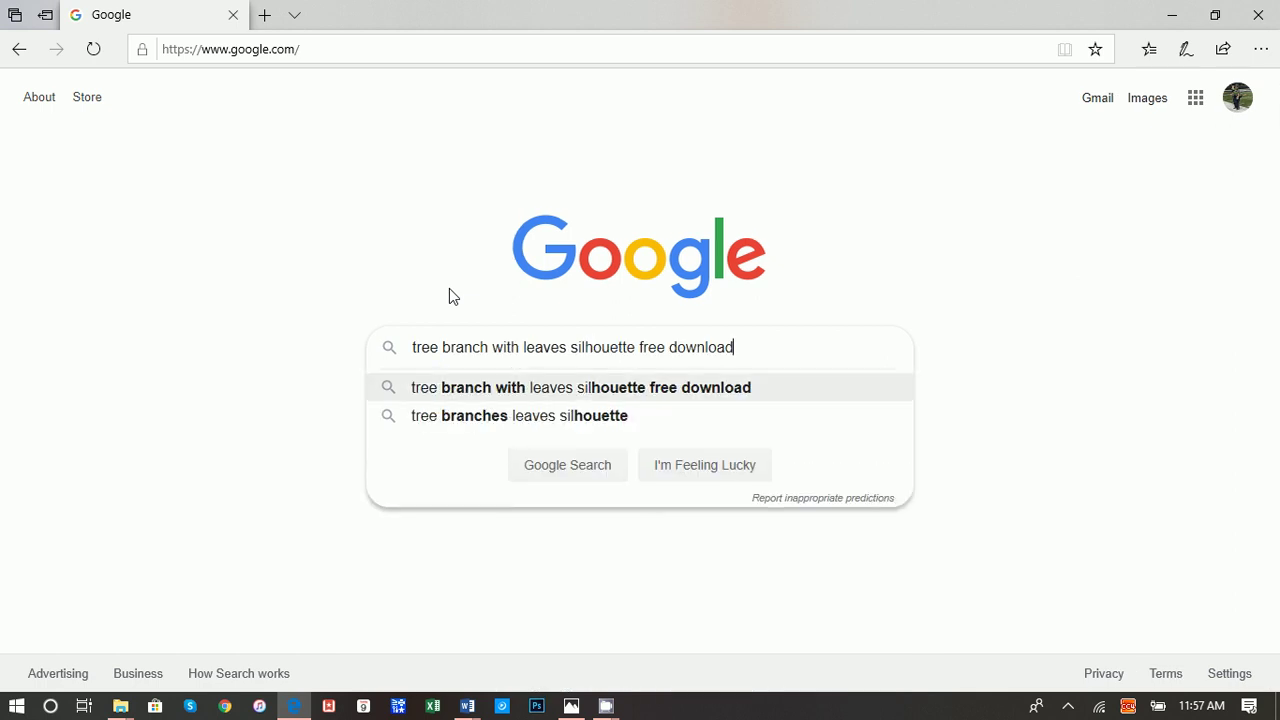
{"action": "key", "text": "Down"}
{"action": "key", "text": "Return"}
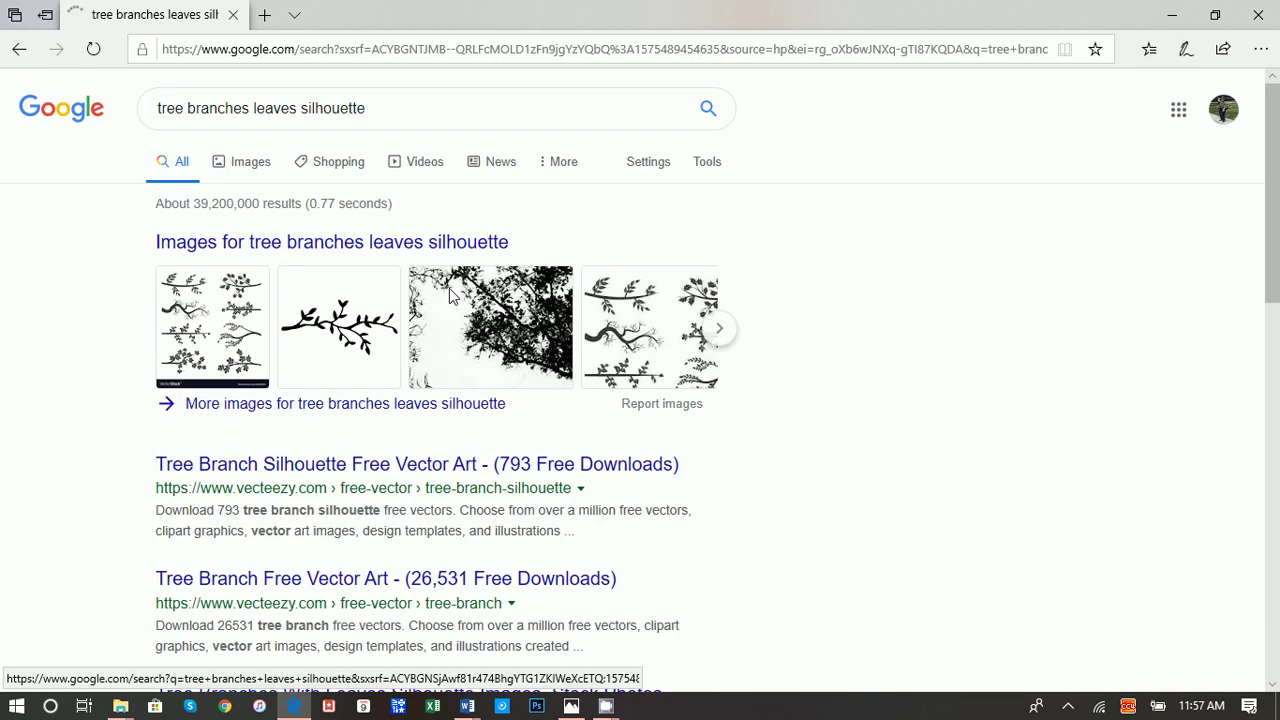
{"action": "left_click", "coordinate": [248, 170]}
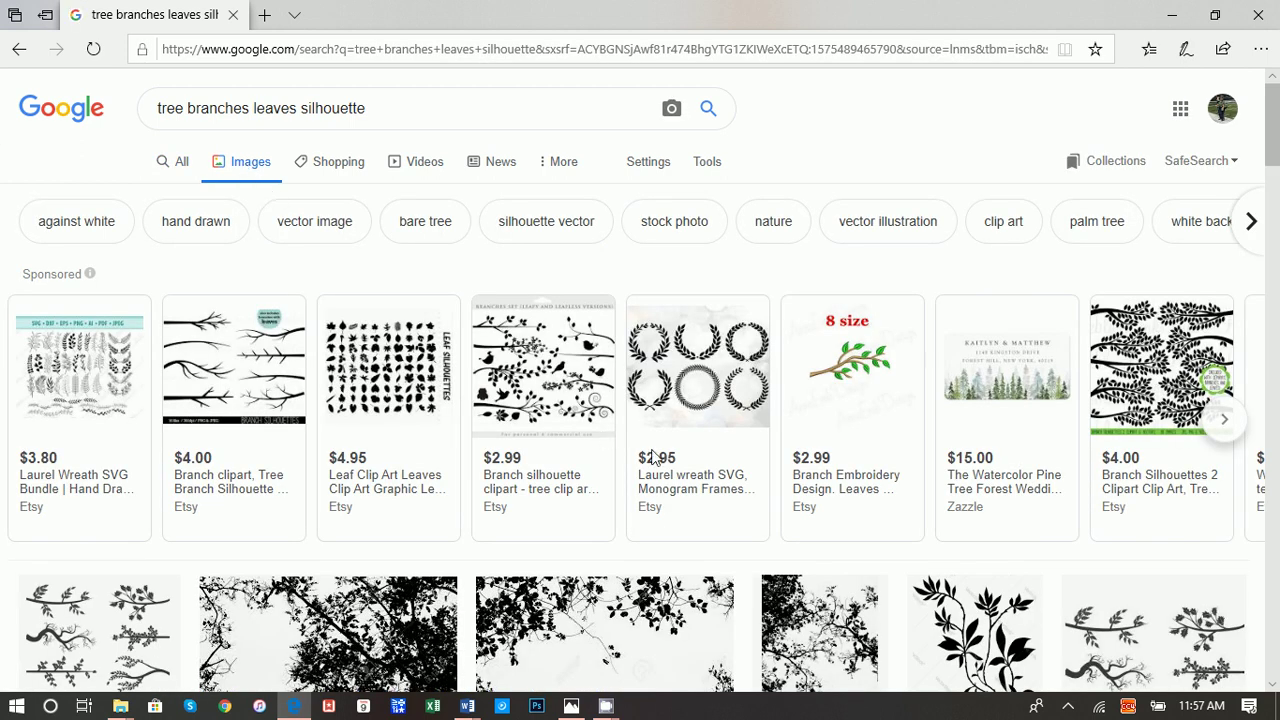
Scroll through the silhouette thumbnails to find a suitable tree branch image
{"action": "scroll", "coordinate": [652, 456], "scroll_direction": "down", "scroll_amount": 10}
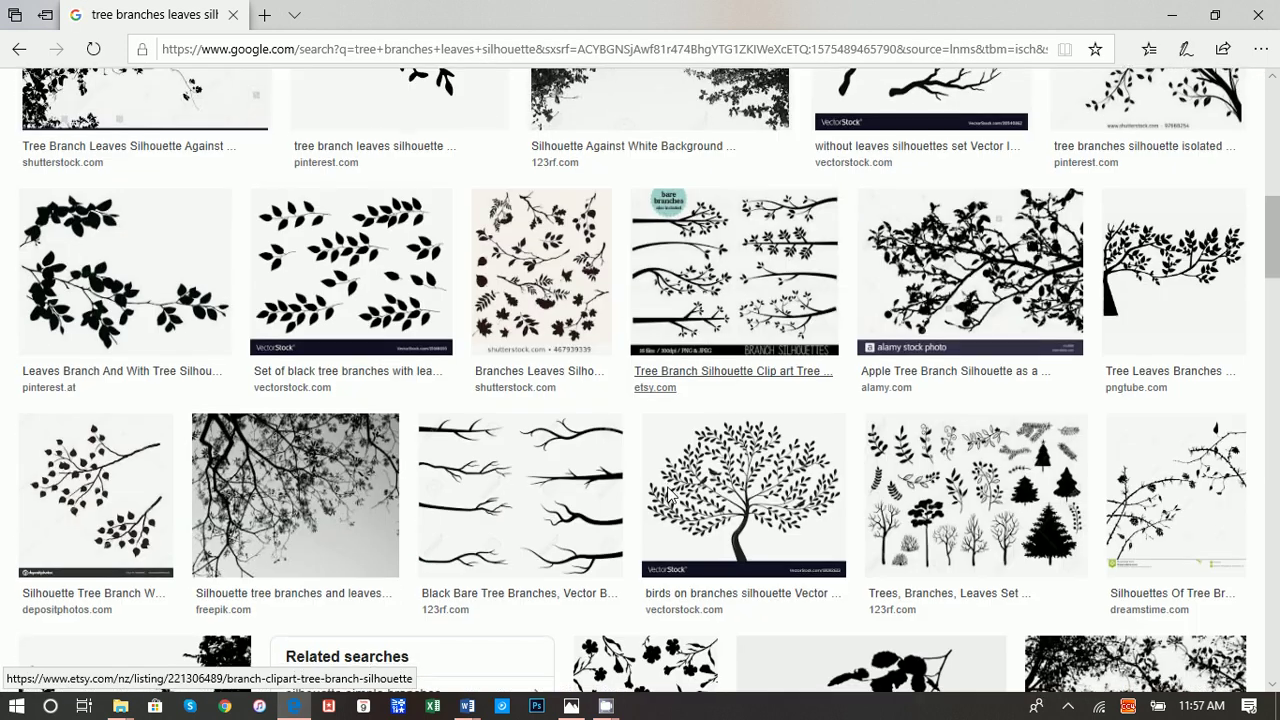
{"action": "scroll", "coordinate": [668, 497], "scroll_direction": "down", "scroll_amount": 2}
{"action": "scroll", "coordinate": [1098, 425], "scroll_direction": "down", "scroll_amount": 3}
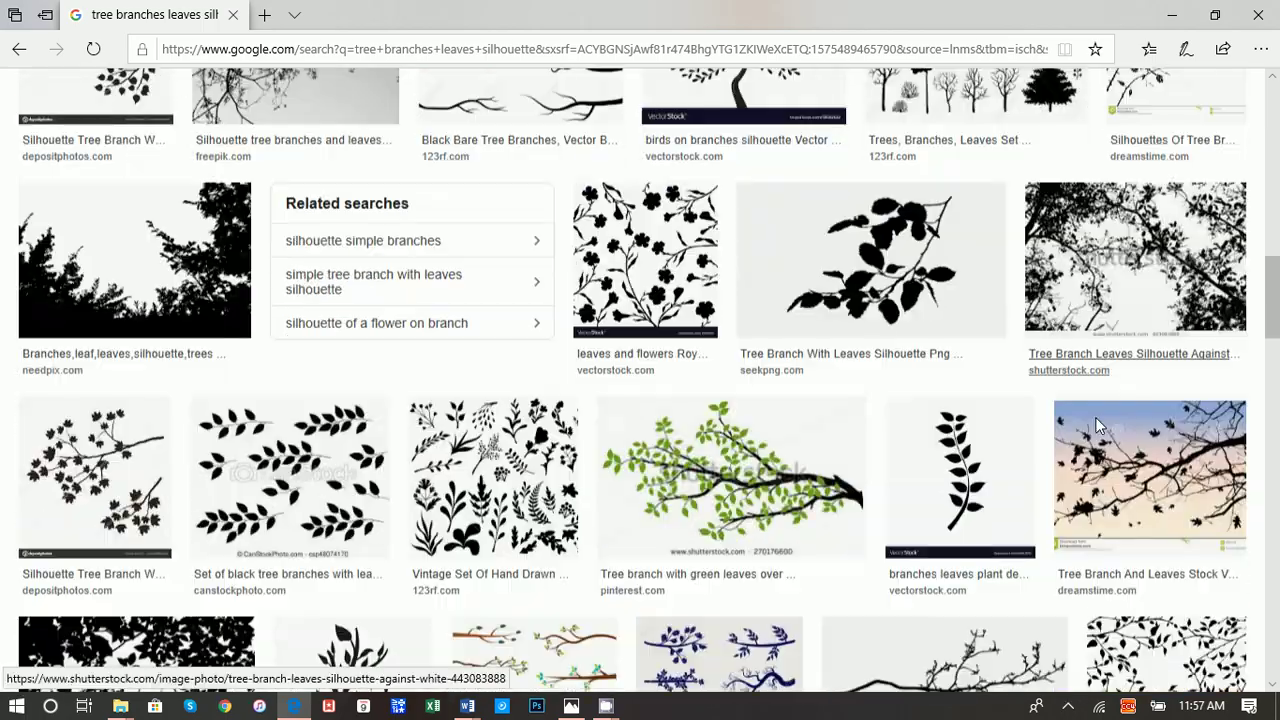
{"action": "scroll", "coordinate": [1098, 425], "scroll_direction": "down", "scroll_amount": 5}
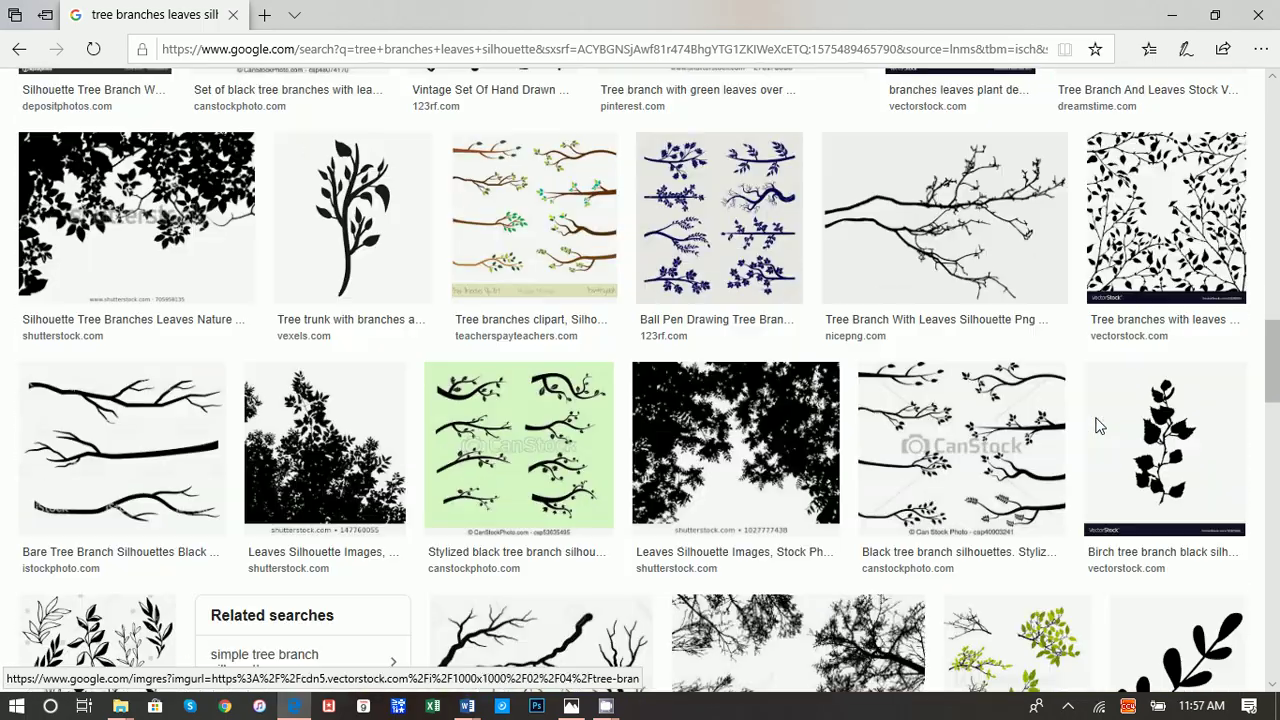
{"action": "scroll", "coordinate": [1098, 425], "scroll_direction": "down", "scroll_amount": 4}
{"action": "scroll", "coordinate": [1098, 428], "scroll_direction": "down", "scroll_amount": 3}
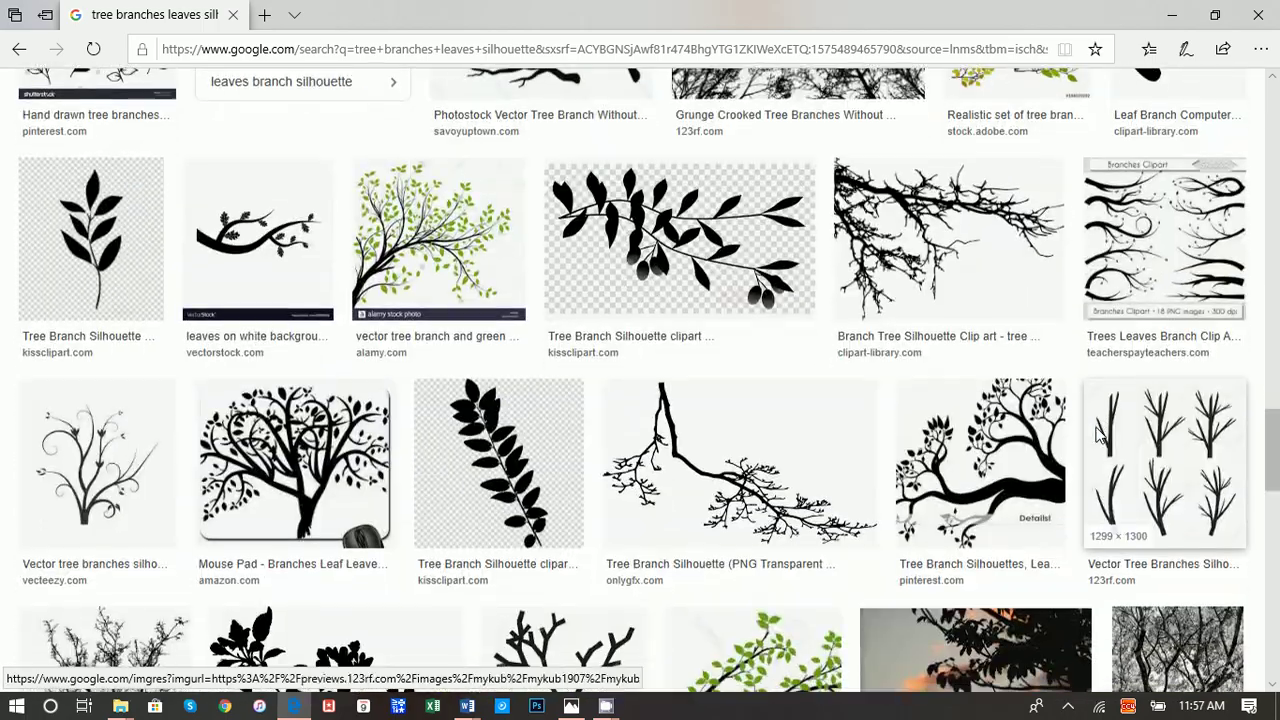
{"action": "scroll", "coordinate": [1100, 432], "scroll_direction": "down", "scroll_amount": 4}
{"action": "scroll", "coordinate": [1100, 440], "scroll_direction": "up", "scroll_amount": 15}
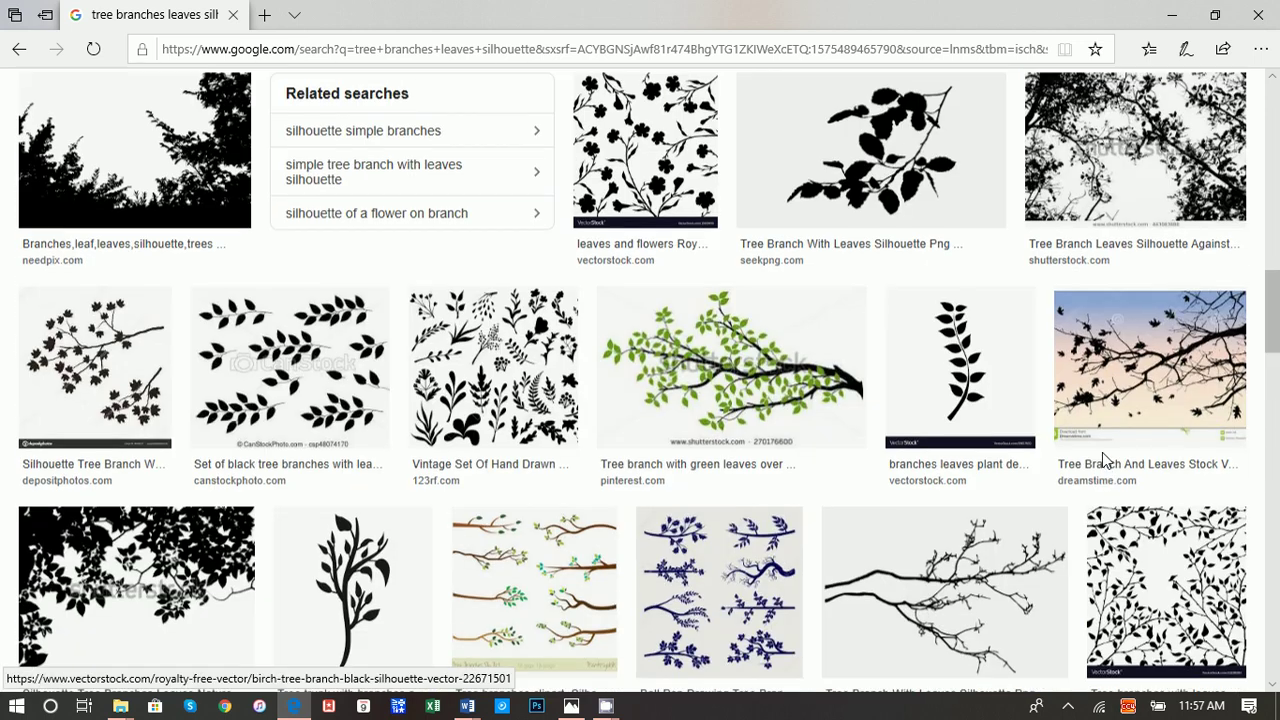
{"action": "scroll", "coordinate": [1102, 452], "scroll_direction": "up", "scroll_amount": 10}
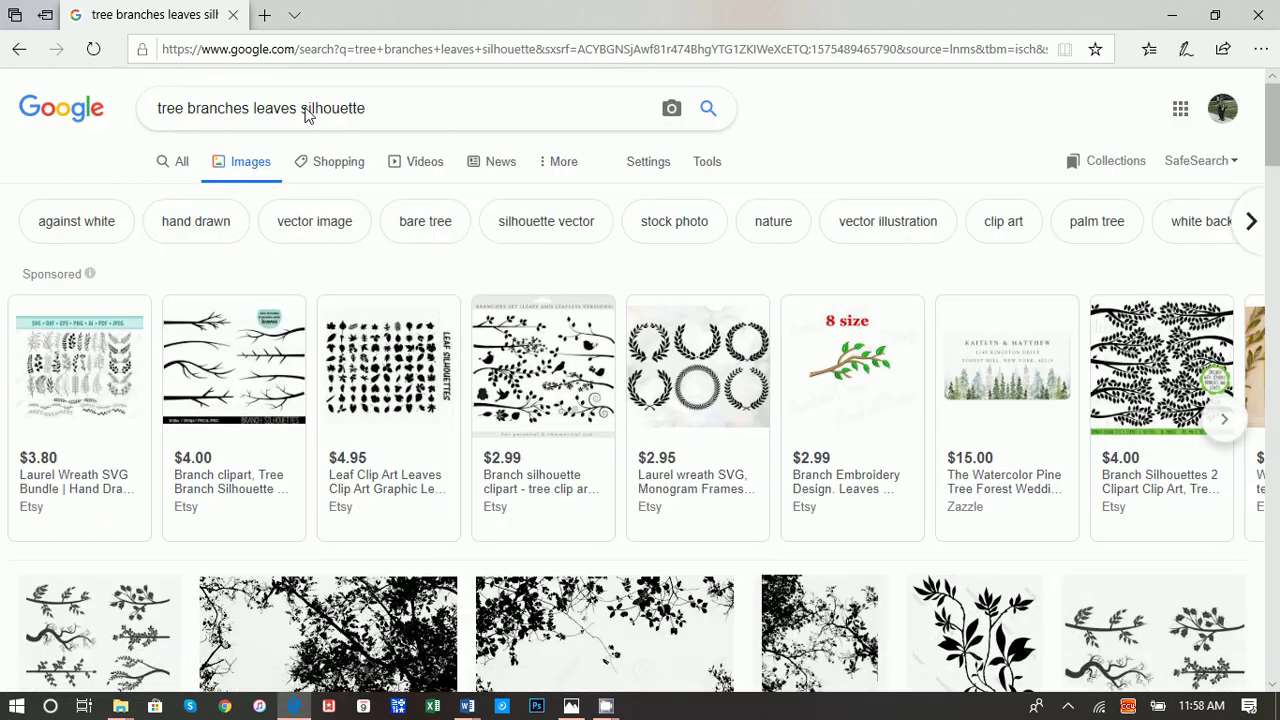
{"action": "left_click", "coordinate": [394, 107]}
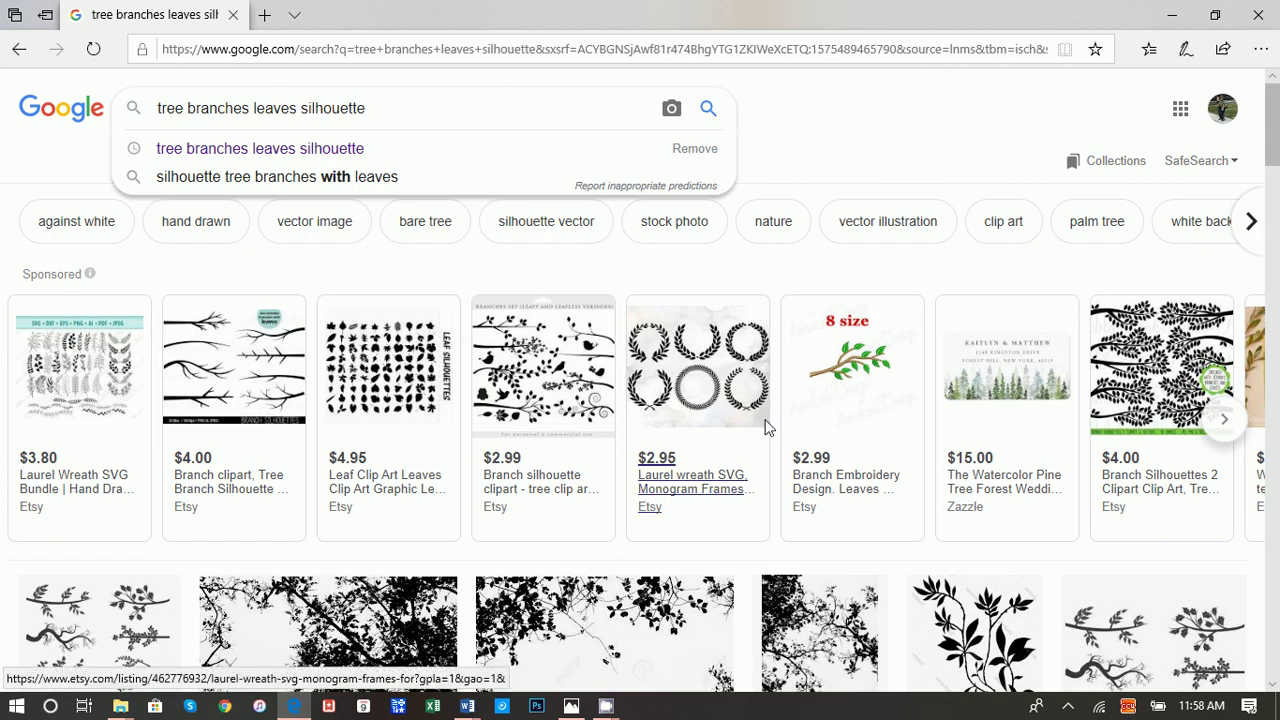
{"action": "scroll", "coordinate": [766, 423], "scroll_direction": "down", "scroll_amount": 6}
{"action": "scroll", "coordinate": [766, 428], "scroll_direction": "down", "scroll_amount": 4}
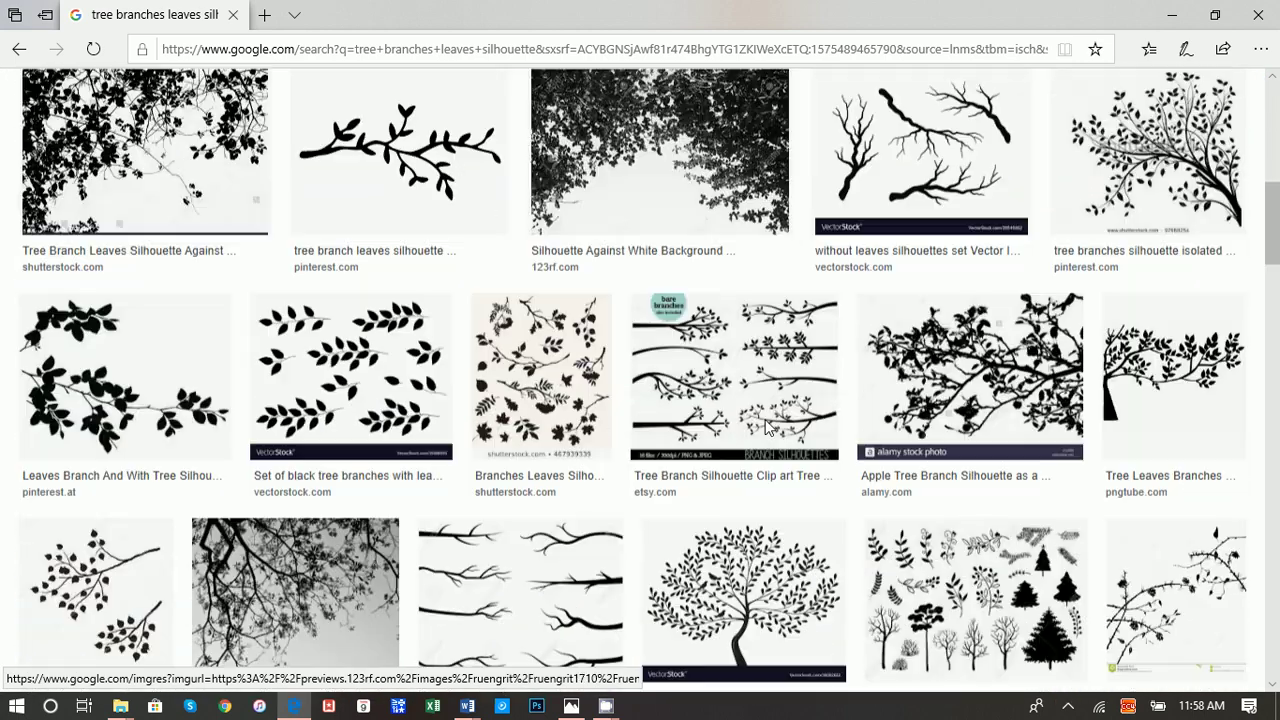
{"action": "scroll", "coordinate": [766, 428], "scroll_direction": "down", "scroll_amount": 1}
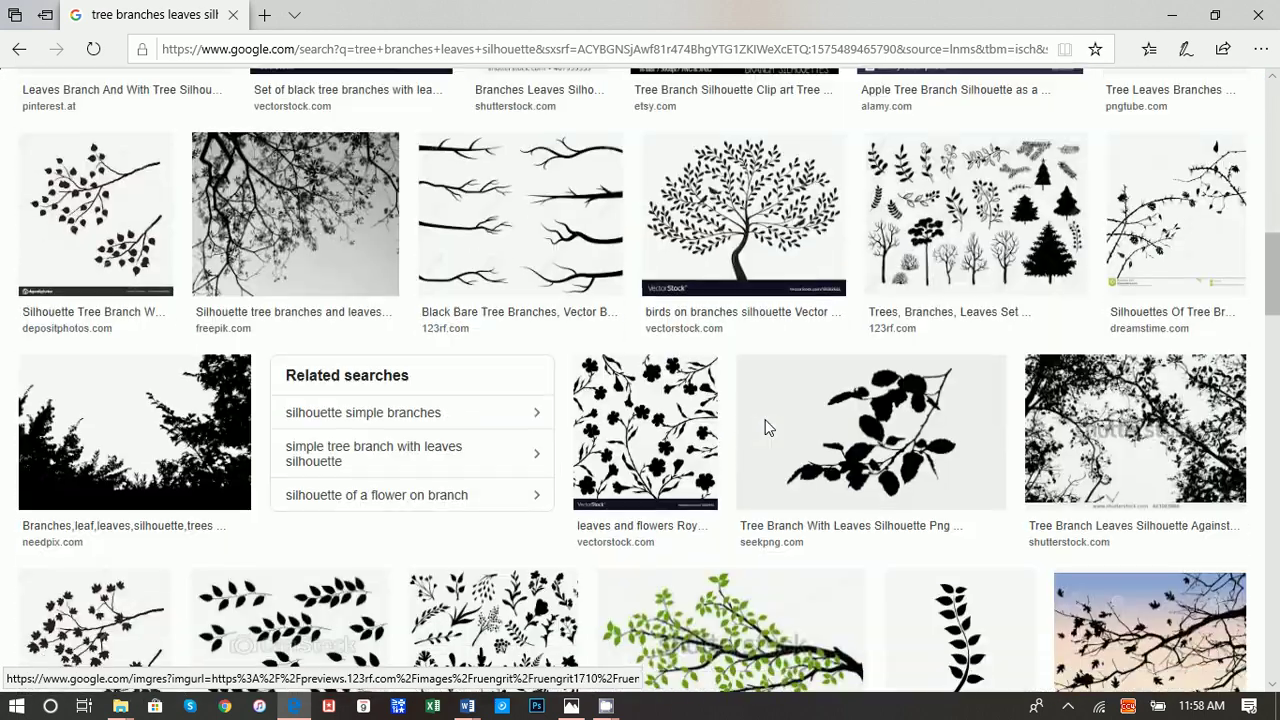
{"action": "scroll", "coordinate": [766, 428], "scroll_direction": "down", "scroll_amount": 5}
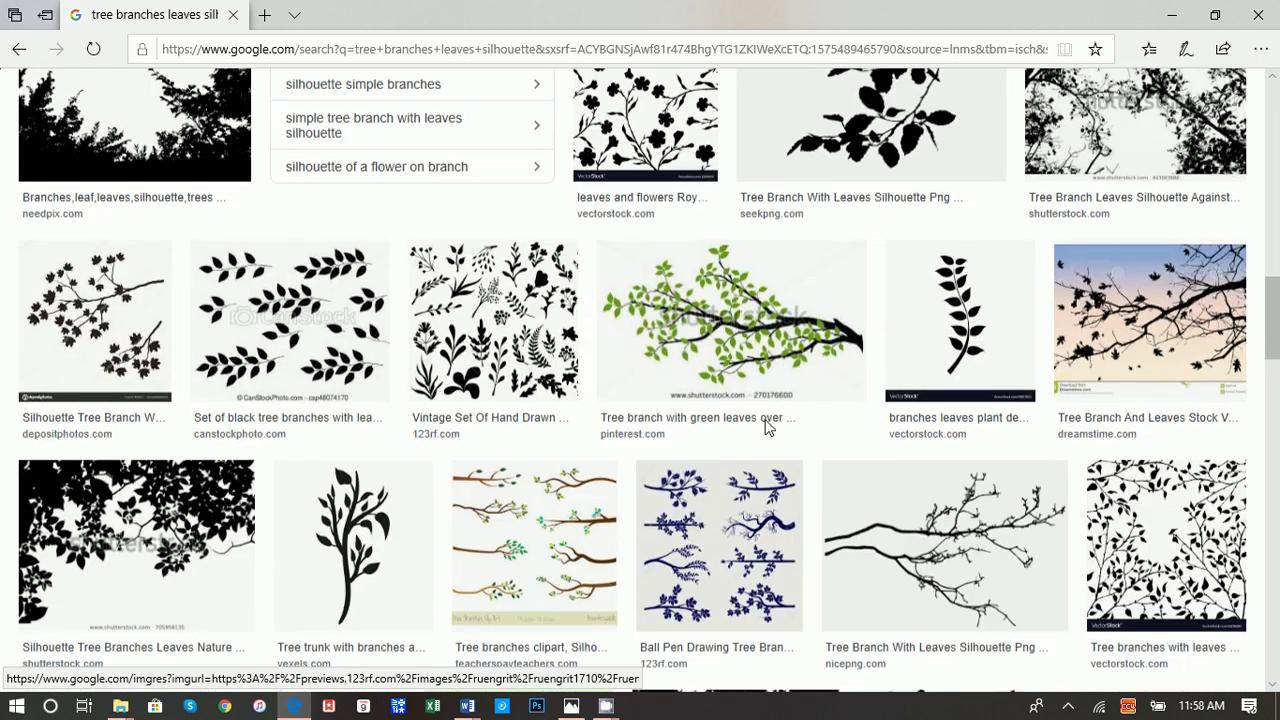
{"action": "scroll", "coordinate": [766, 428], "scroll_direction": "down", "scroll_amount": 3}
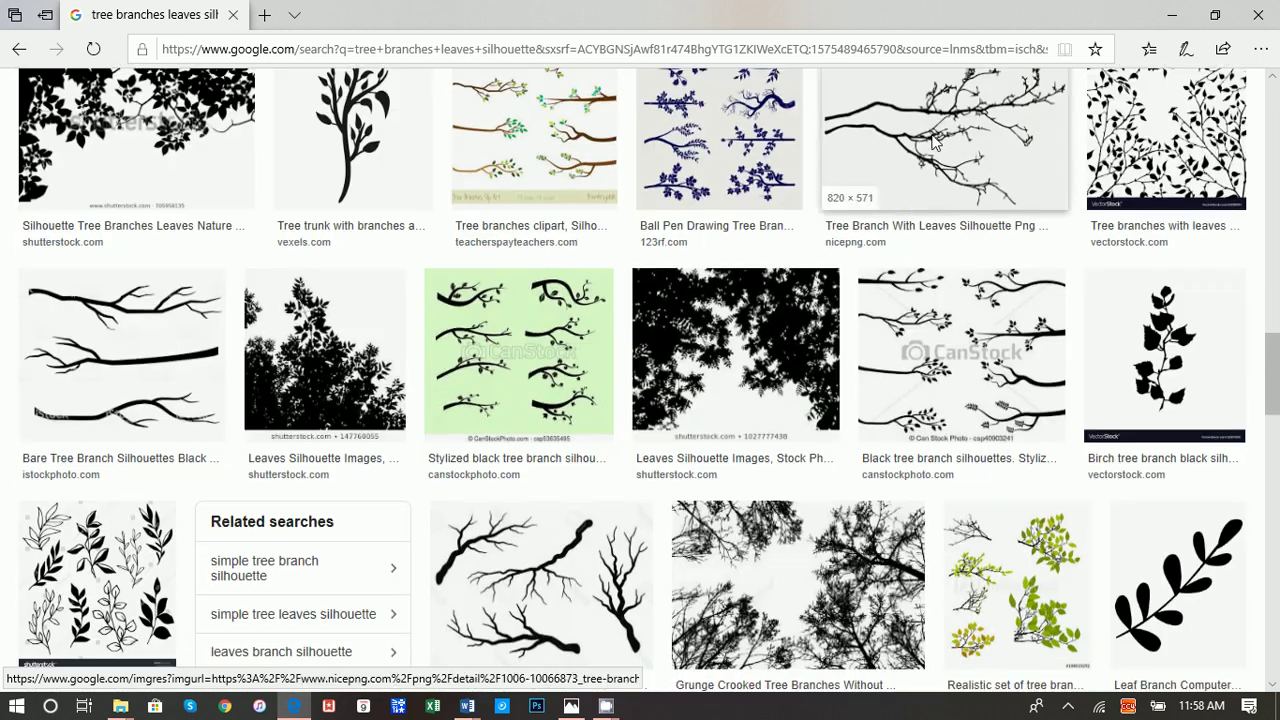
{"action": "scroll", "coordinate": [935, 145], "scroll_direction": "up", "scroll_amount": 2}
Save the NicePNG tree branch silhouette as a JPEG into the wedding tent tags folder
{"action": "left_click", "coordinate": [930, 315]}
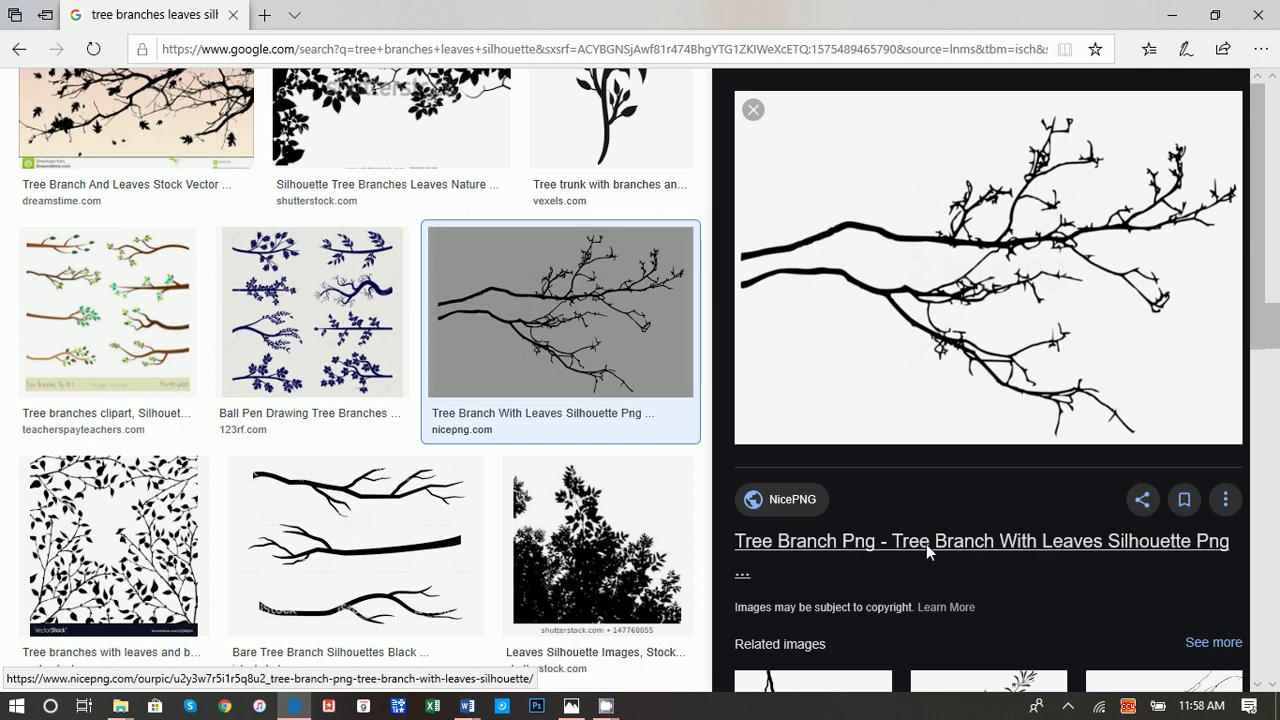
{"action": "right_click", "coordinate": [960, 252]}
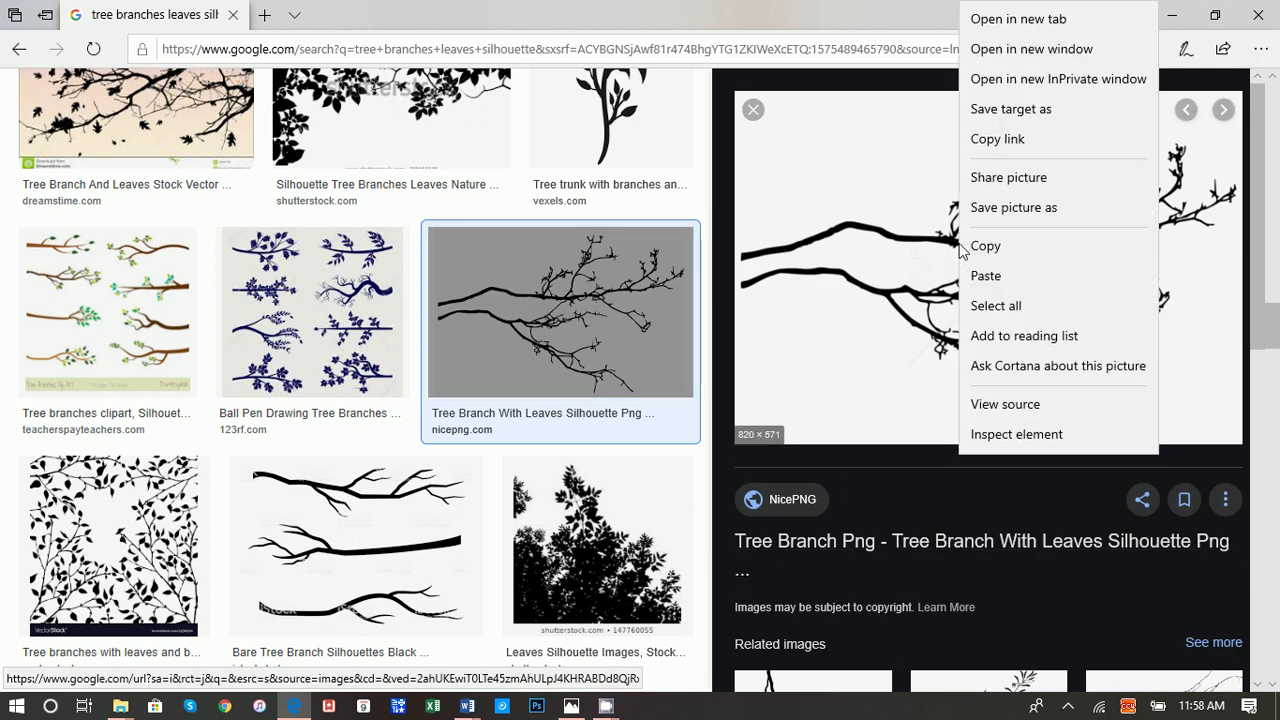
{"action": "left_click", "coordinate": [992, 210]}
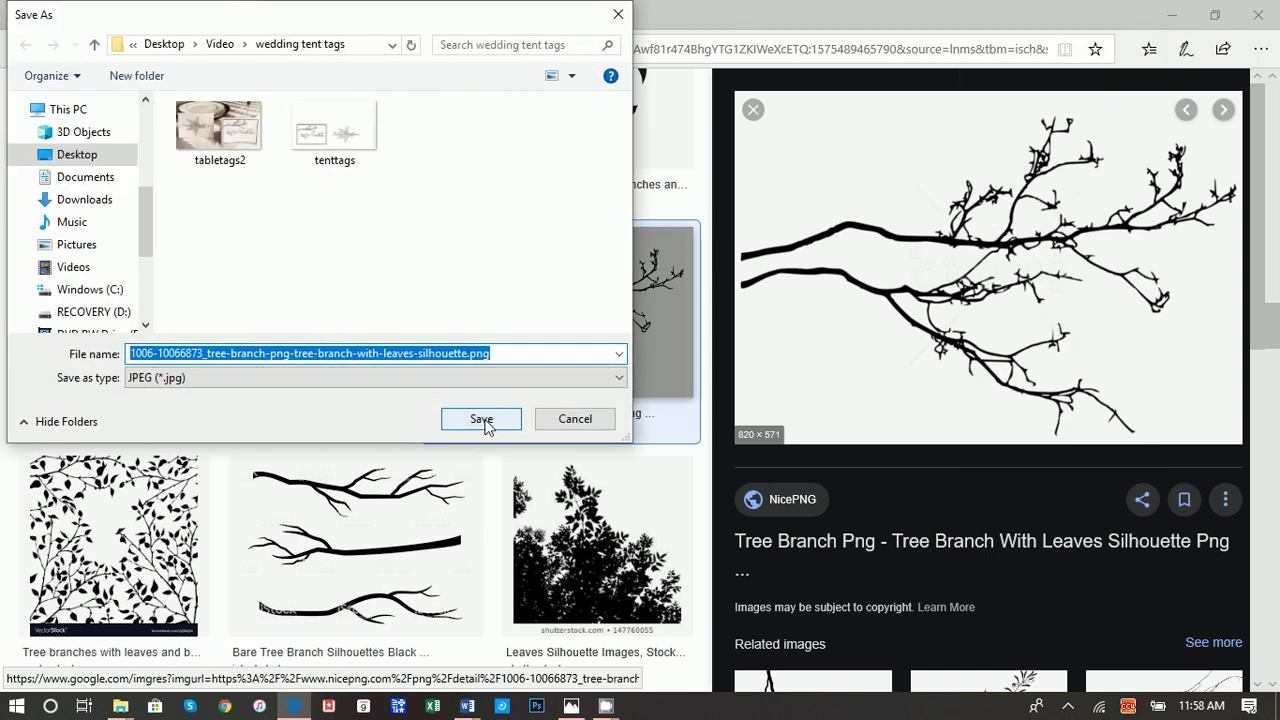
{"action": "type", "text": "branch"}
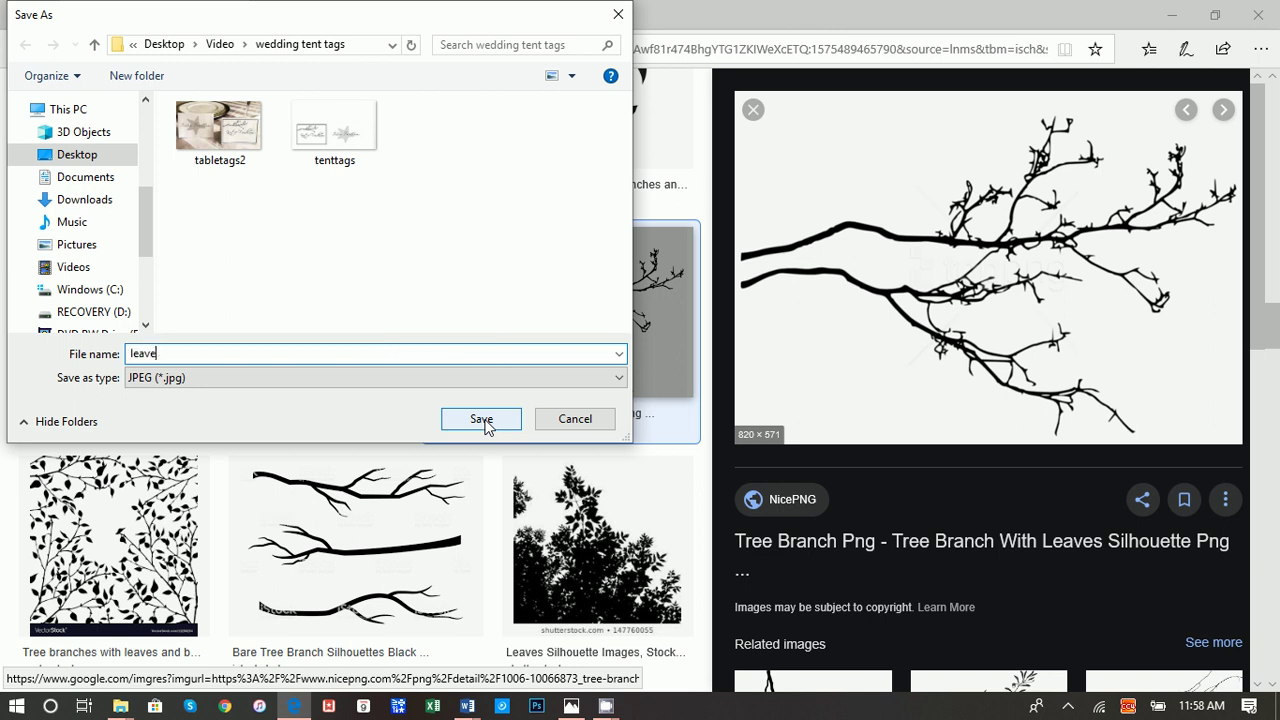
{"action": "left_click", "coordinate": [481, 419]}
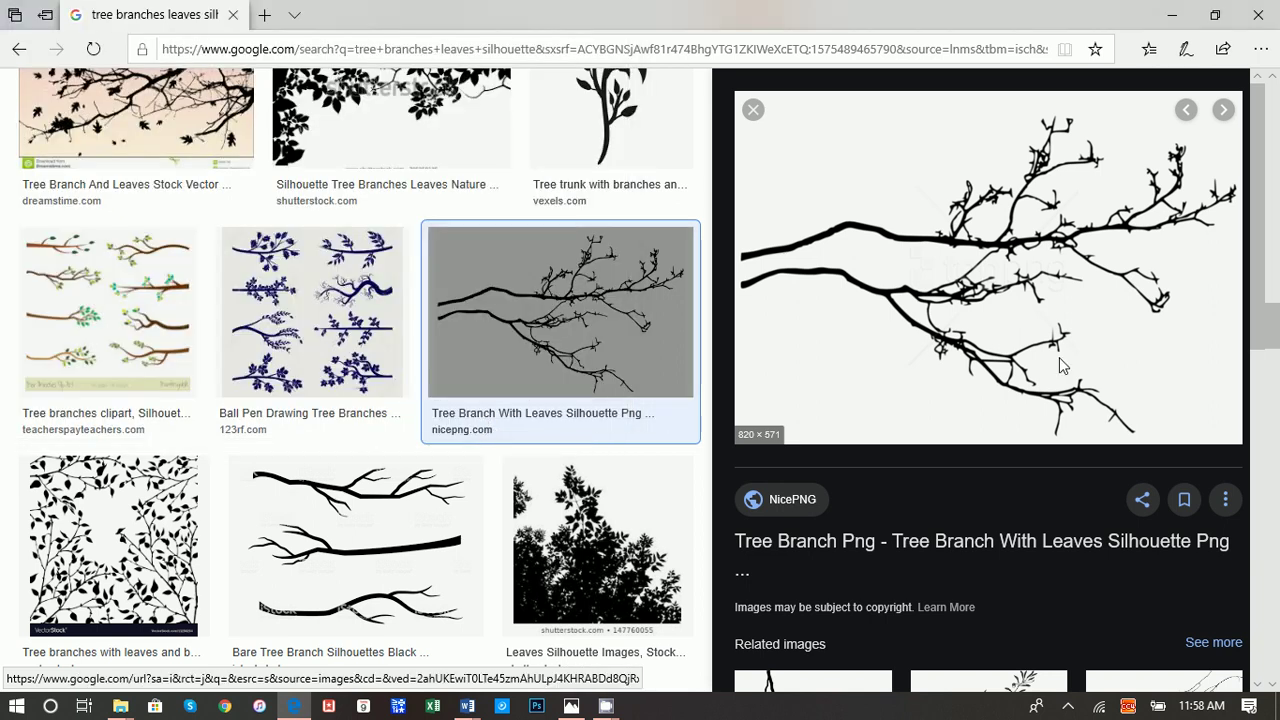
{"action": "mouse_move", "coordinate": [118, 708]}
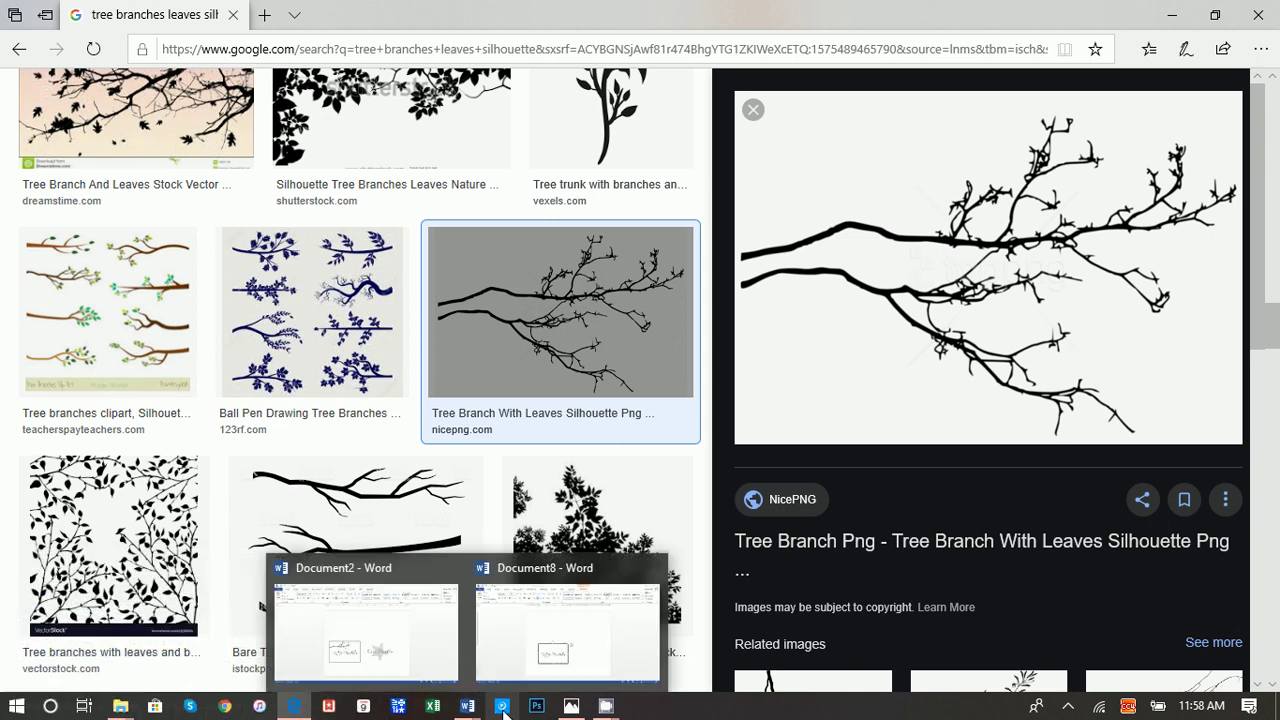
Switch back to Document8 and leave the caret at the top of the card page
{"action": "mouse_move", "coordinate": [464, 710]}
{"action": "left_click", "coordinate": [540, 628]}
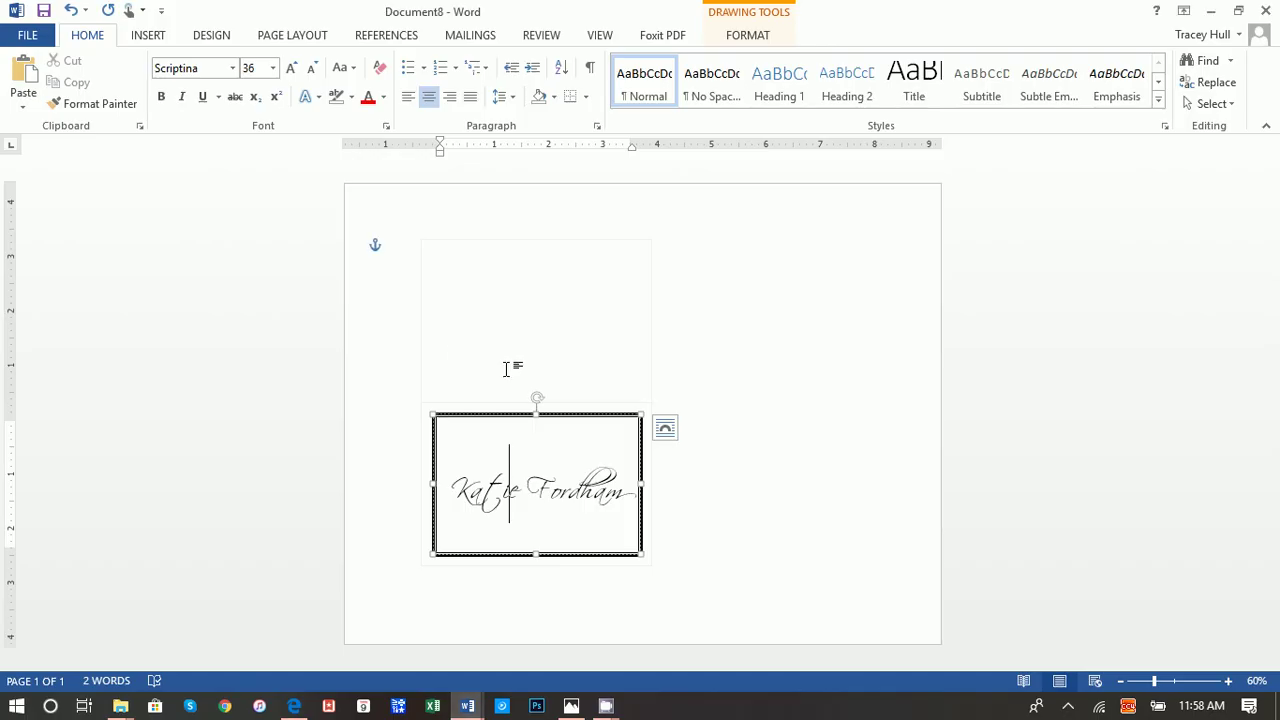
{"action": "left_click", "coordinate": [740, 382]}
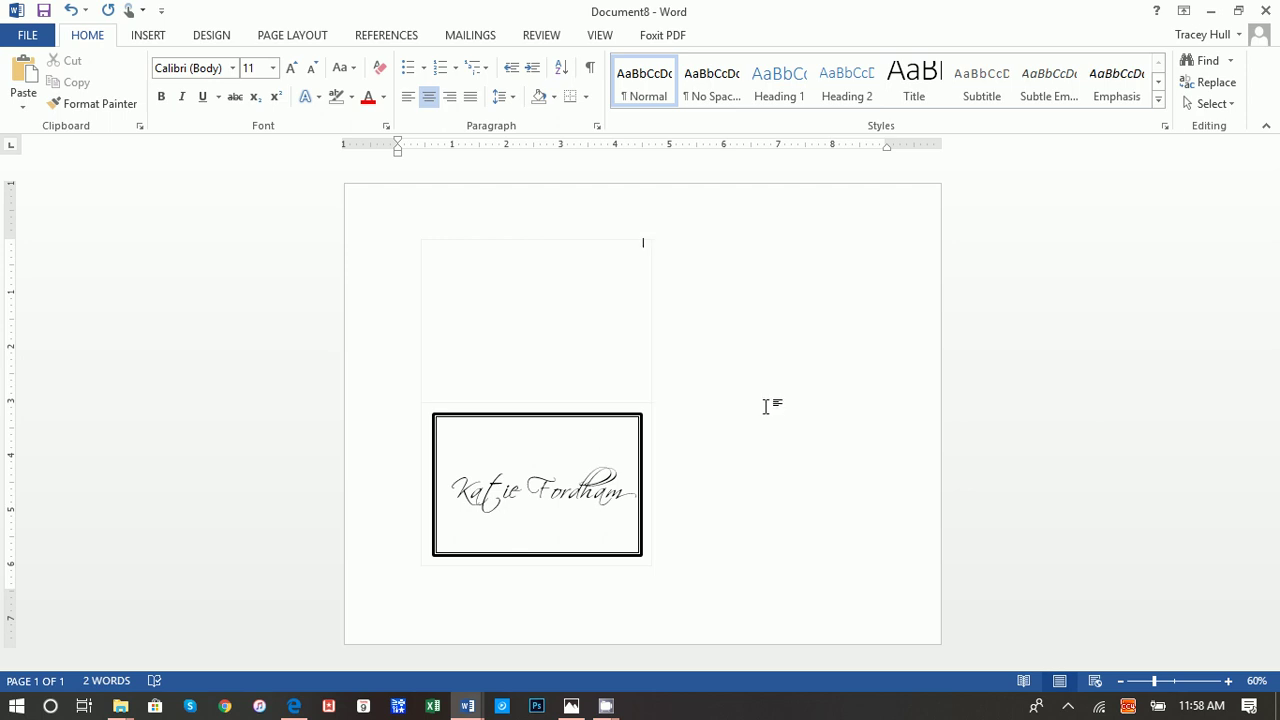
{"action": "left_click", "coordinate": [506, 241]}
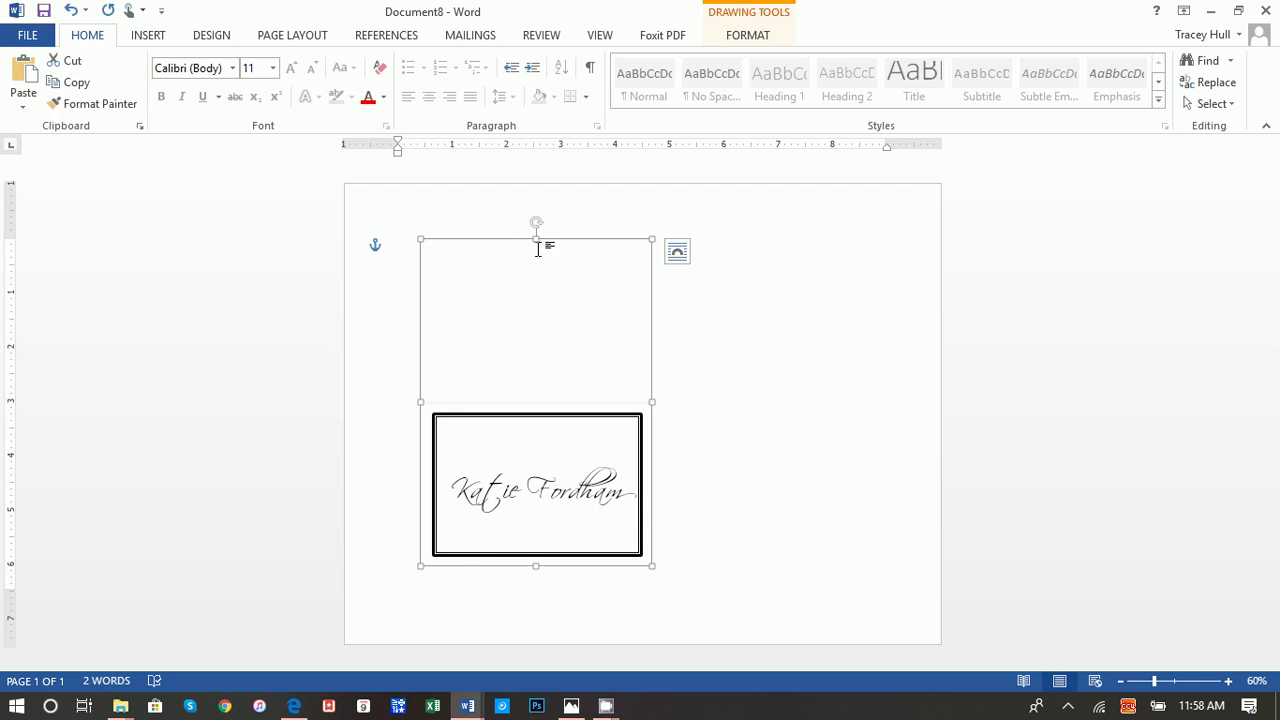
{"action": "left_click", "coordinate": [786, 313]}
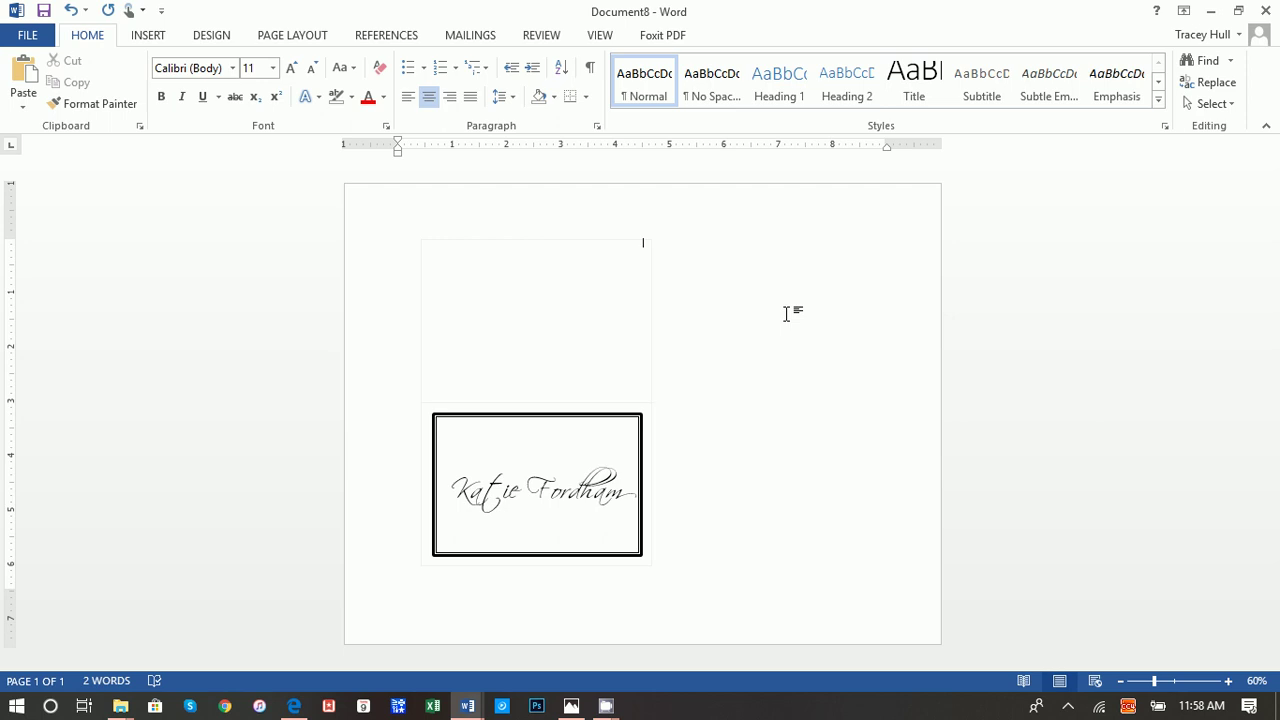
Insert the 'leaves' picture from the wedding tent tags folder into the card
{"action": "left_click", "coordinate": [147, 36]}
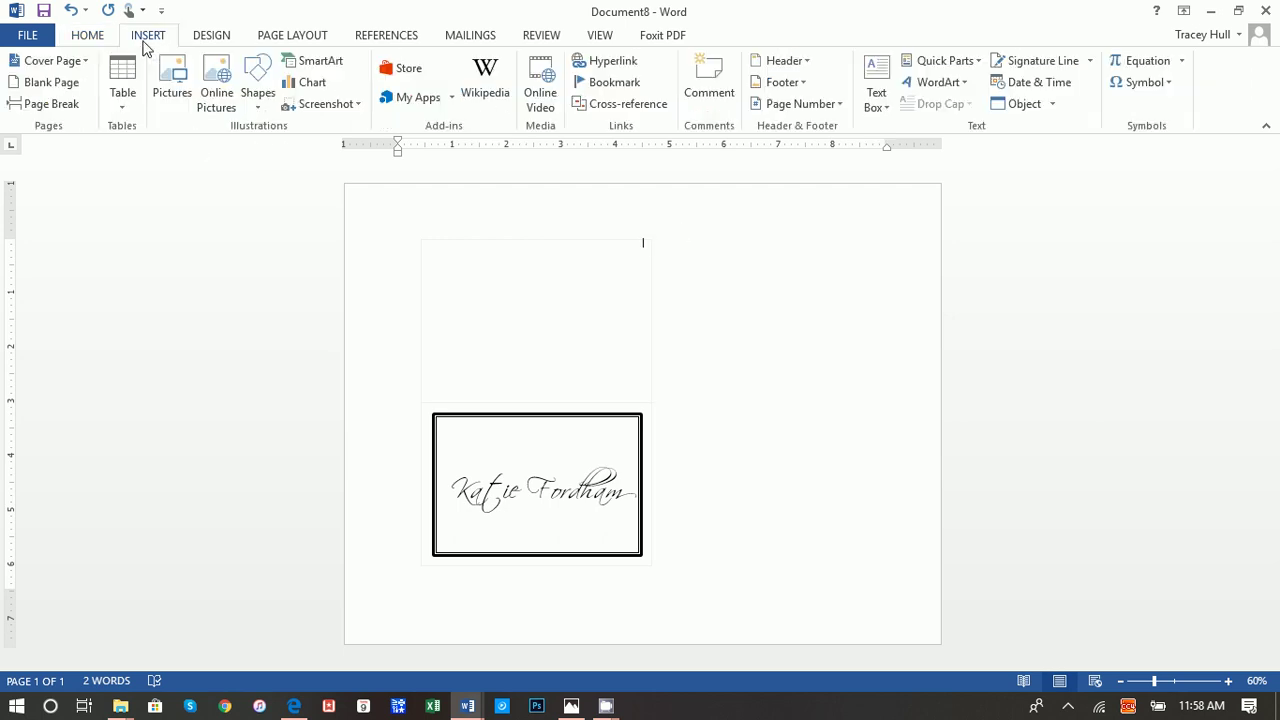
{"action": "left_click", "coordinate": [173, 63]}
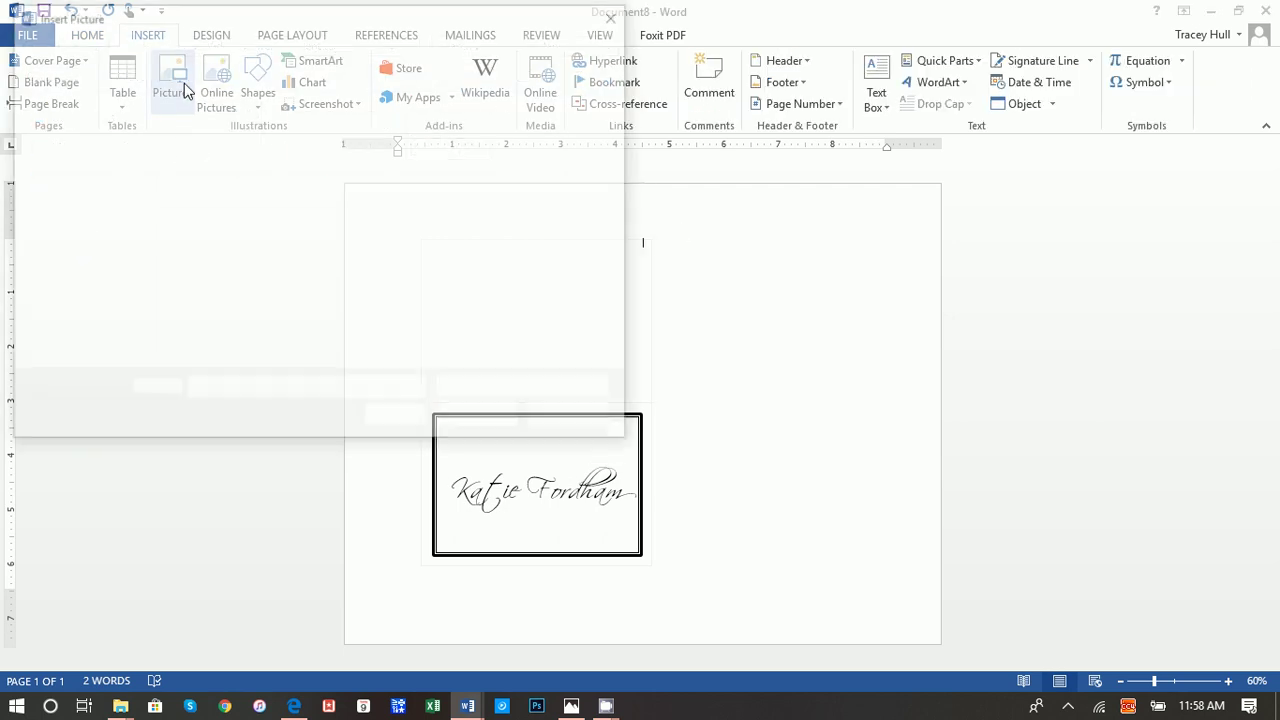
{"action": "left_click", "coordinate": [220, 135]}
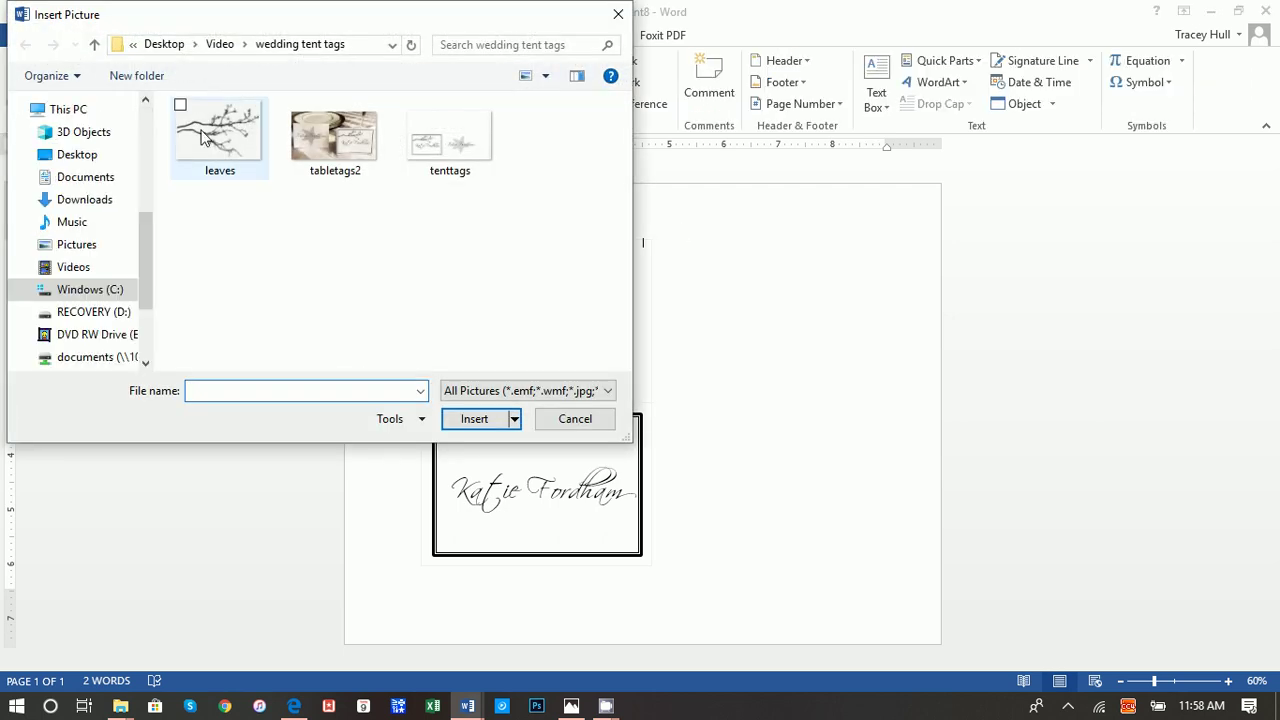
{"action": "left_click", "coordinate": [474, 418]}
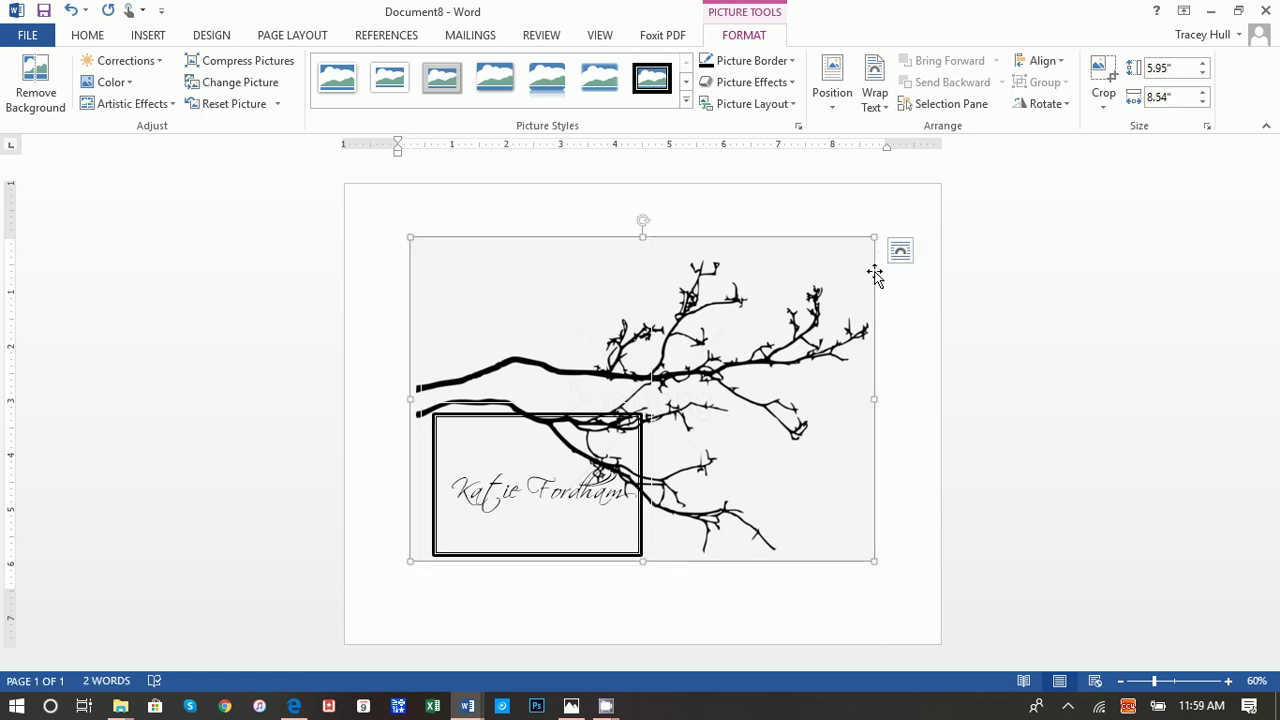
Set the branch picture In Front of Text and resize it to 3.76" by 5.4" over the name box
{"action": "left_click", "coordinate": [902, 258]}
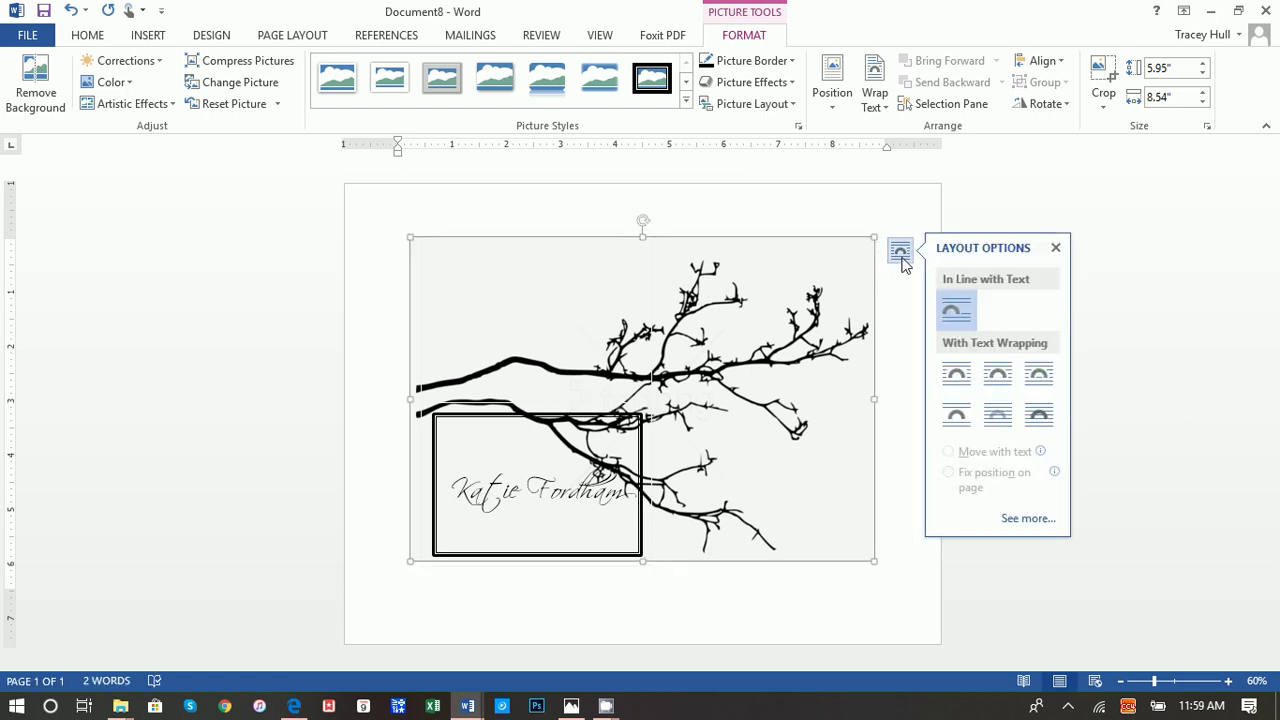
{"action": "left_click", "coordinate": [876, 104]}
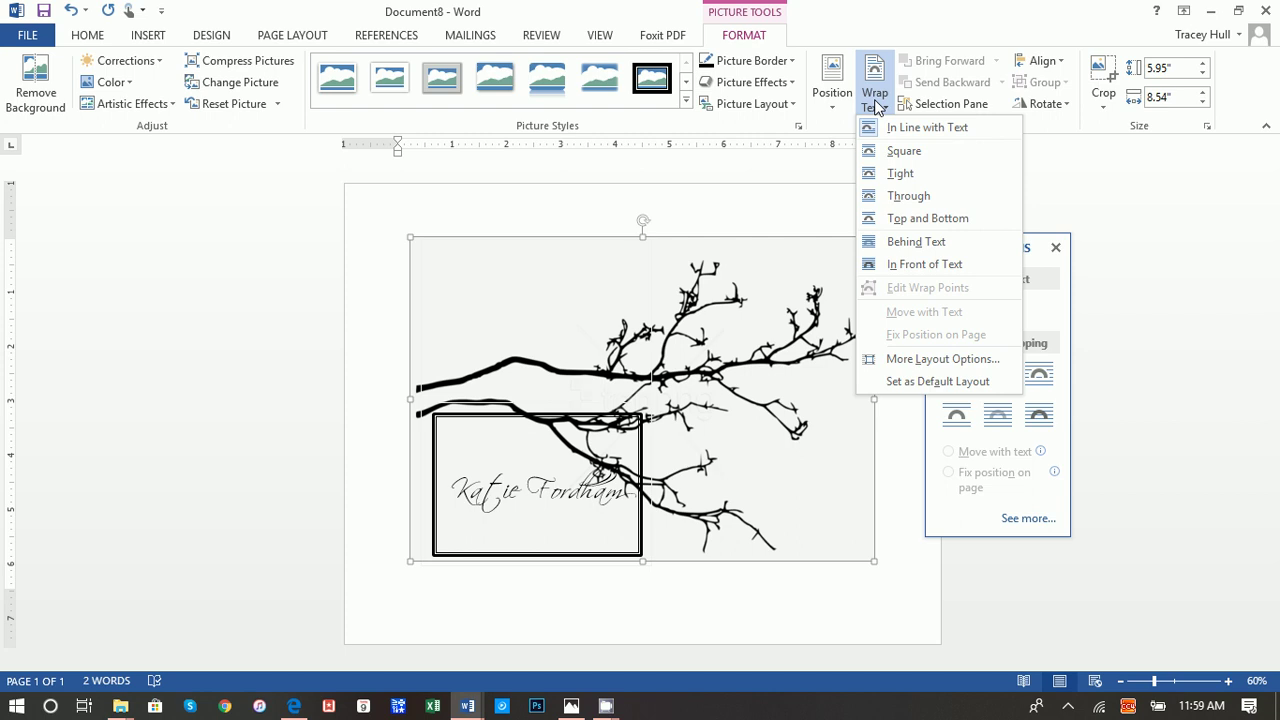
{"action": "left_click", "coordinate": [889, 268]}
{"action": "mouse_move", "coordinate": [826, 305]}
{"action": "left_mouse_down"}
{"action": "mouse_move", "coordinate": [780, 425]}
{"action": "mouse_move", "coordinate": [822, 316]}
{"action": "left_mouse_up"}
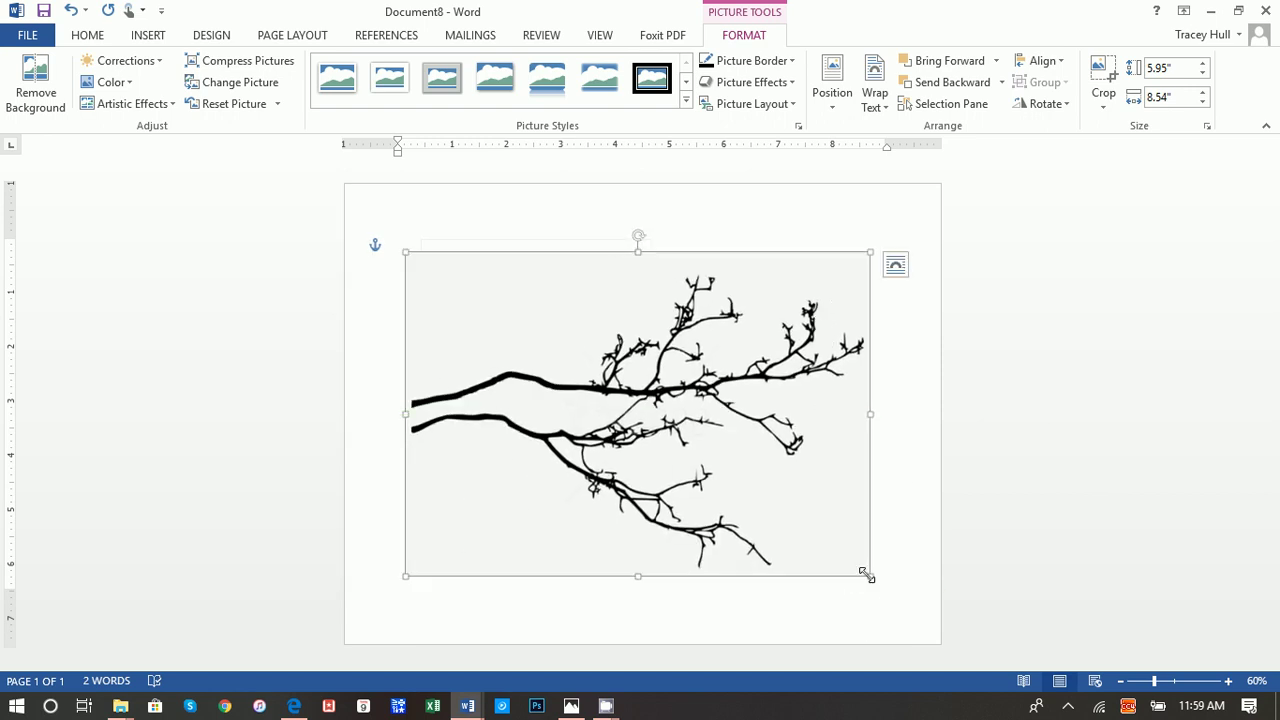
{"action": "left_click_drag", "start_coordinate": [866, 574], "coordinate": [699, 457]}
{"action": "left_click_drag", "start_coordinate": [645, 405], "coordinate": [694, 414]}
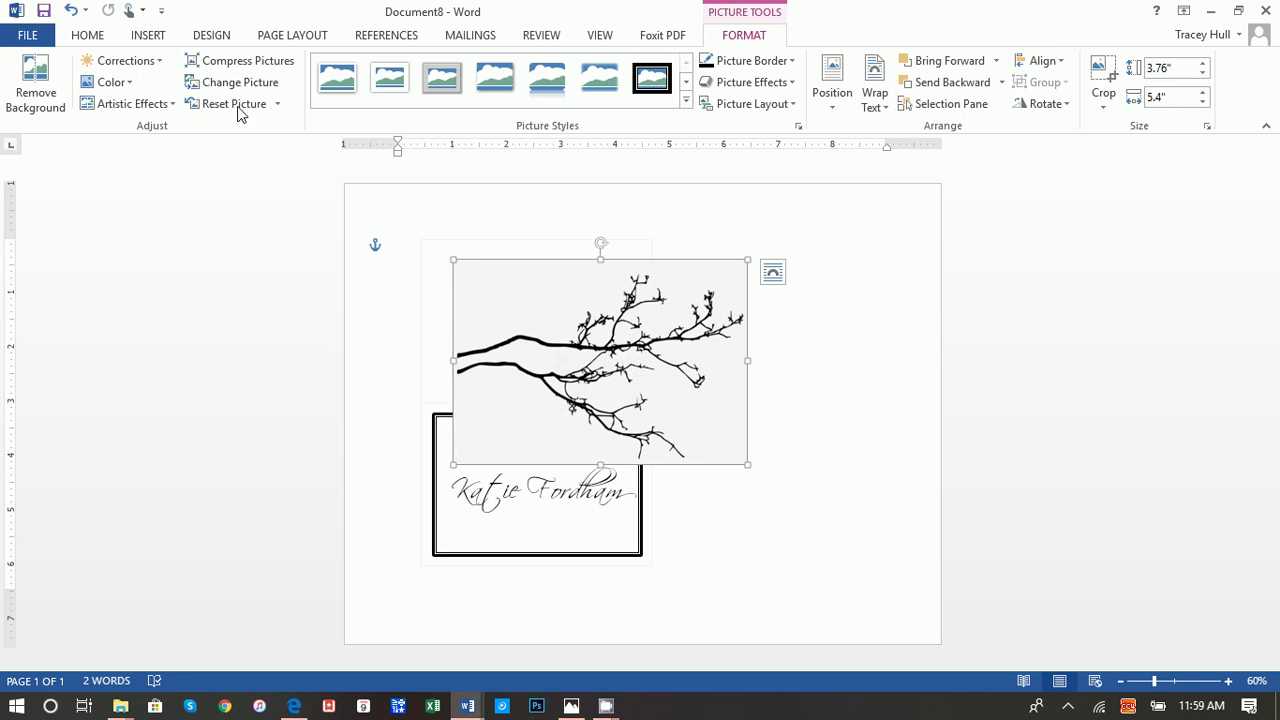
Remove the branch picture's white background across the whole image and keep the changes
{"action": "left_click", "coordinate": [57, 101]}
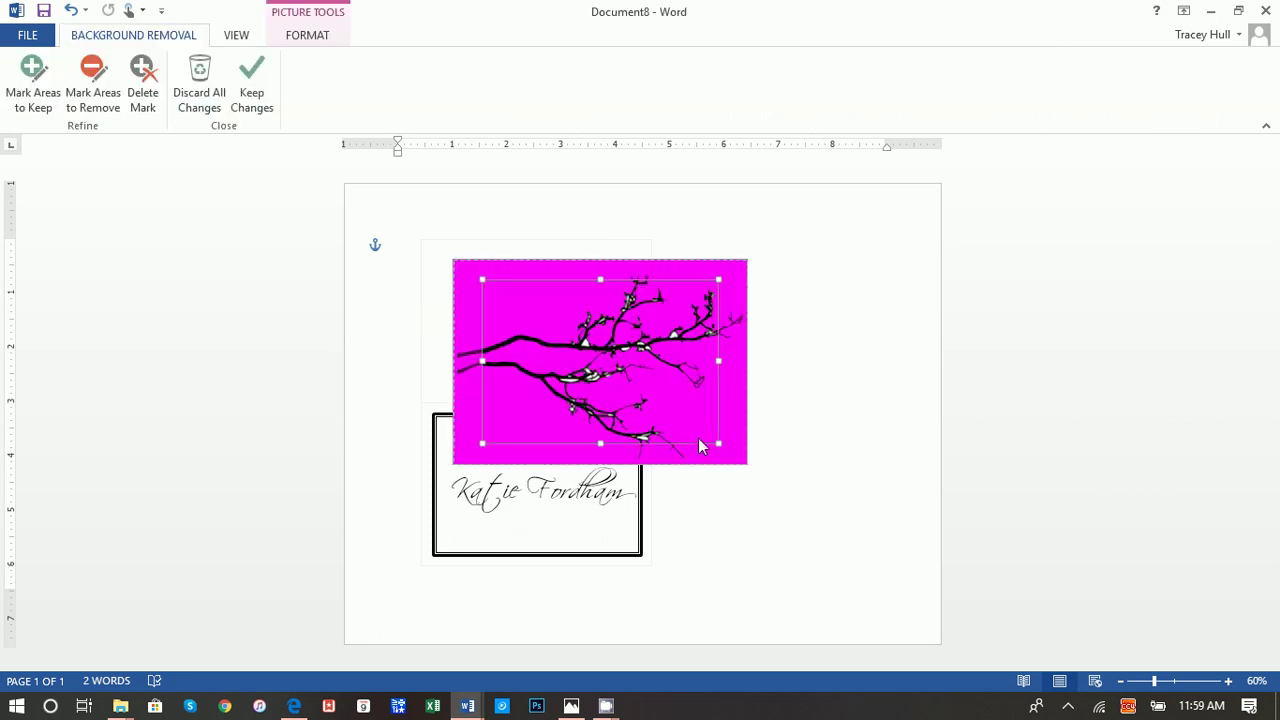
{"action": "left_click_drag", "start_coordinate": [717, 443], "coordinate": [748, 466]}
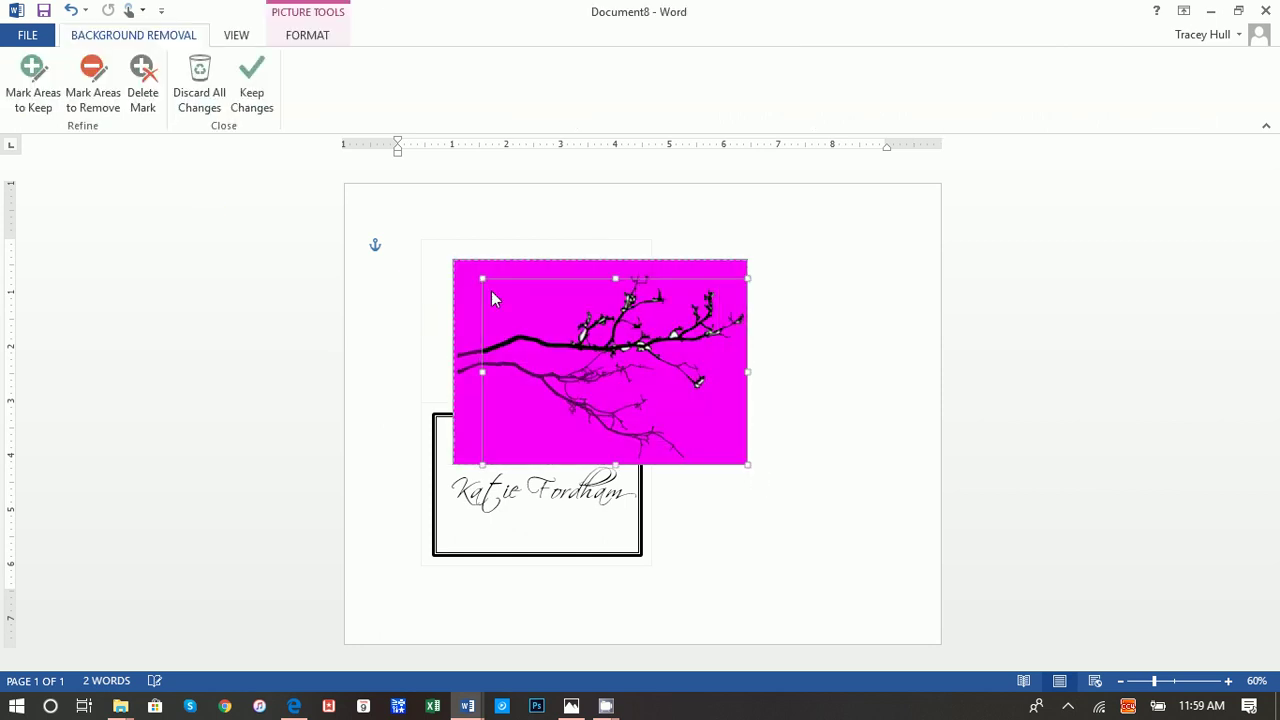
{"action": "left_click_drag", "start_coordinate": [483, 279], "coordinate": [447, 253]}
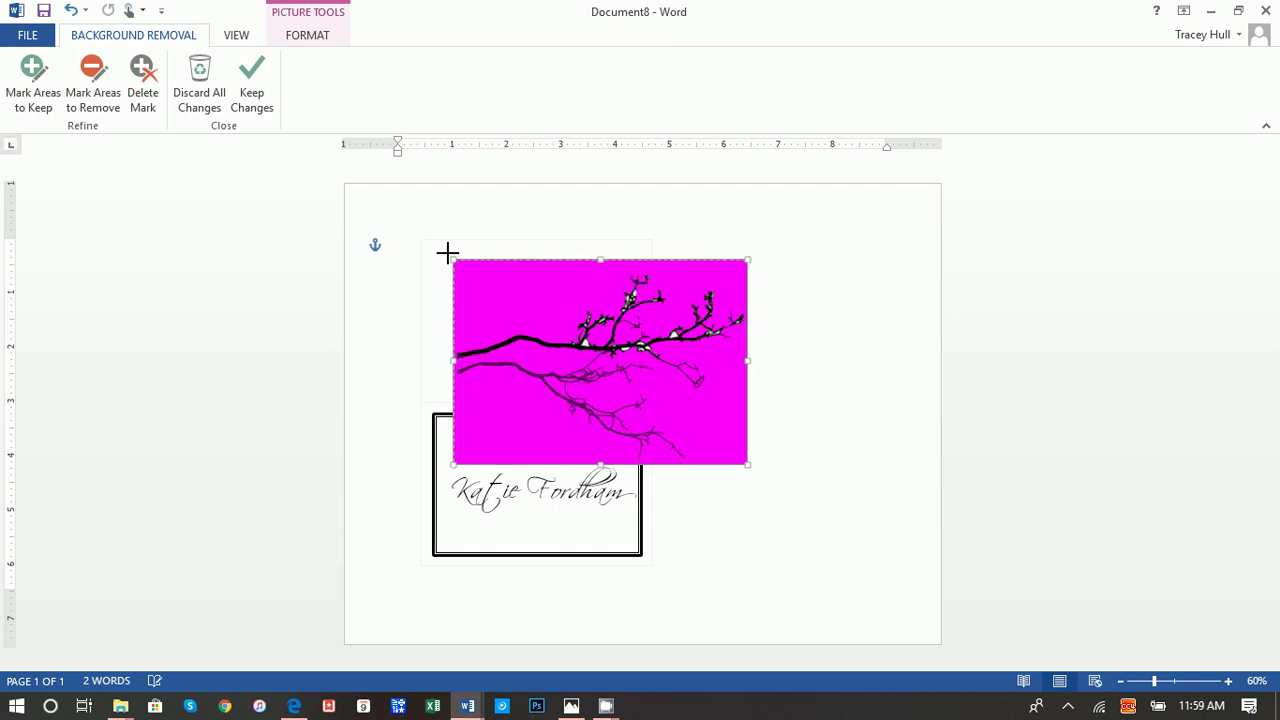
{"action": "left_click", "coordinate": [253, 88]}
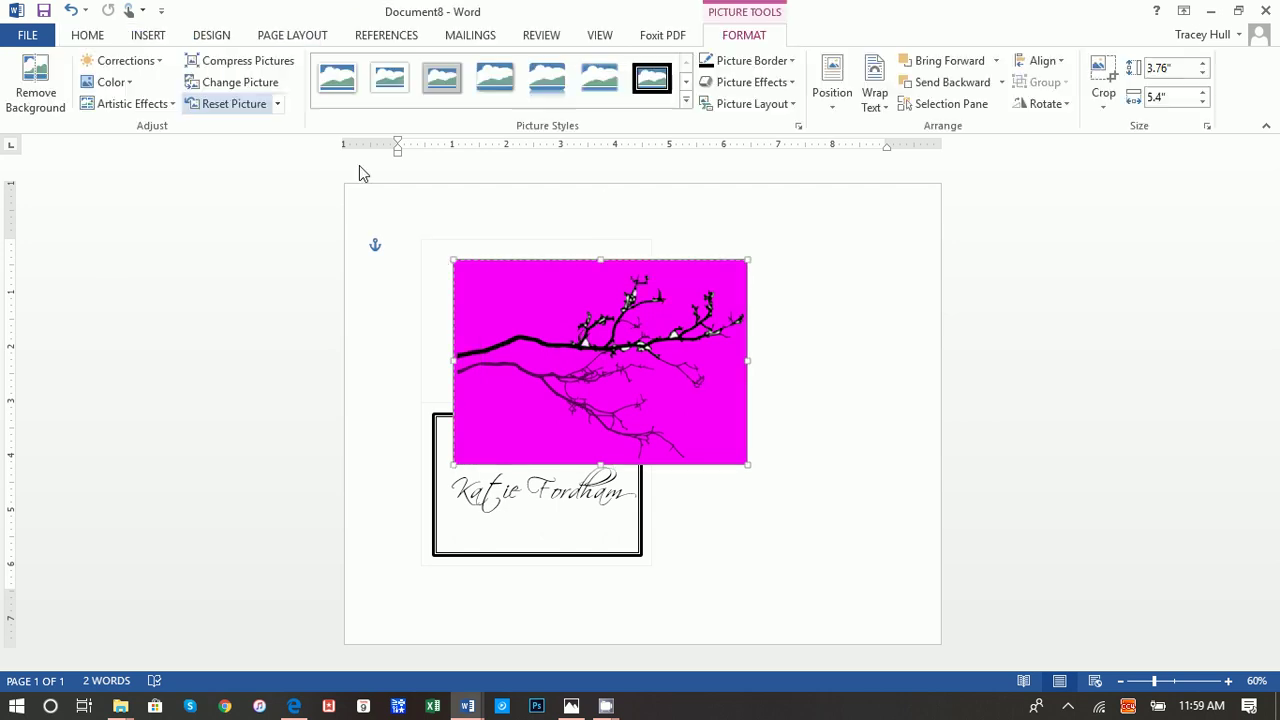
Resize the branch to 2.29" by 3.29" and position it above the name inside the box
{"action": "left_click_drag", "start_coordinate": [596, 380], "coordinate": [574, 440]}
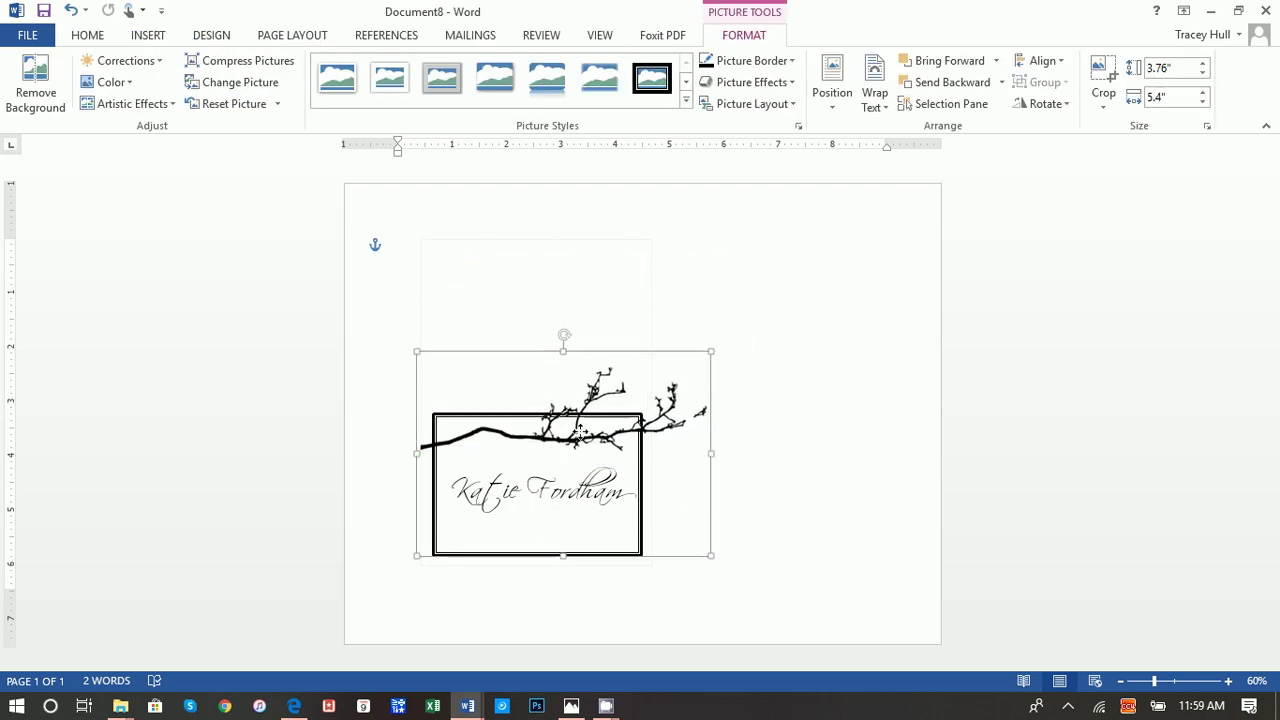
{"action": "left_click_drag", "start_coordinate": [708, 555], "coordinate": [586, 464]}
{"action": "left_click_drag", "start_coordinate": [504, 405], "coordinate": [519, 458]}
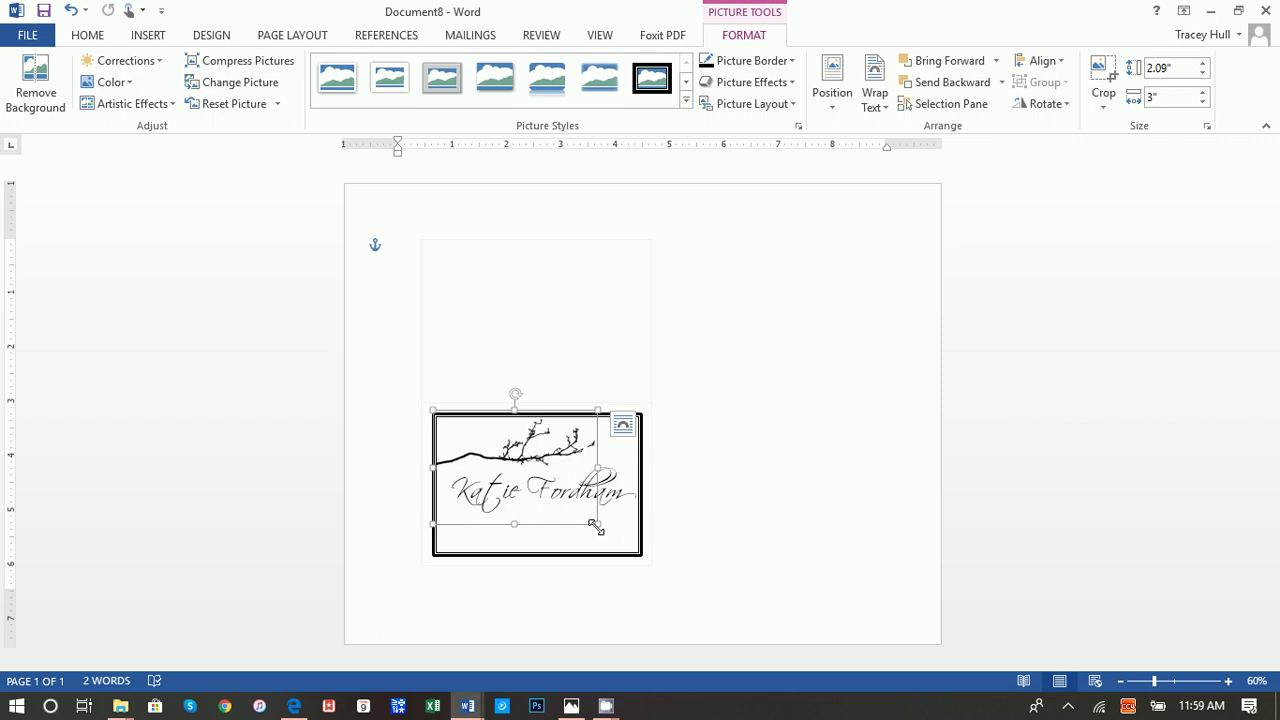
{"action": "left_click_drag", "start_coordinate": [596, 527], "coordinate": [611, 531]}
{"action": "left_click", "coordinate": [740, 520]}
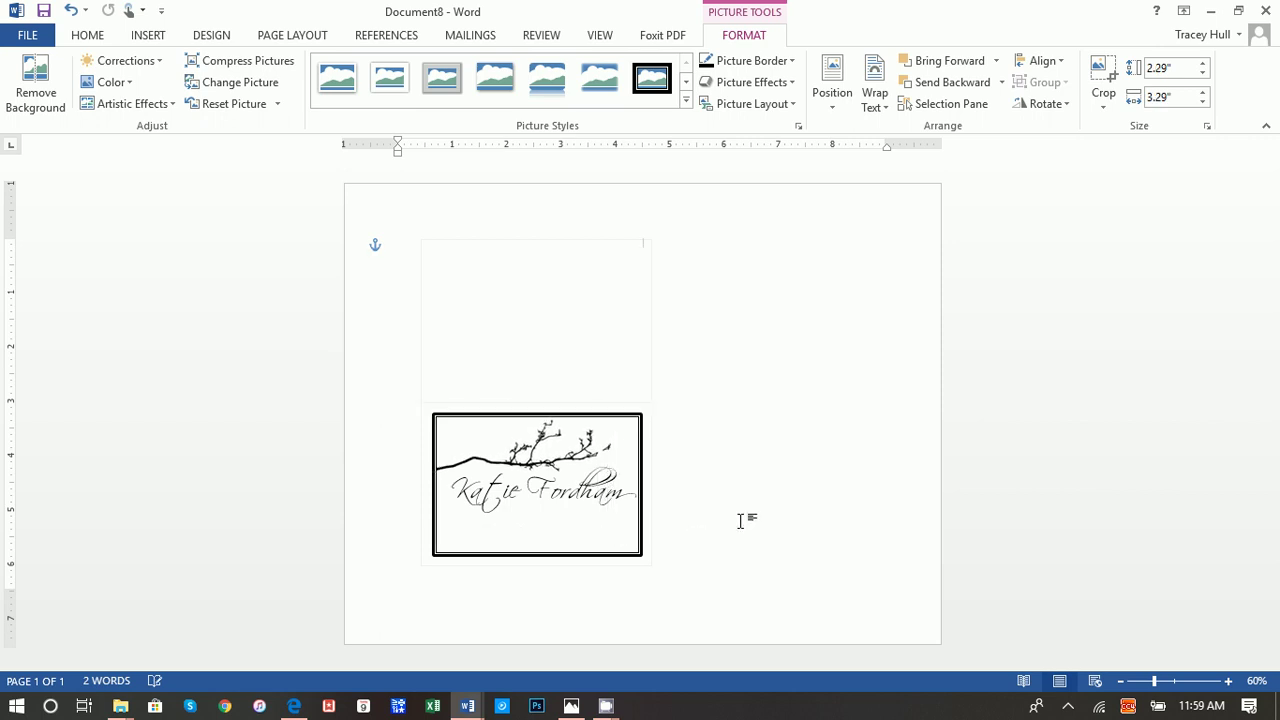
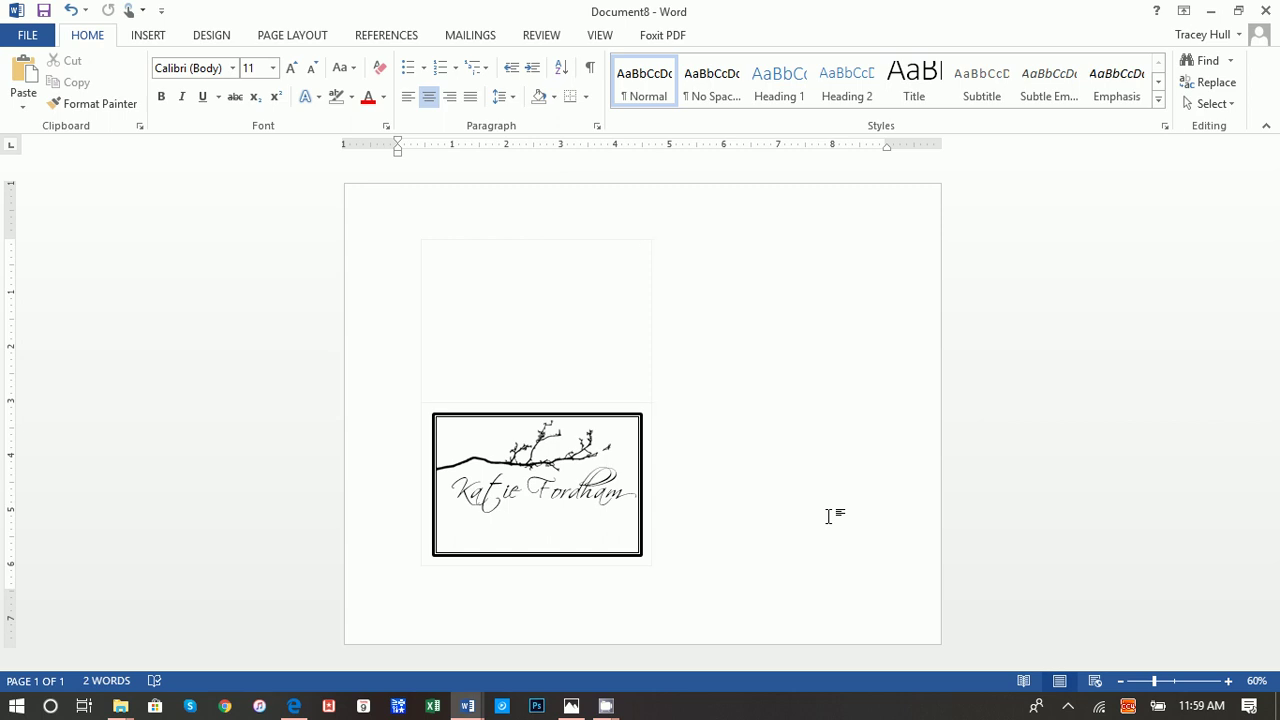
Check the reference photo of finished cards, then select the tree-branch card's frame shape
{"action": "left_click", "coordinate": [571, 706]}
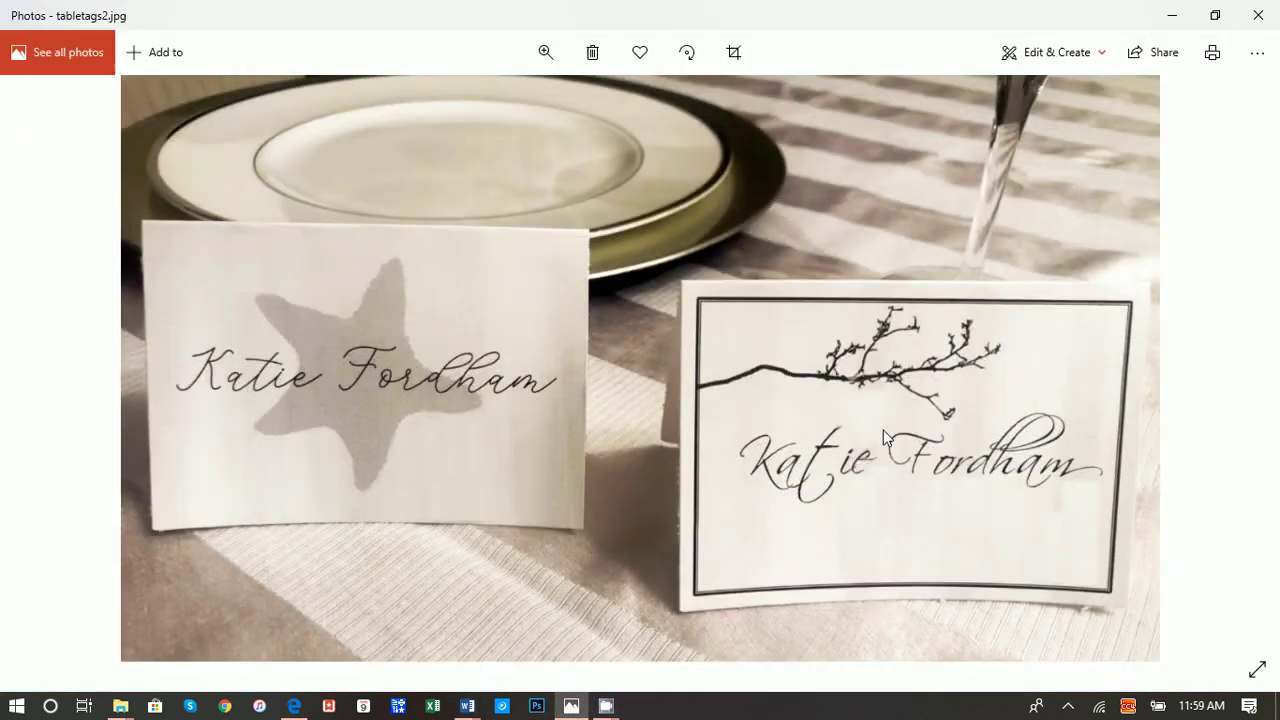
{"action": "left_click", "coordinate": [1172, 15]}
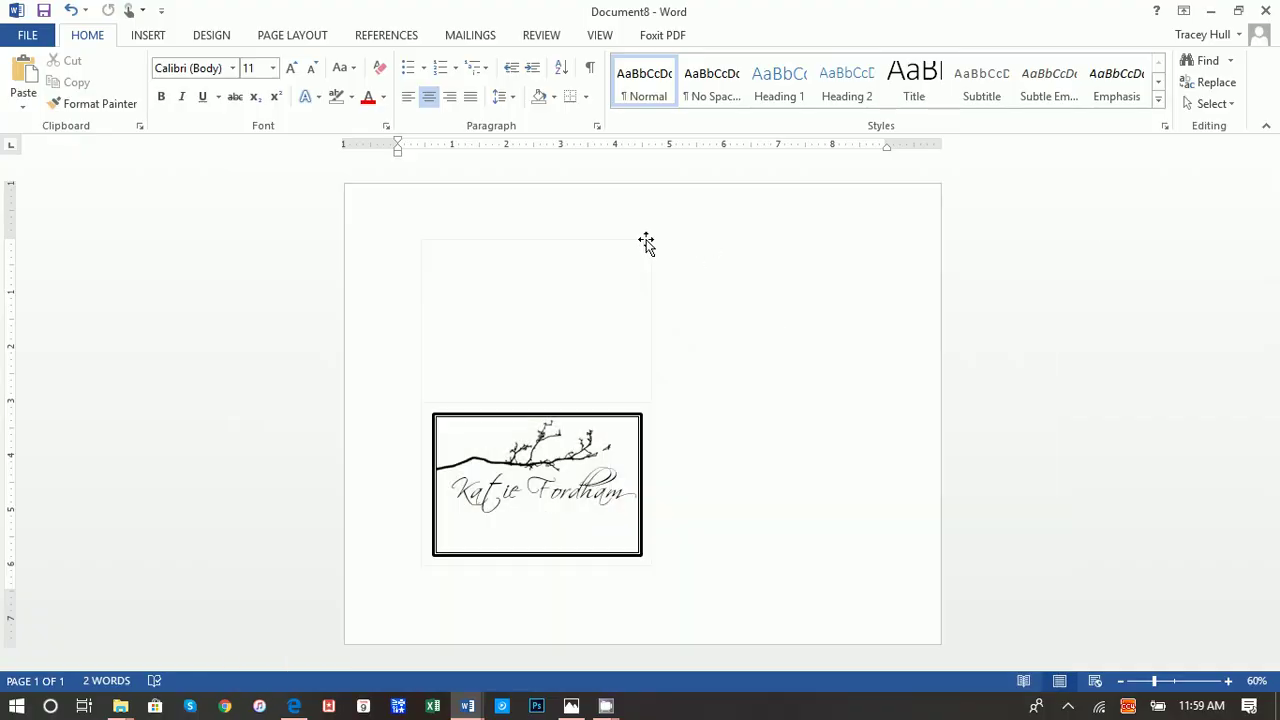
{"action": "left_click", "coordinate": [646, 243]}
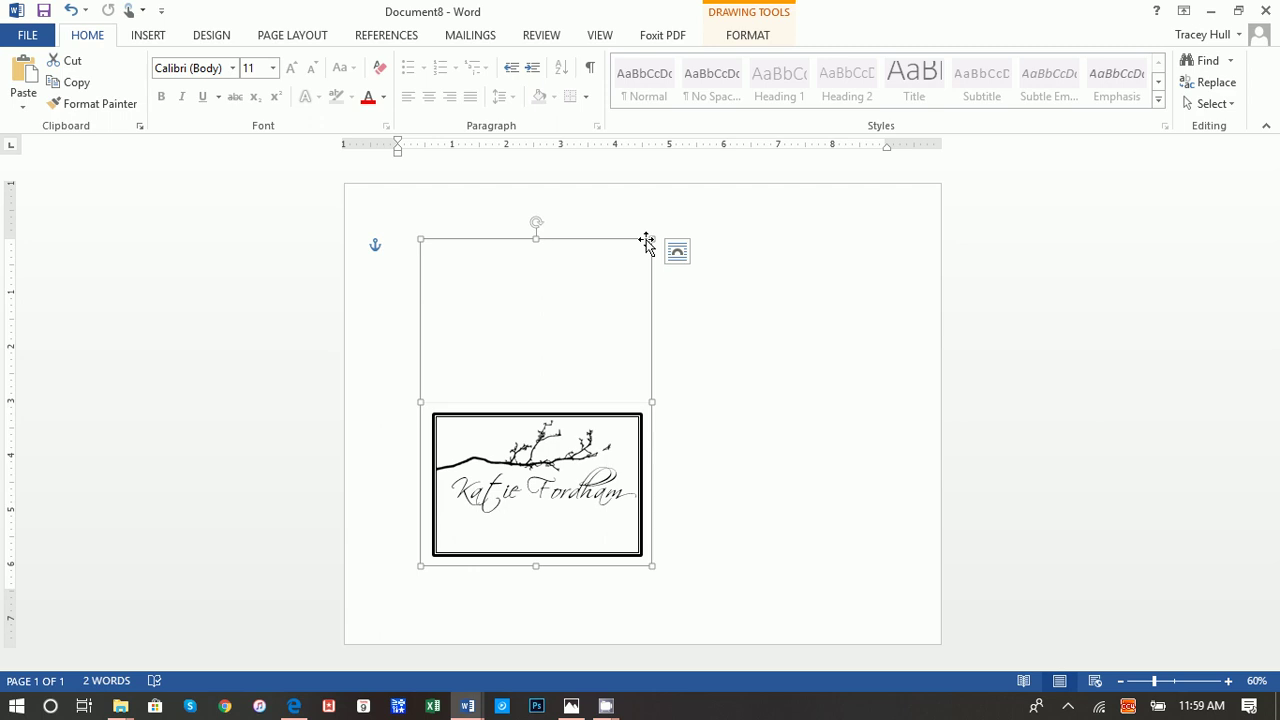
{"action": "left_click", "coordinate": [593, 402]}
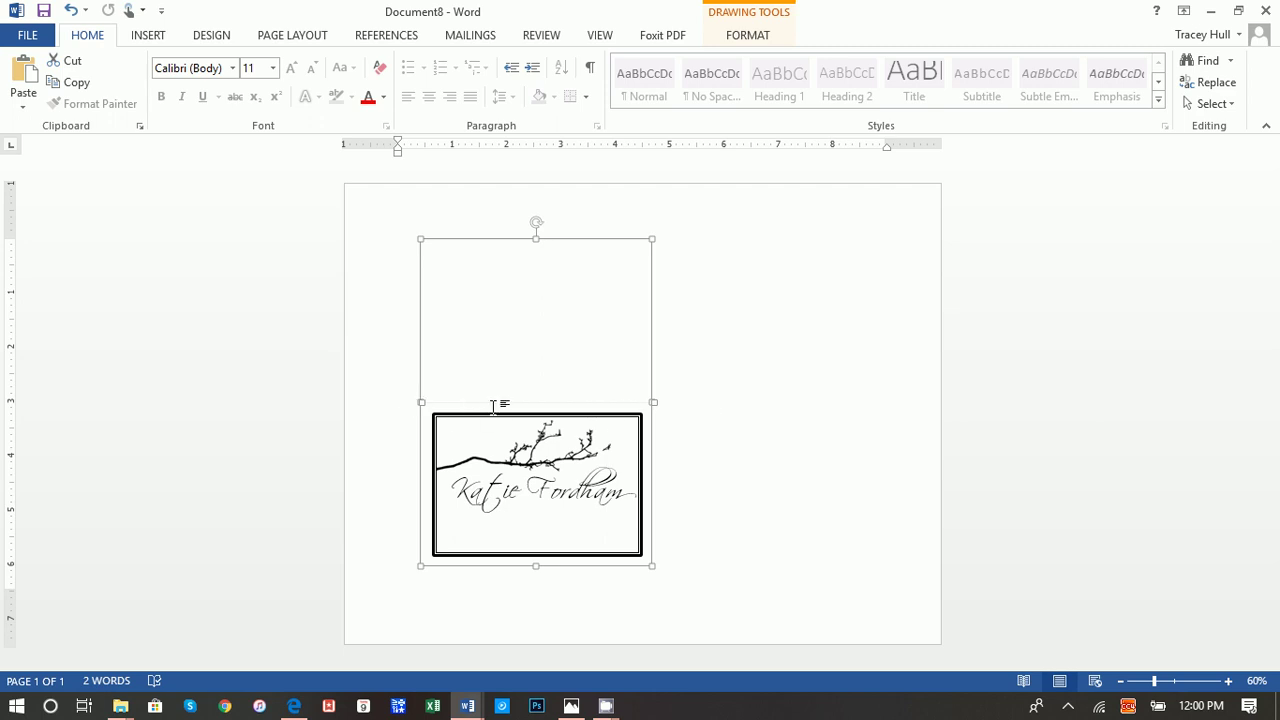
{"action": "left_click", "coordinate": [644, 404]}
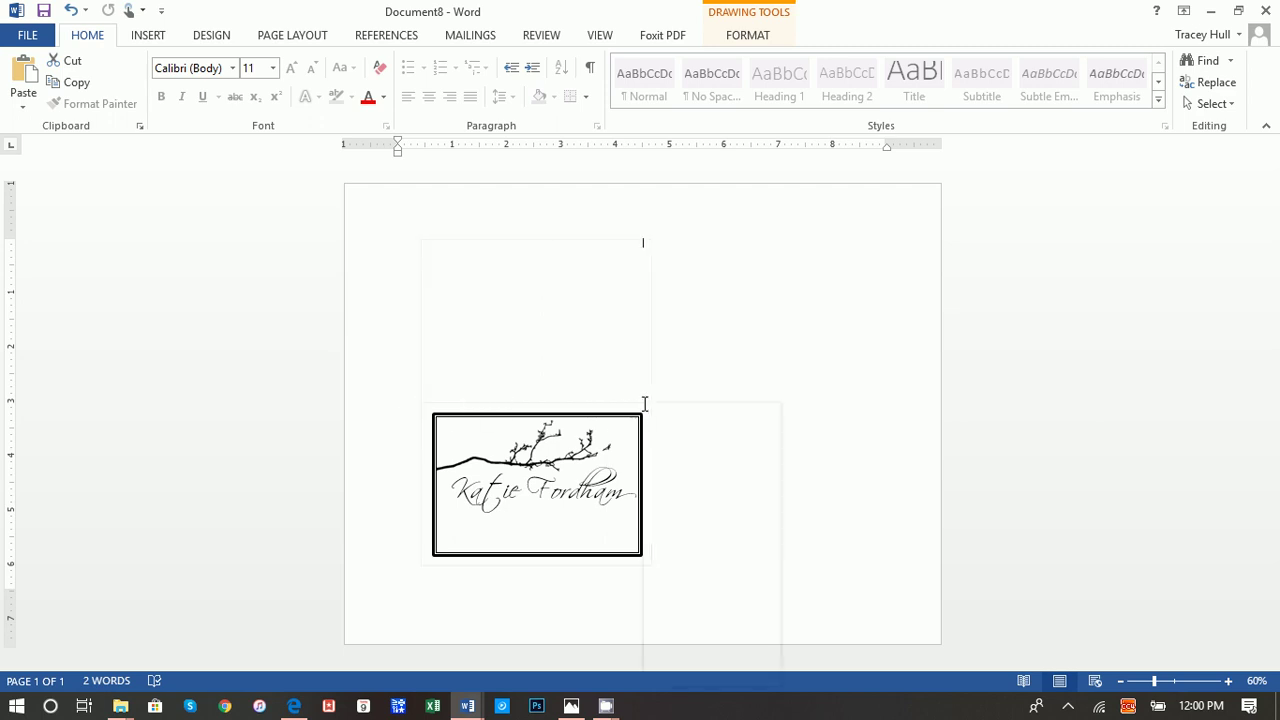
{"action": "right_click", "coordinate": [644, 404]}
{"action": "right_click", "coordinate": [626, 243]}
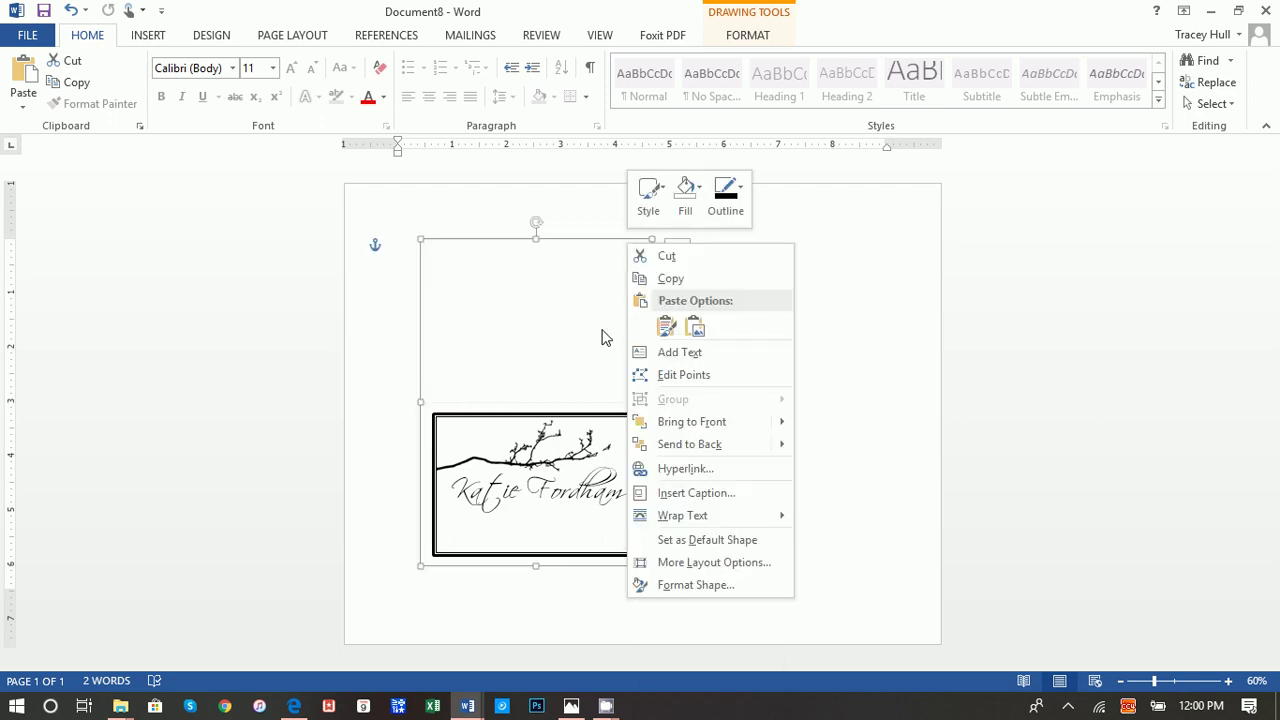
{"action": "left_click", "coordinate": [541, 405]}
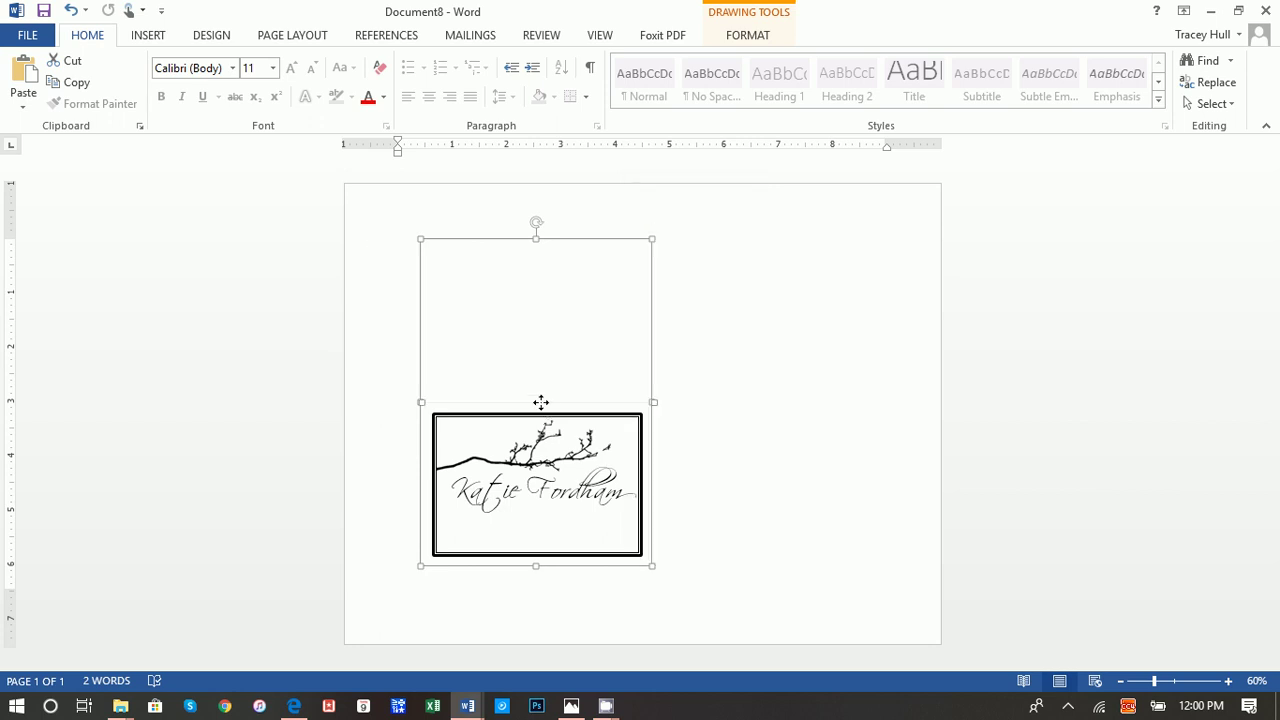
Copy and paste the card frame, then move the copy into the right column beside the first card
{"action": "right_click", "coordinate": [541, 405]}
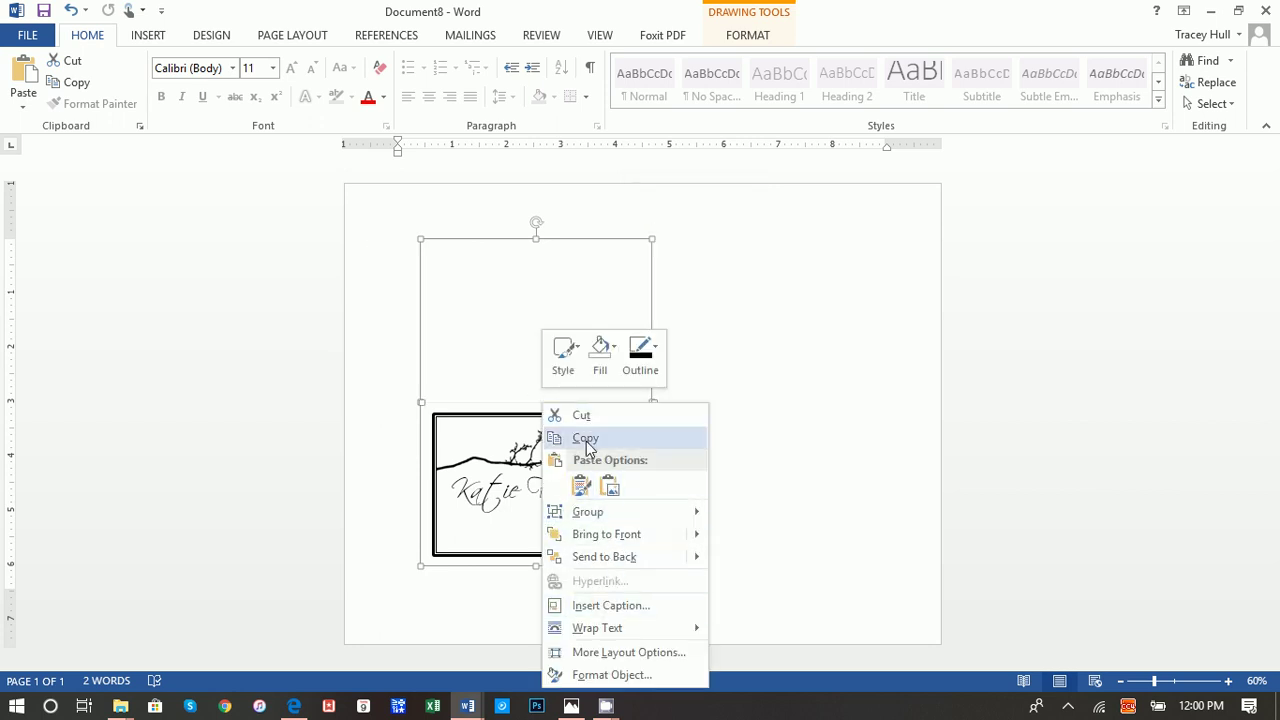
{"action": "left_click", "coordinate": [588, 442]}
{"action": "left_click", "coordinate": [742, 360]}
{"action": "right_click", "coordinate": [745, 358]}
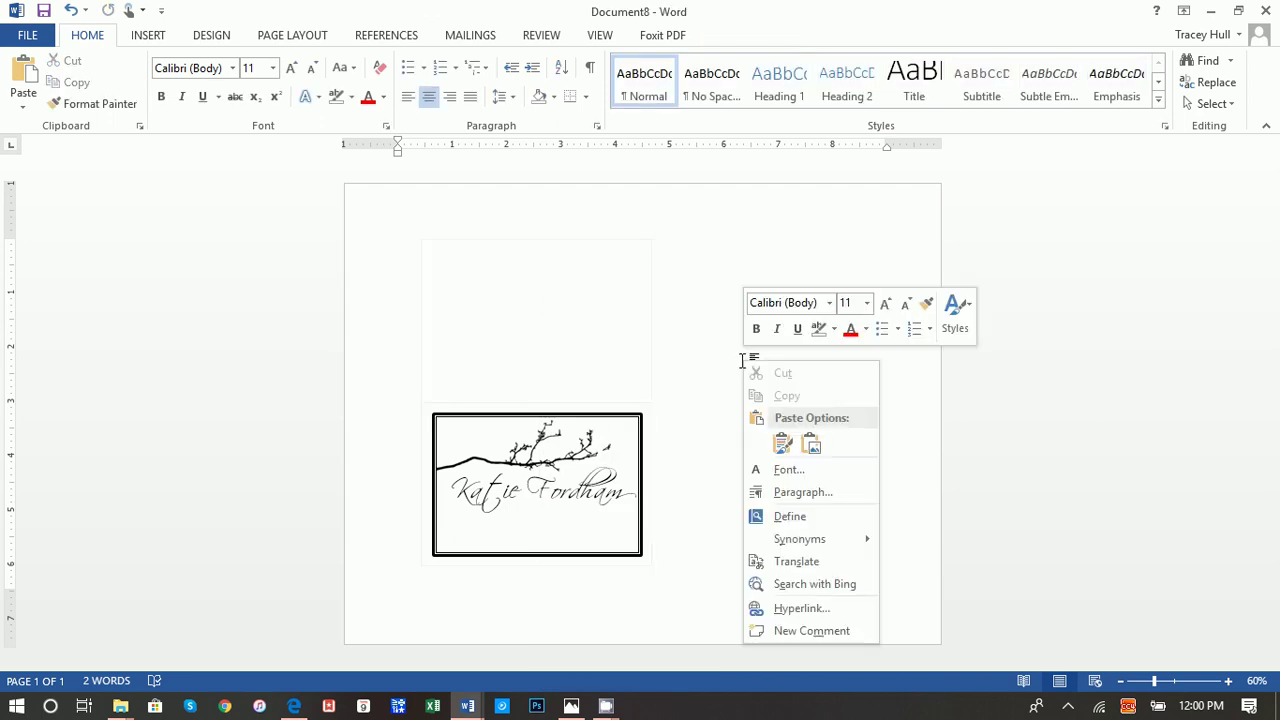
{"action": "left_click", "coordinate": [780, 443]}
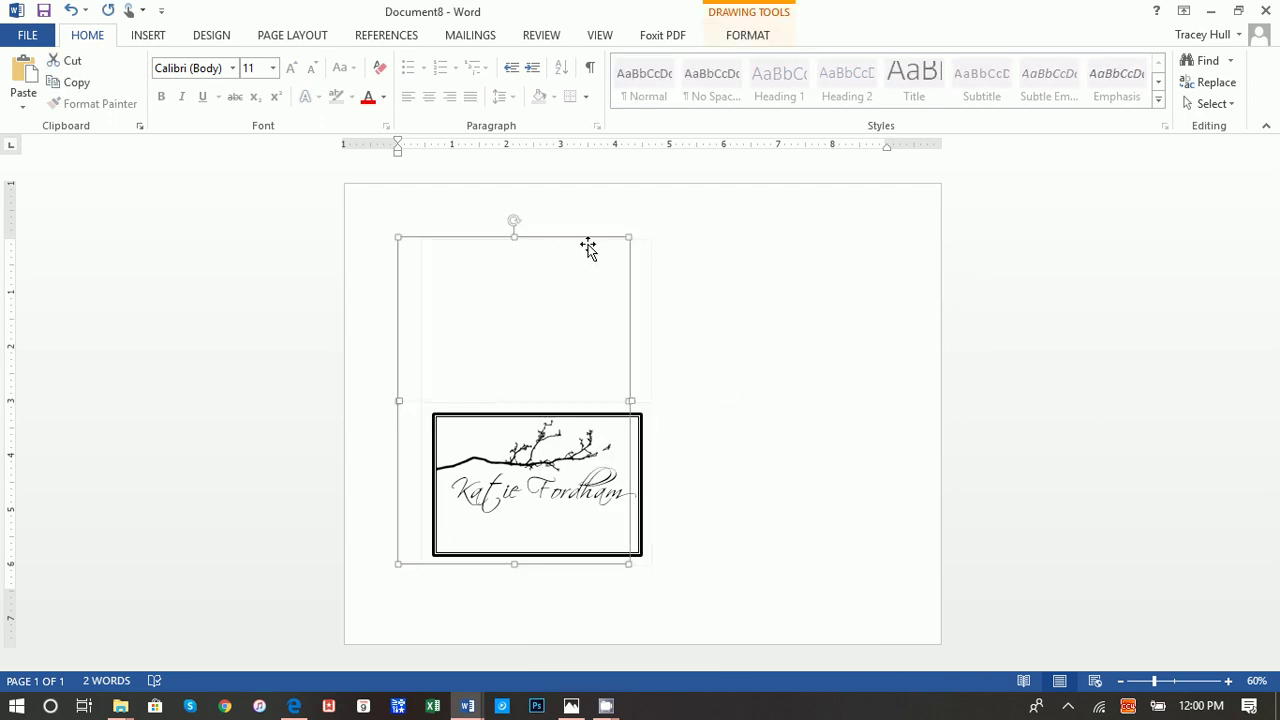
{"action": "left_click_drag", "start_coordinate": [589, 249], "coordinate": [843, 229]}
{"action": "key", "text": "Down"}
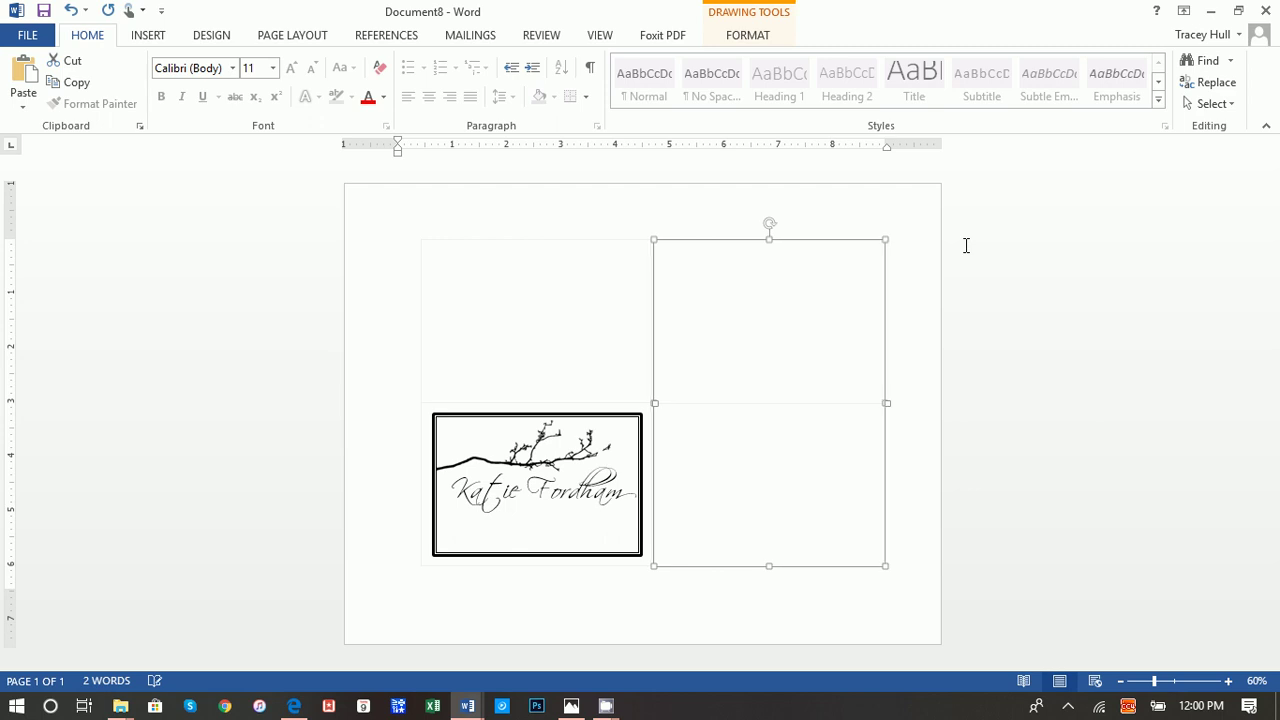
{"action": "key", "text": "Escape"}
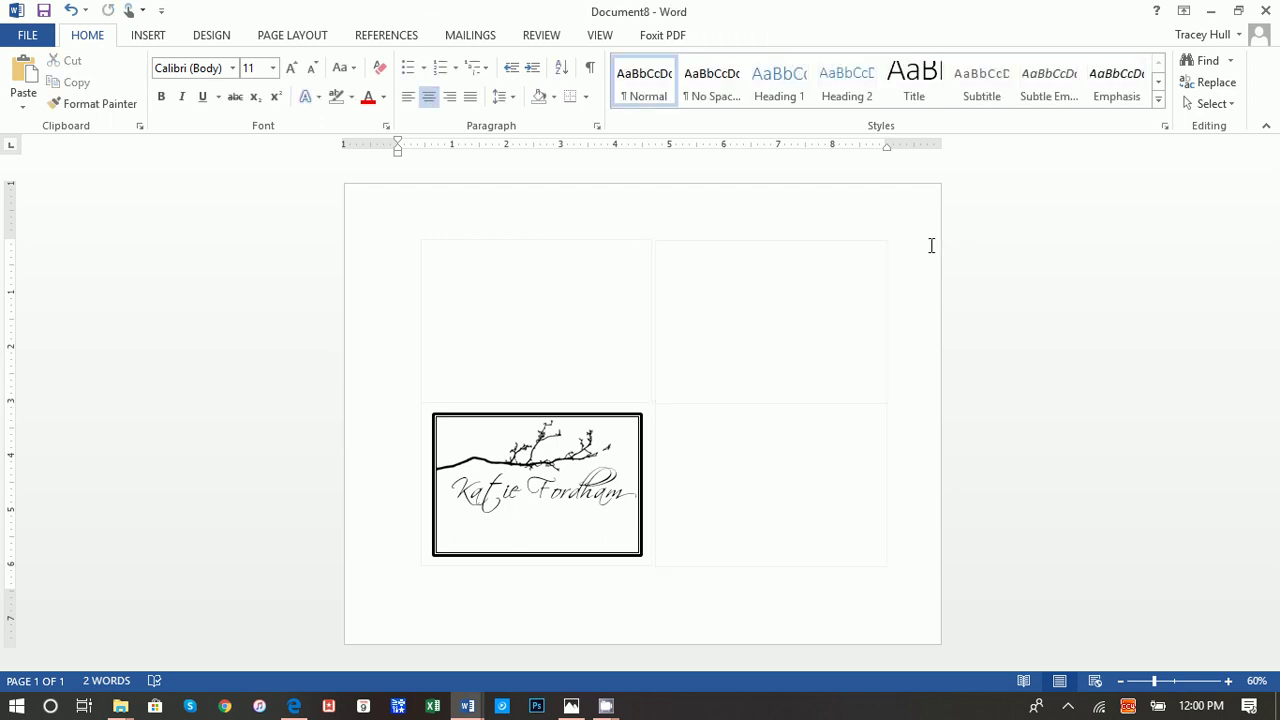
{"action": "left_click", "coordinate": [785, 248]}
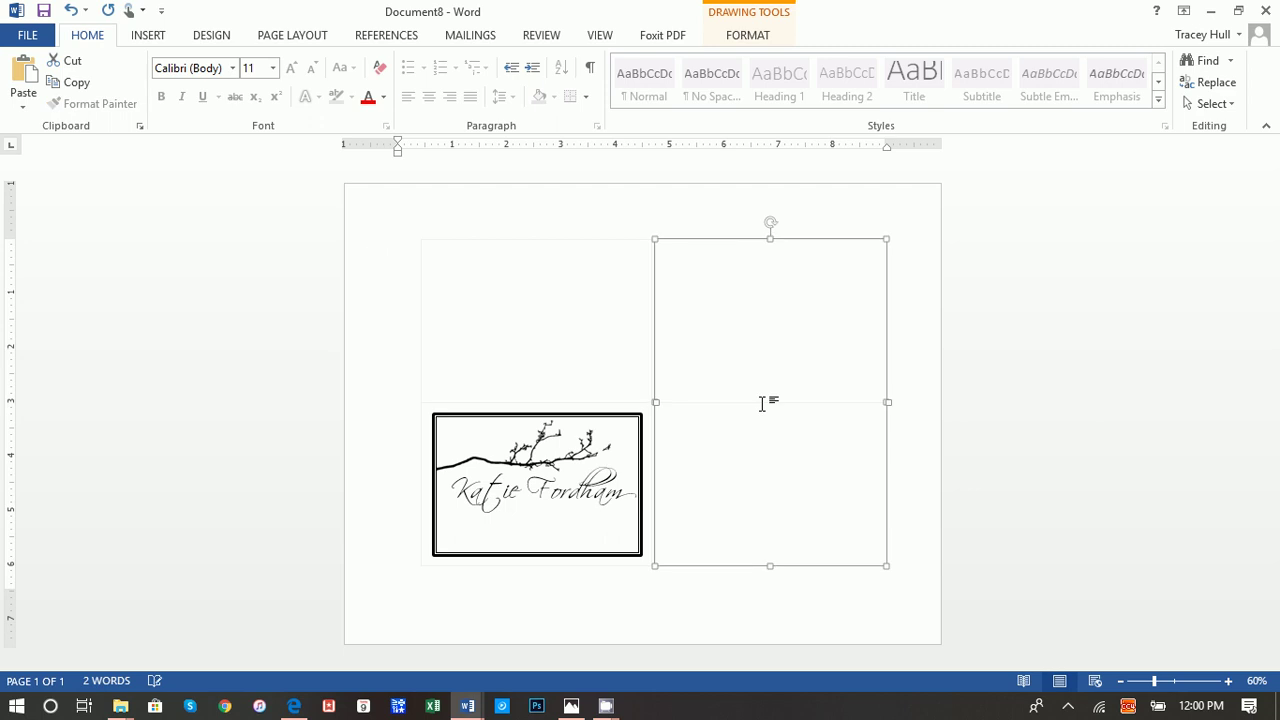
{"action": "key", "text": "Escape"}
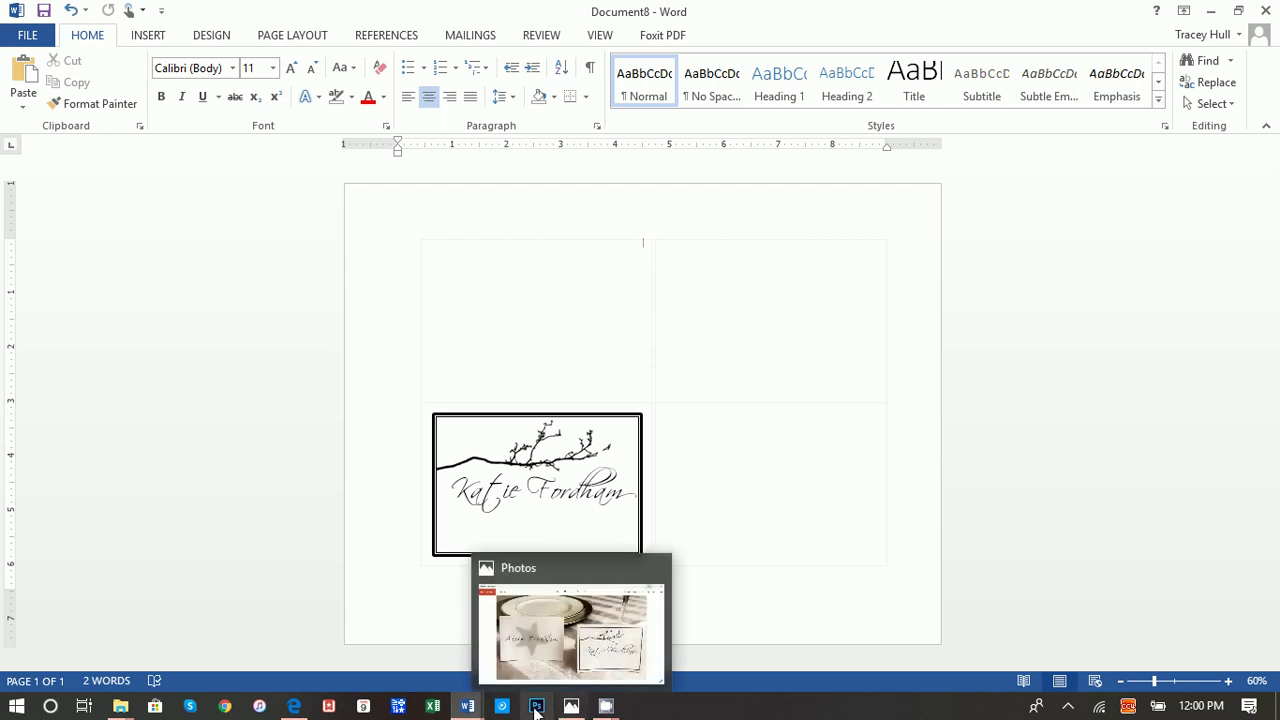
{"action": "left_click", "coordinate": [571, 706]}
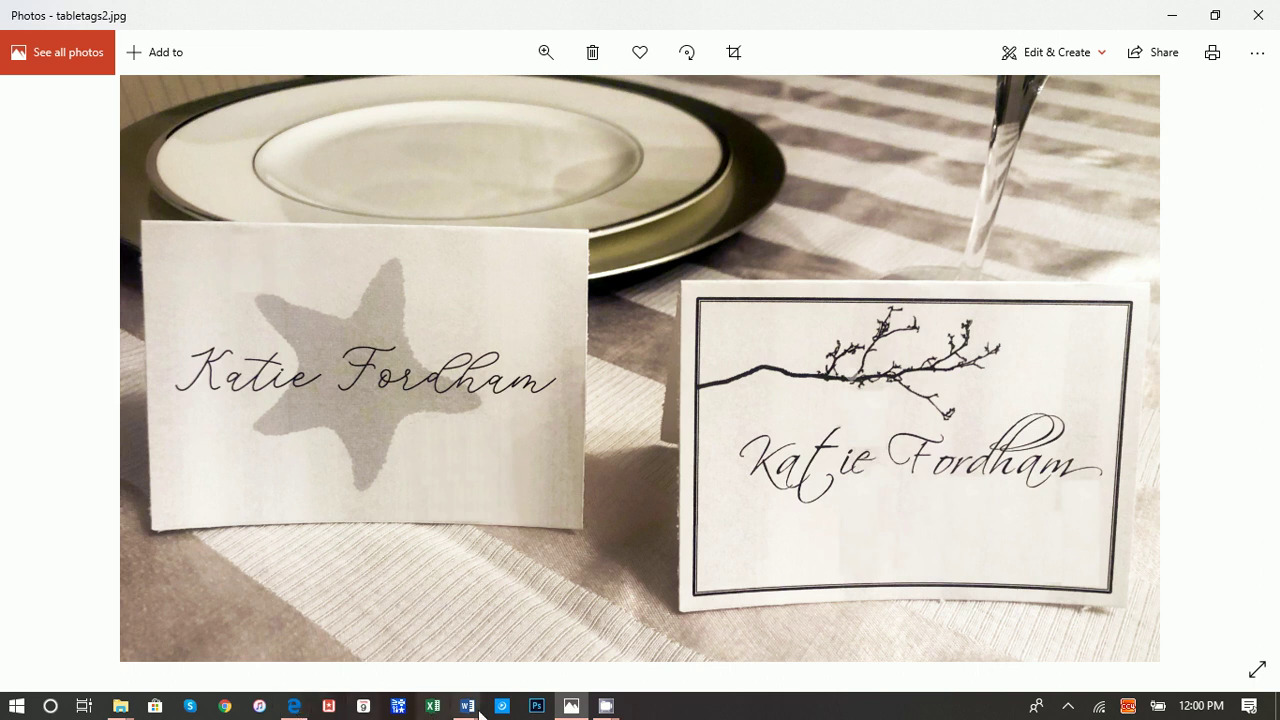
{"action": "mouse_move", "coordinate": [468, 706]}
{"action": "left_click", "coordinate": [557, 640]}
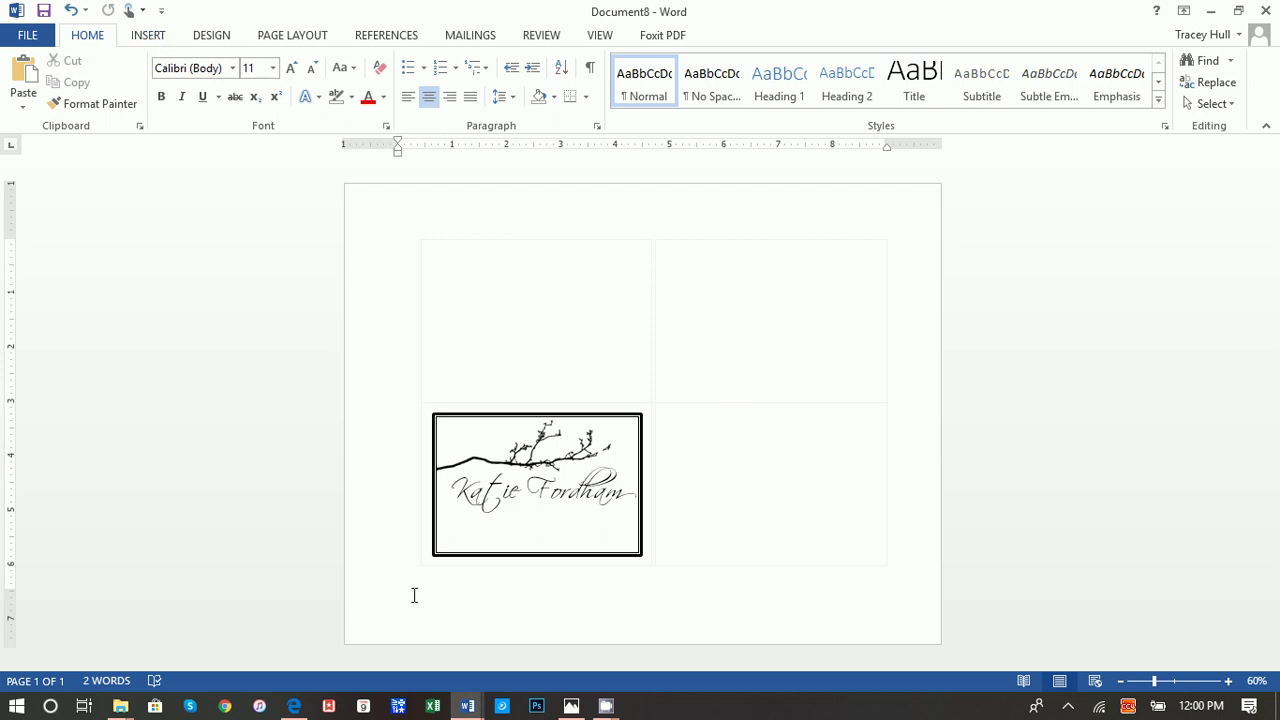
In the browser, go to Google and search for 'starfish clipart .png silhouette'
{"action": "left_click", "coordinate": [294, 706]}
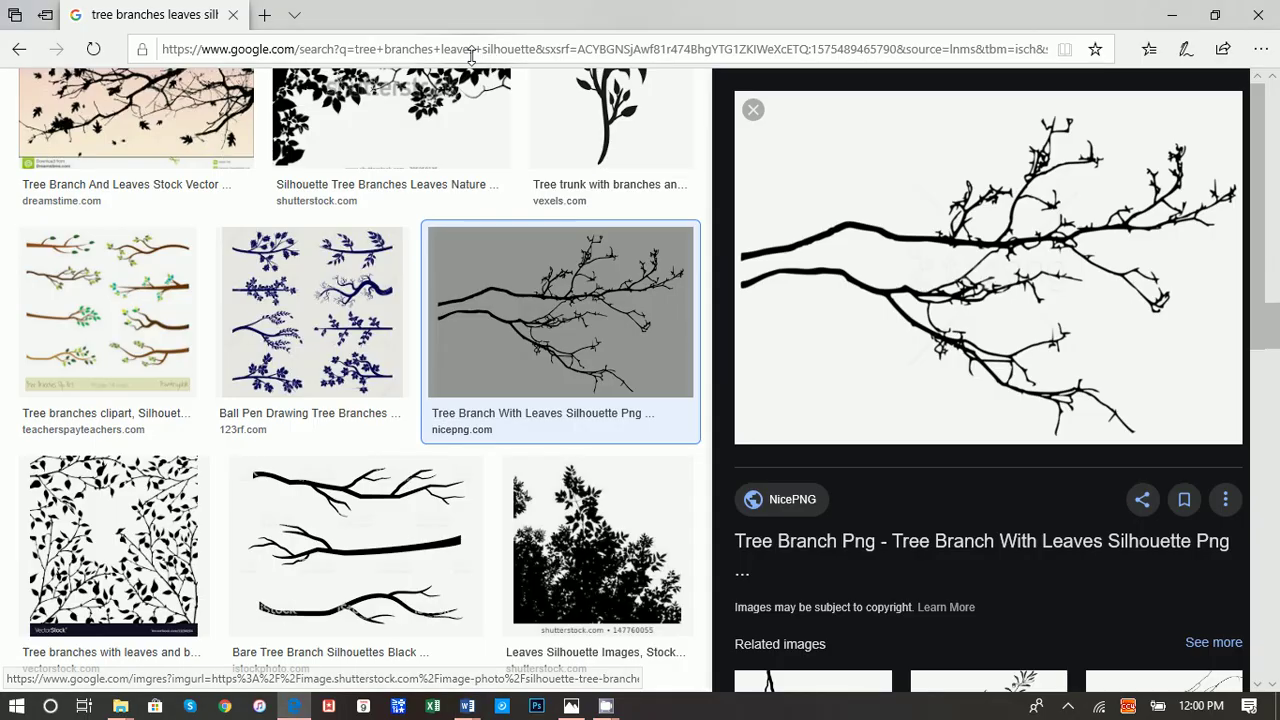
{"action": "left_click", "coordinate": [471, 50]}
{"action": "type", "text": "googl"}
{"action": "key", "text": "Return"}
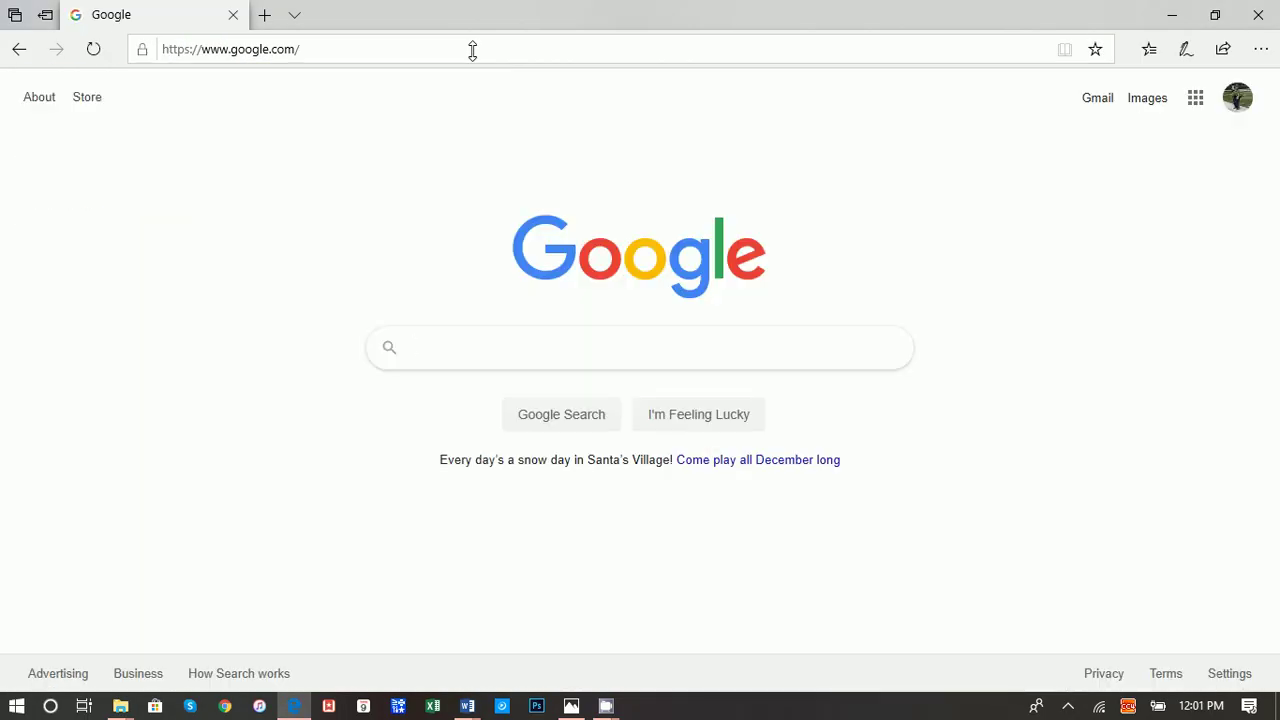
{"action": "type", "text": "s"}
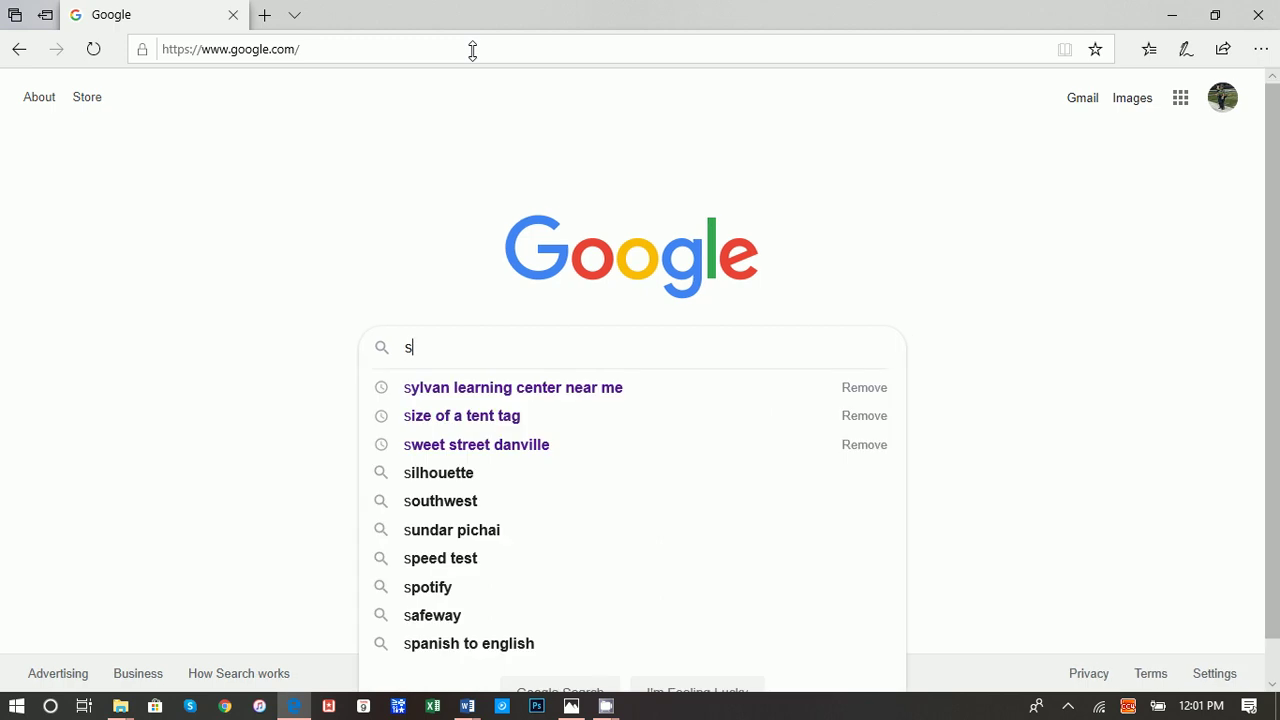
{"action": "type", "text": "tarfish clipart .png"}
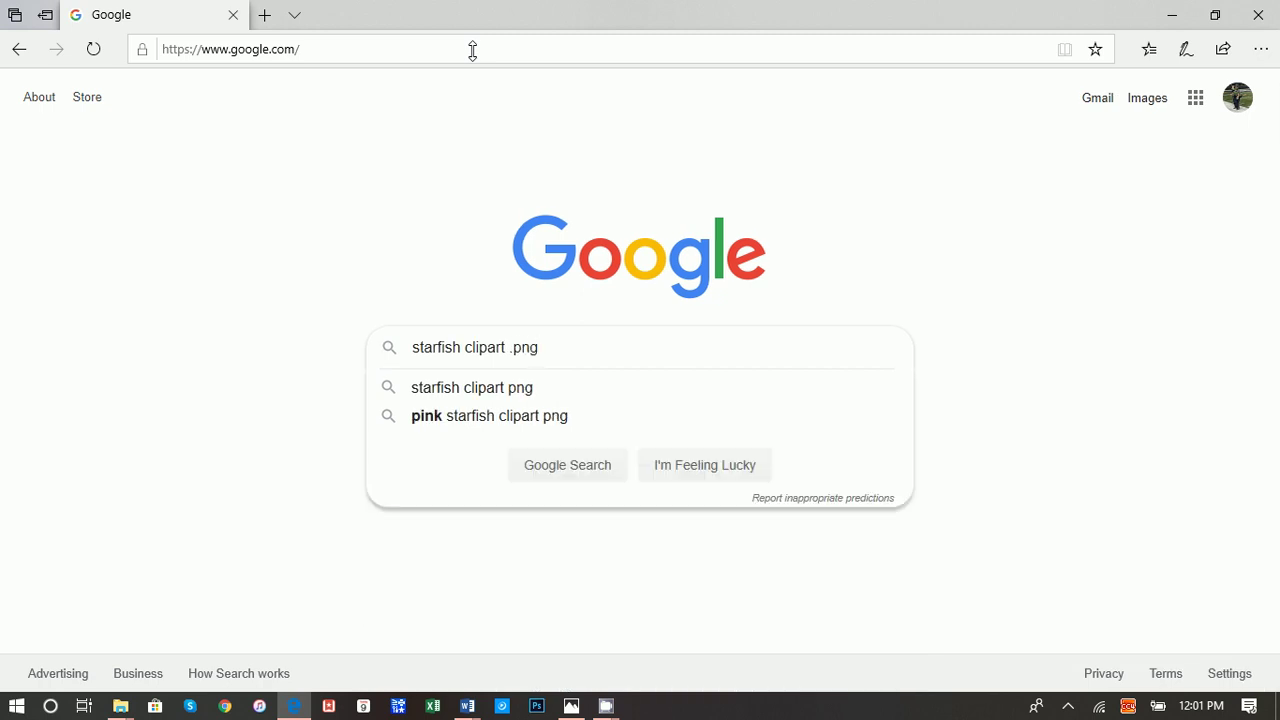
{"action": "type", "text": " silhouette"}
{"action": "key", "text": "Return"}
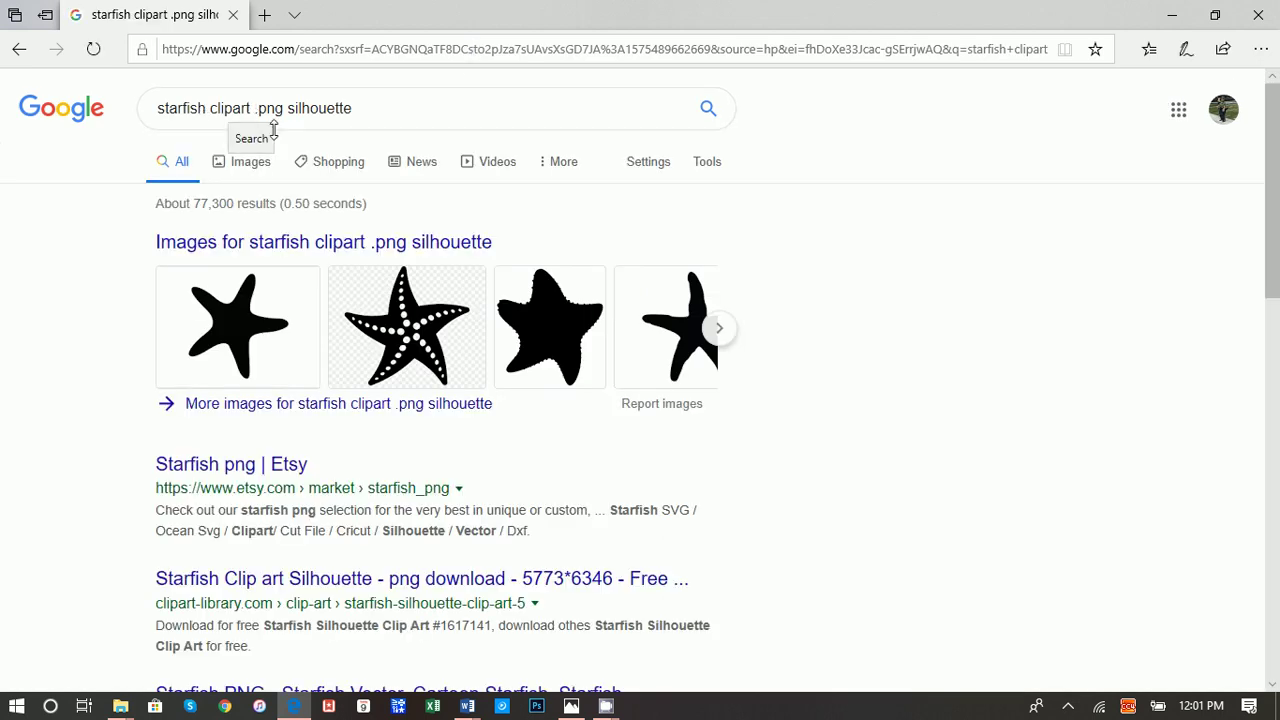
Show image results and open a large preview of a 512 × 512 plain dark starfish silhouette
{"action": "left_click", "coordinate": [250, 162]}
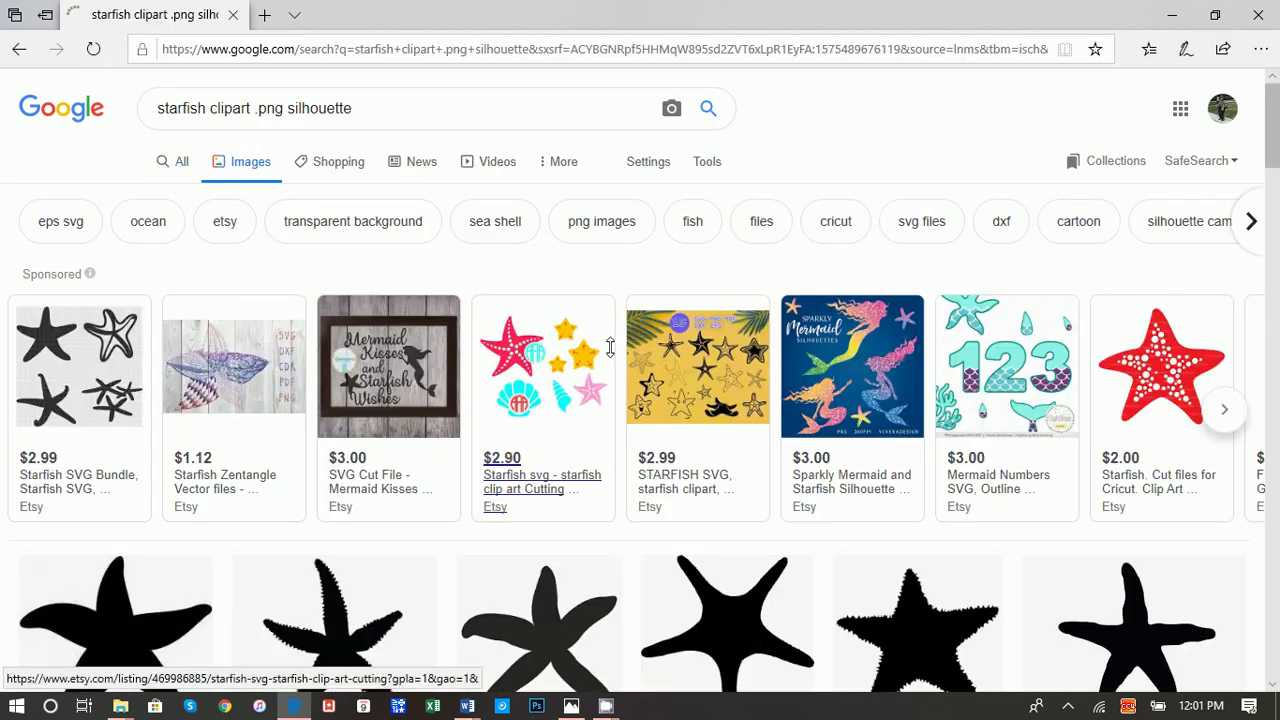
{"action": "scroll", "coordinate": [610, 347], "scroll_direction": "down", "scroll_amount": 3}
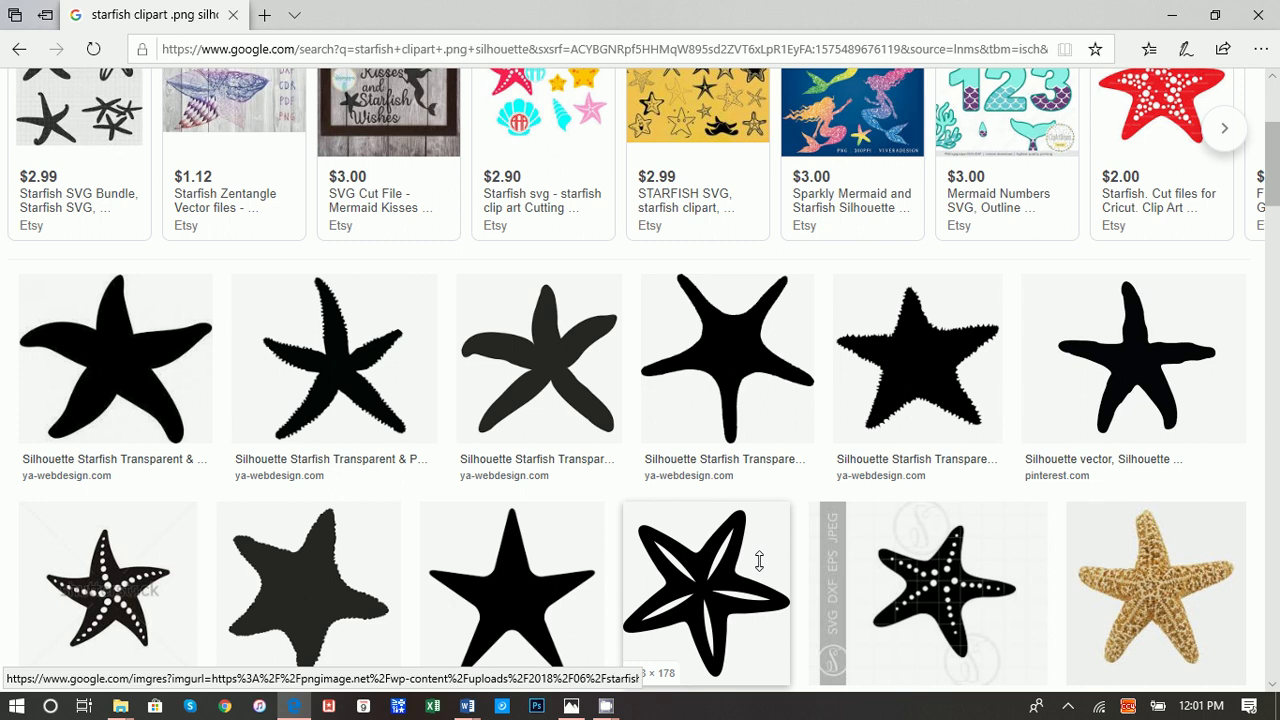
{"action": "scroll", "coordinate": [759, 561], "scroll_direction": "down", "scroll_amount": 2}
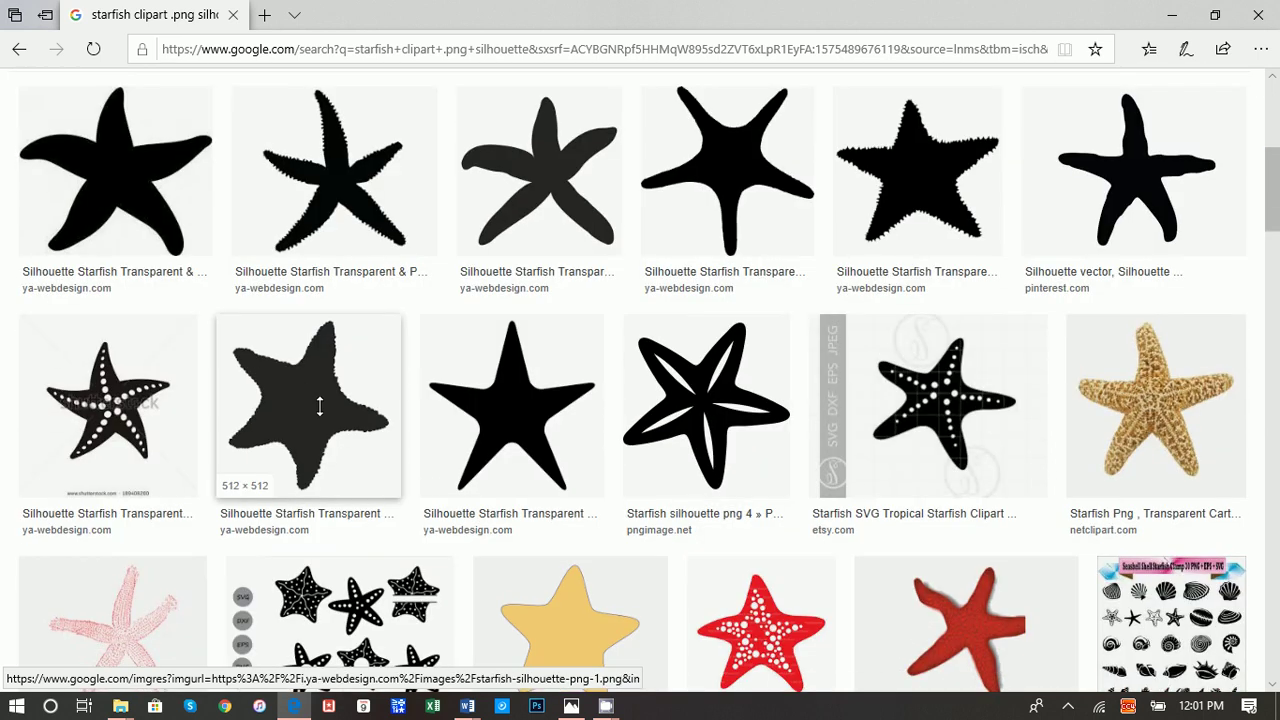
{"action": "left_click", "coordinate": [320, 405]}
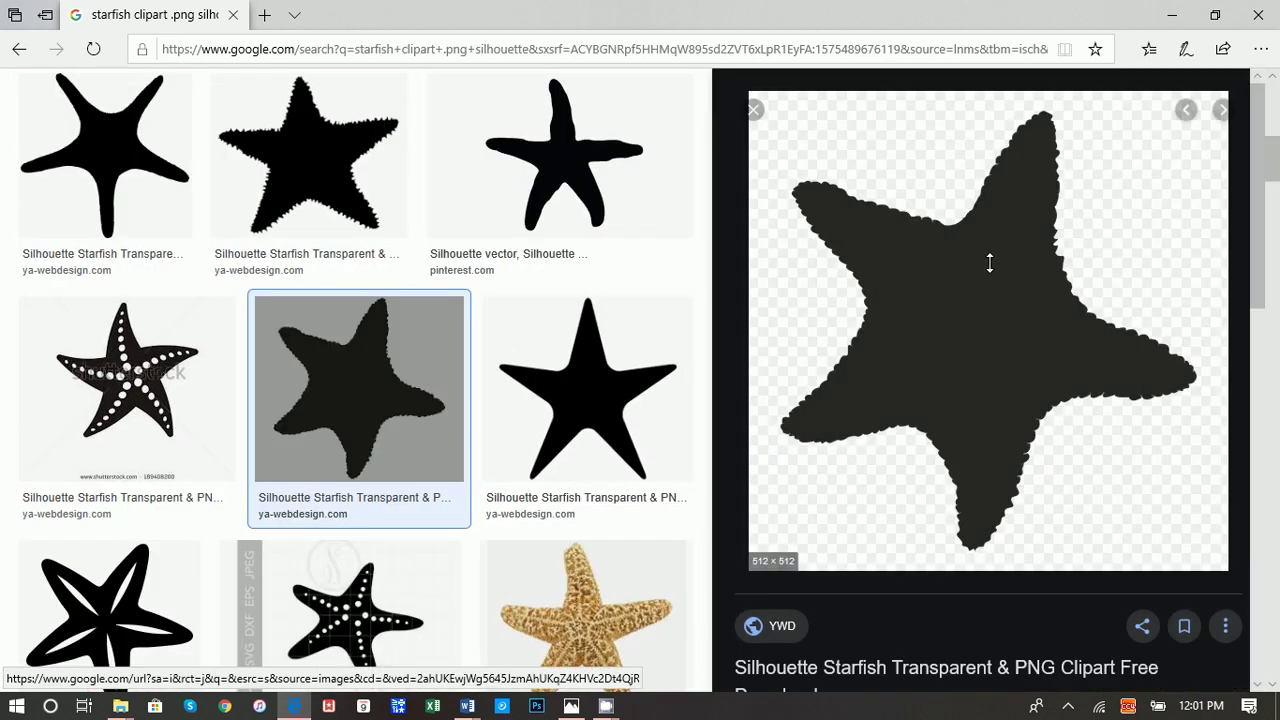
{"action": "right_click", "coordinate": [989, 263]}
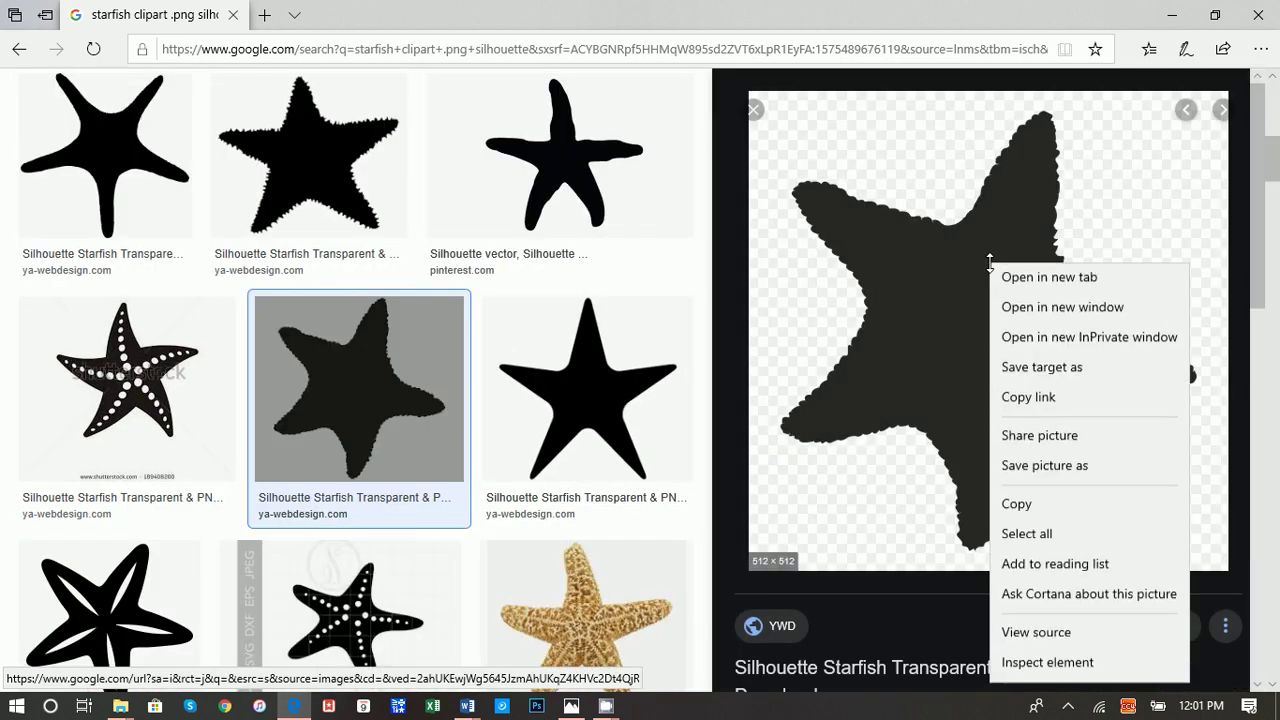
Save the starfish image as starfish-silhouette-png-1 in the wedding tent tags folder and return to Document8
{"action": "left_click", "coordinate": [1015, 468]}
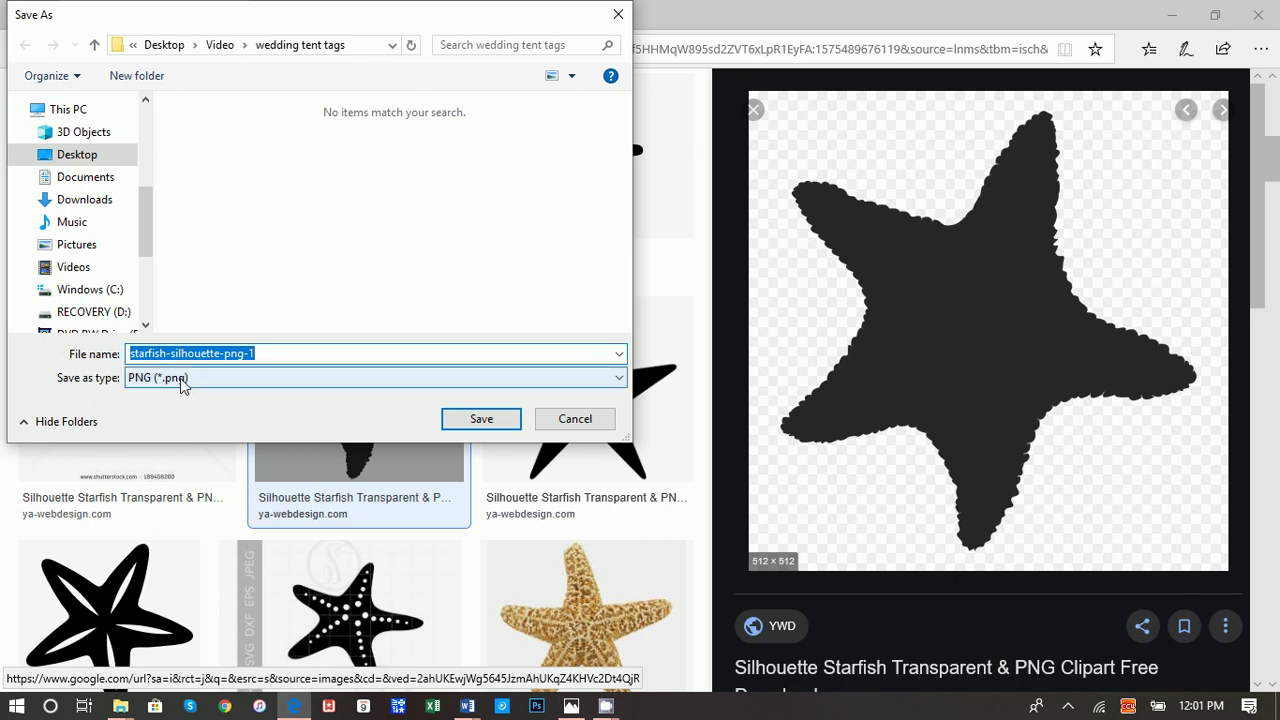
{"action": "left_click", "coordinate": [515, 423]}
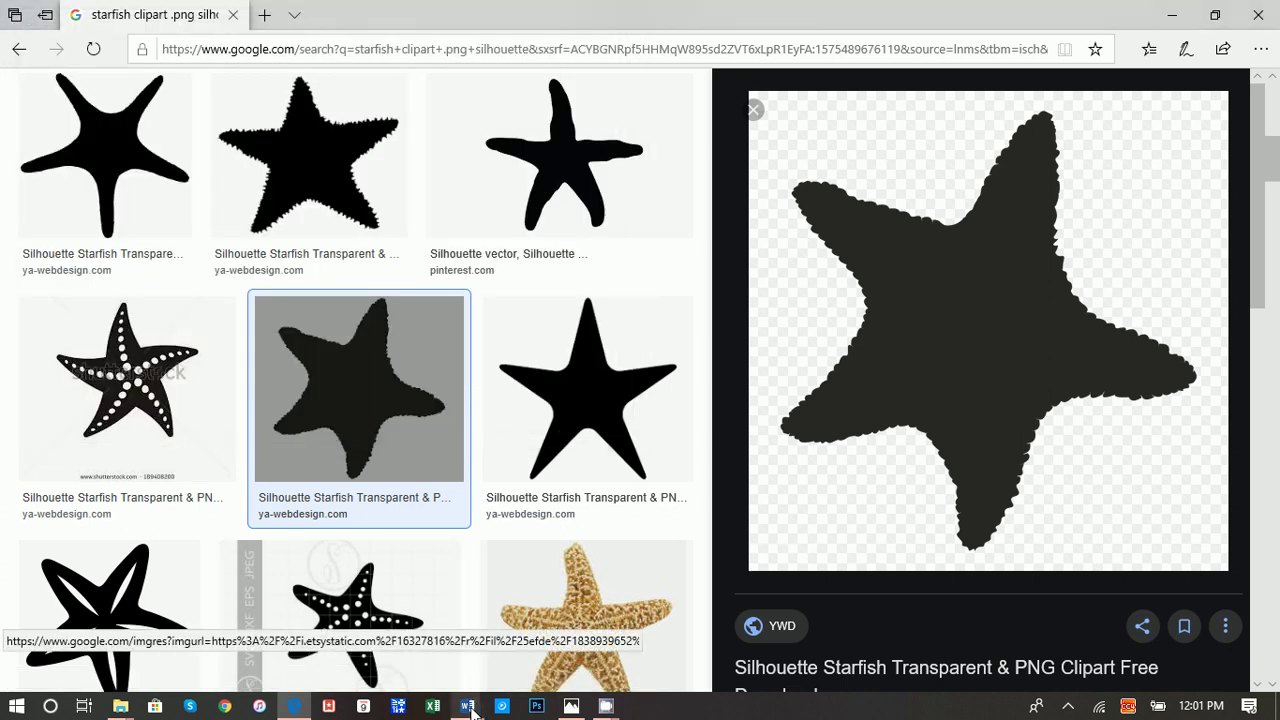
{"action": "mouse_move", "coordinate": [467, 706]}
{"action": "left_click", "coordinate": [612, 650]}
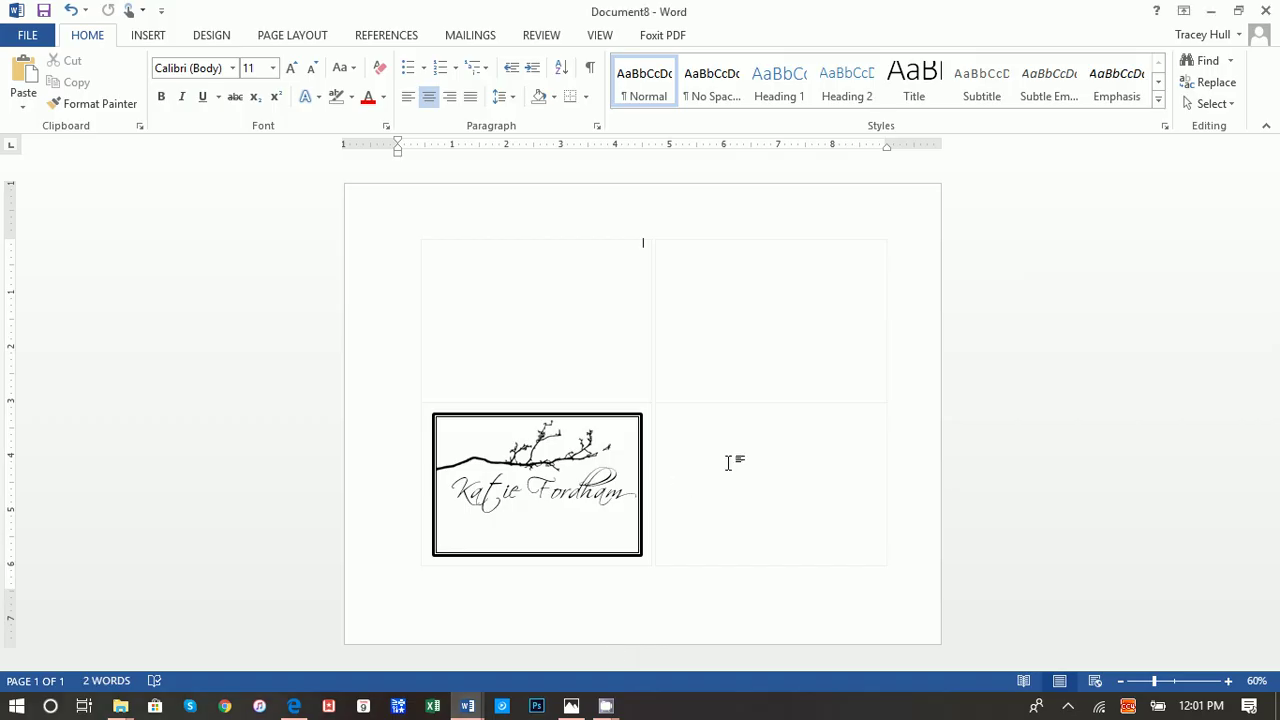
Insert the picture starfish-silhouette-png-1 and set its layout to In Front of Text
{"action": "left_click", "coordinate": [148, 35]}
{"action": "left_click", "coordinate": [180, 72]}
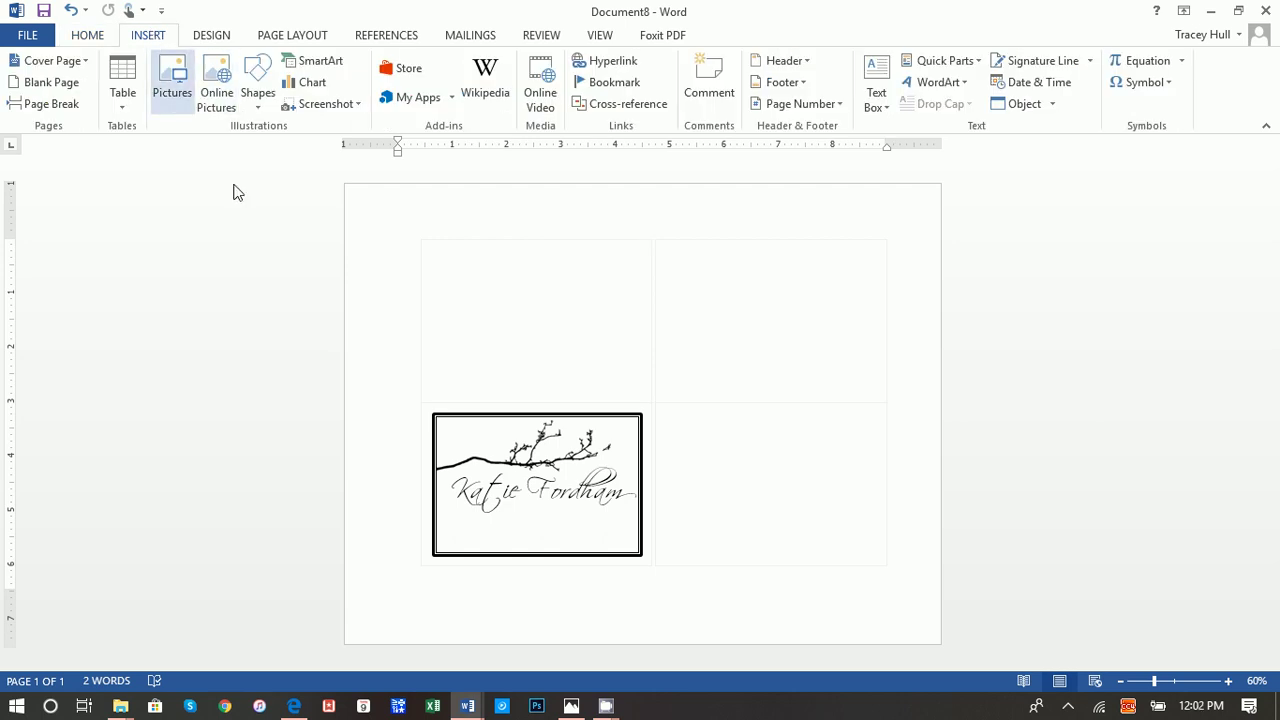
{"action": "left_click", "coordinate": [322, 160]}
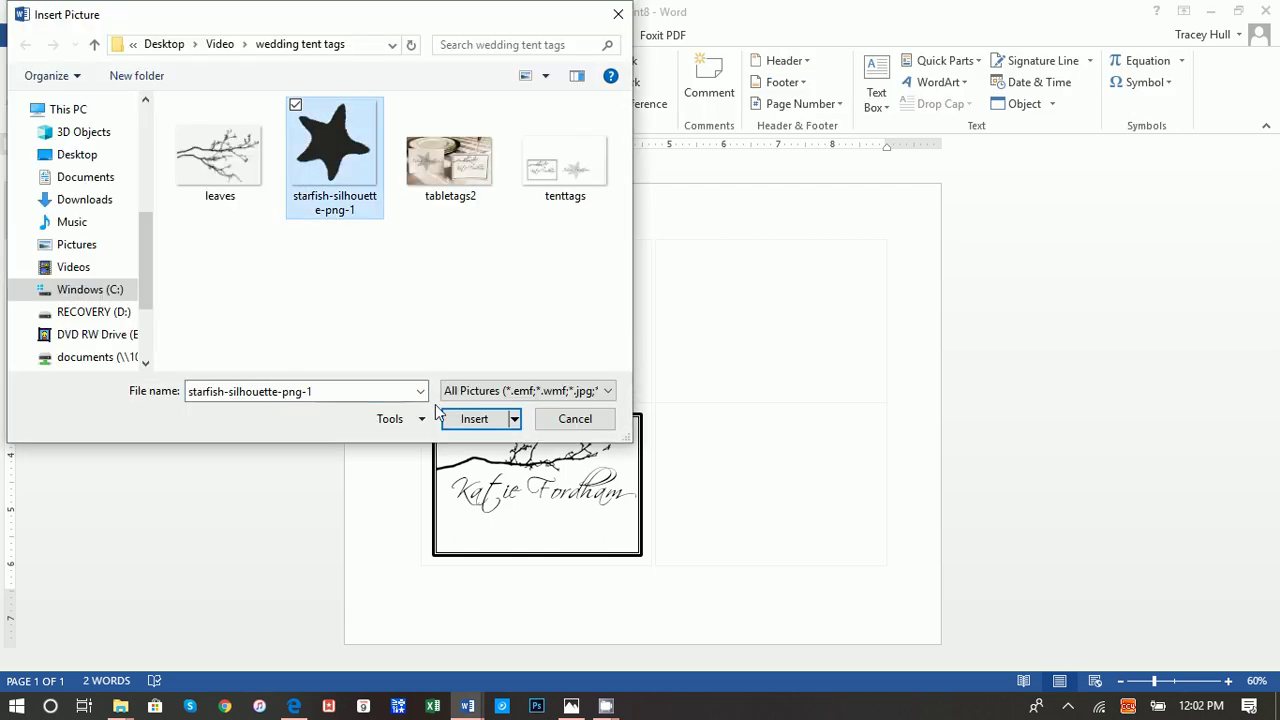
{"action": "left_click", "coordinate": [476, 419]}
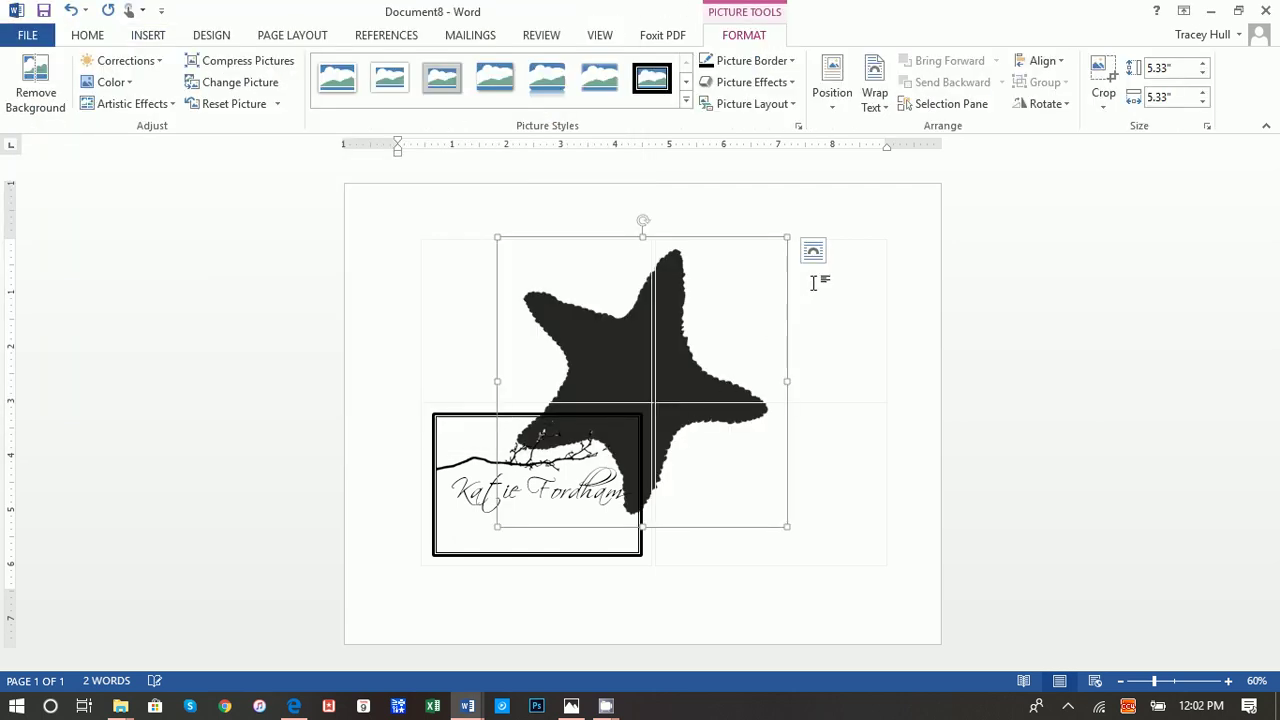
{"action": "left_click", "coordinate": [813, 250]}
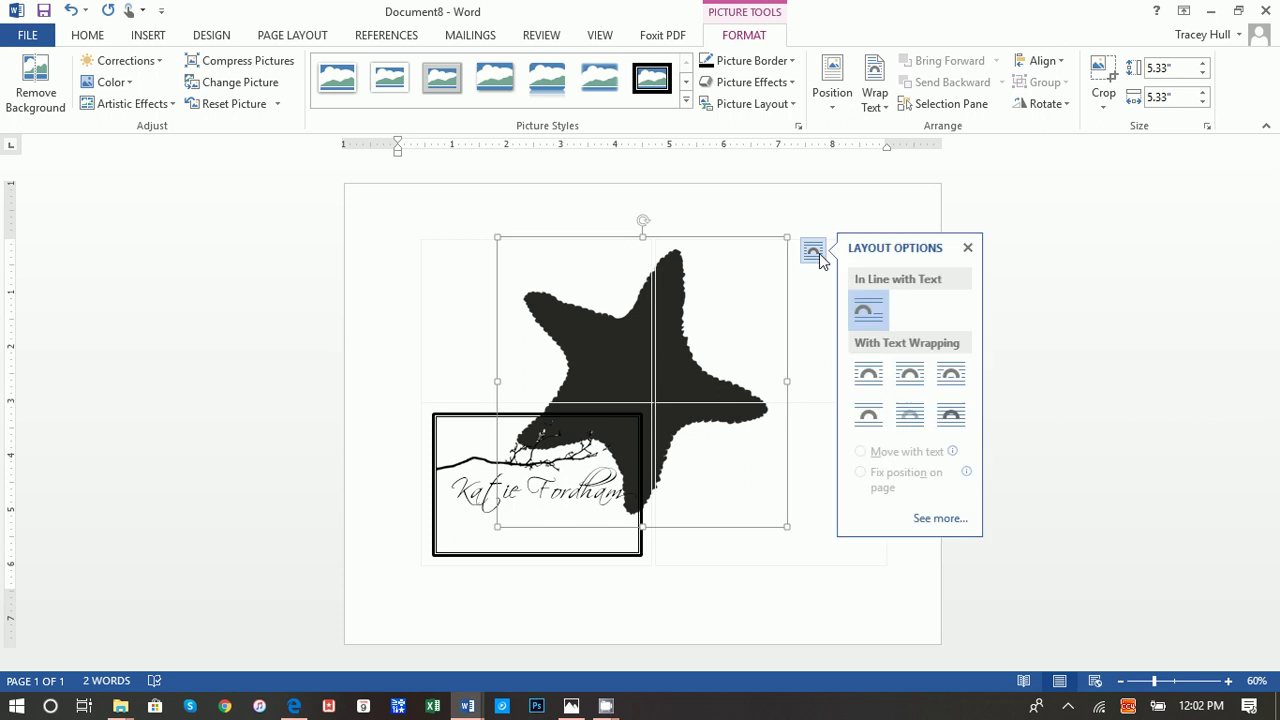
{"action": "left_click", "coordinate": [952, 415]}
Shrink the starfish to 2.69 inches and place it in the bottom-right card
{"action": "left_click_drag", "start_coordinate": [665, 406], "coordinate": [664, 478]}
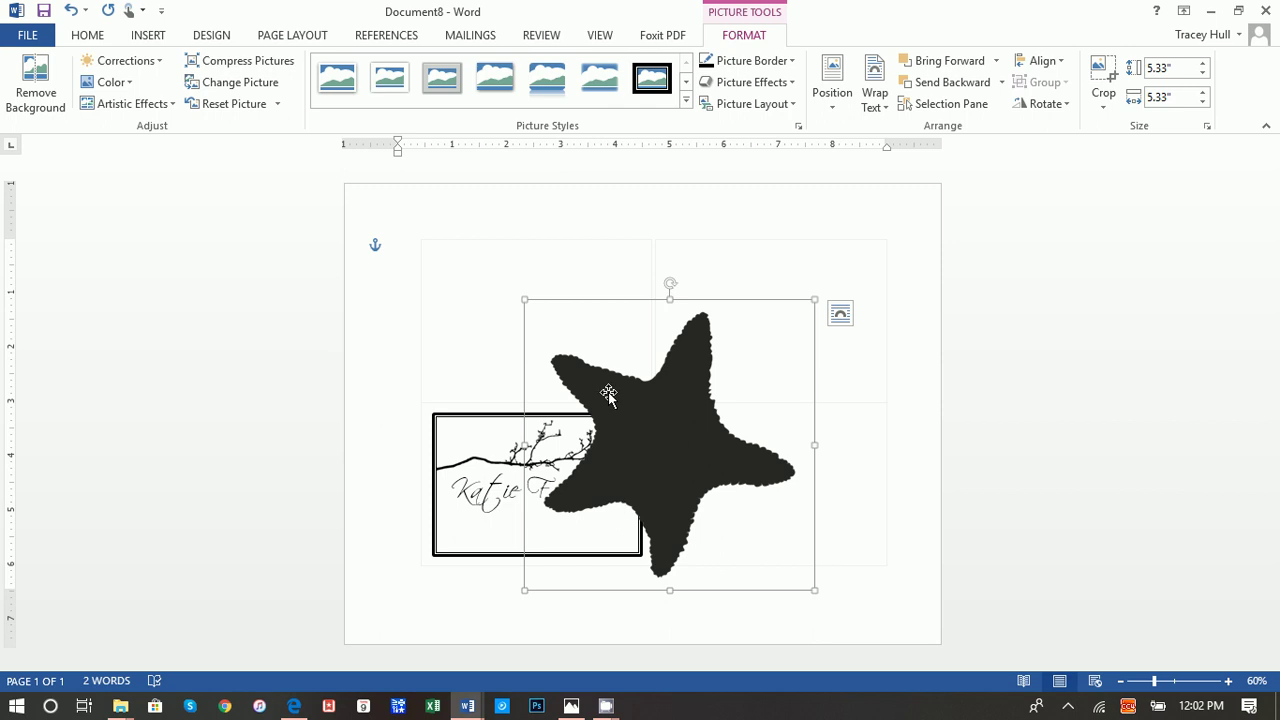
{"action": "left_click_drag", "start_coordinate": [814, 588], "coordinate": [662, 445]}
{"action": "left_click_drag", "start_coordinate": [617, 383], "coordinate": [749, 481]}
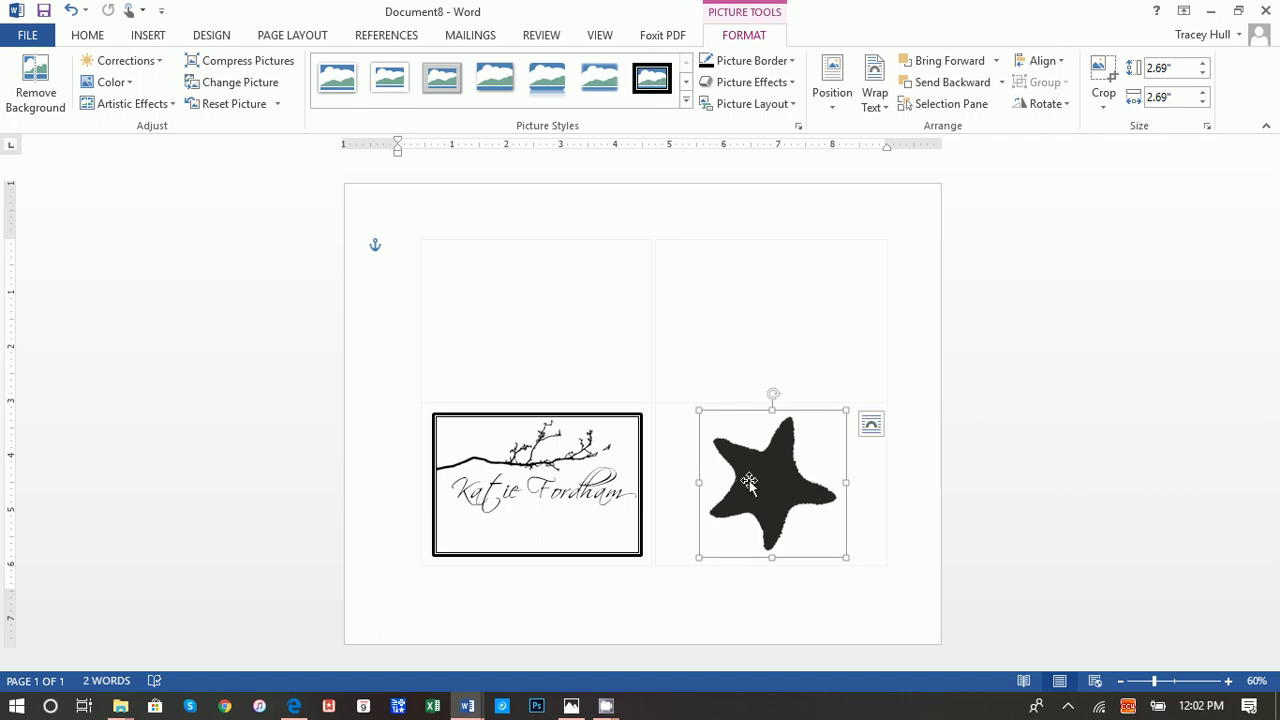
Recolor the starfish picture with the Washout option so it turns light grey
{"action": "left_click", "coordinate": [112, 62]}
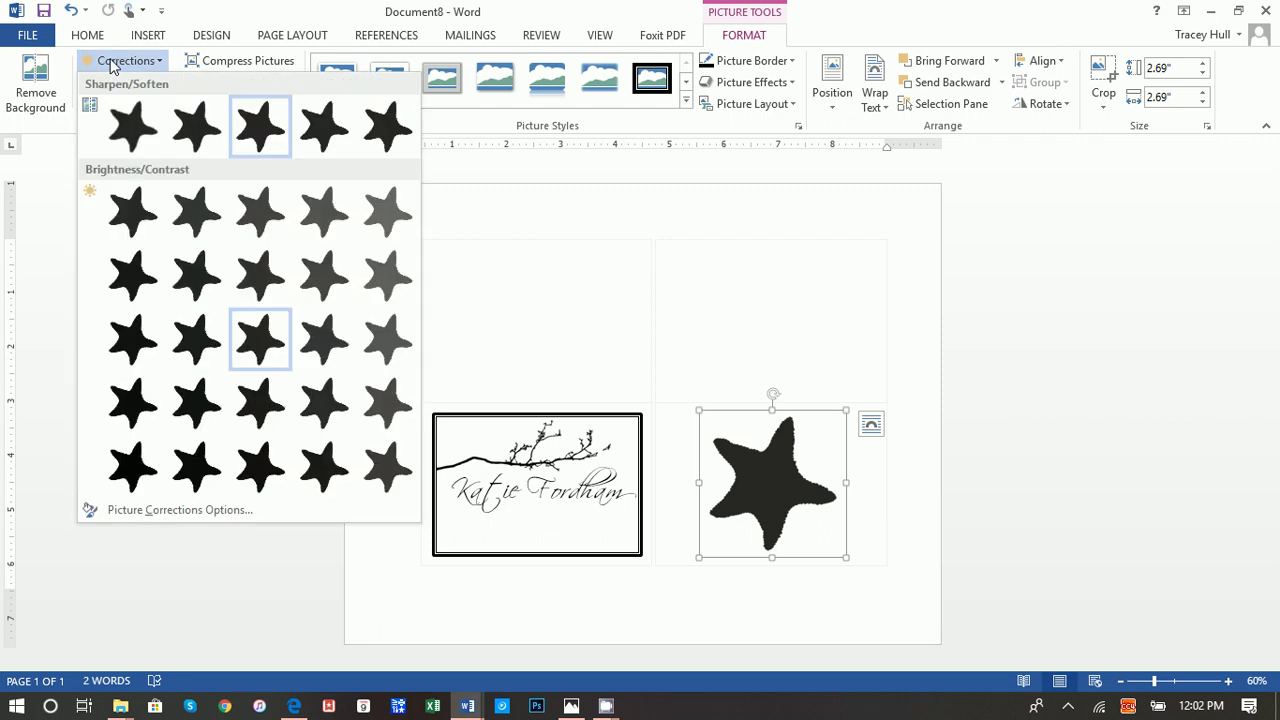
{"action": "left_click", "coordinate": [113, 82]}
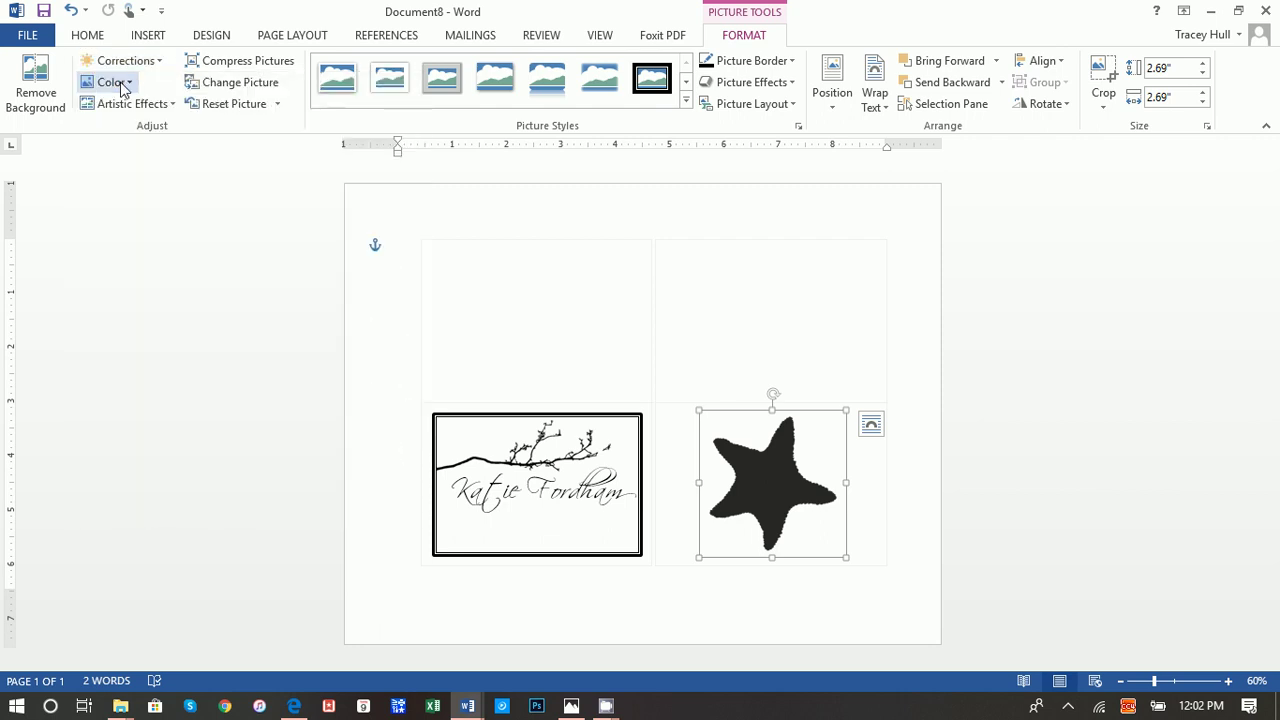
{"action": "left_click", "coordinate": [118, 84]}
{"action": "left_click", "coordinate": [314, 320]}
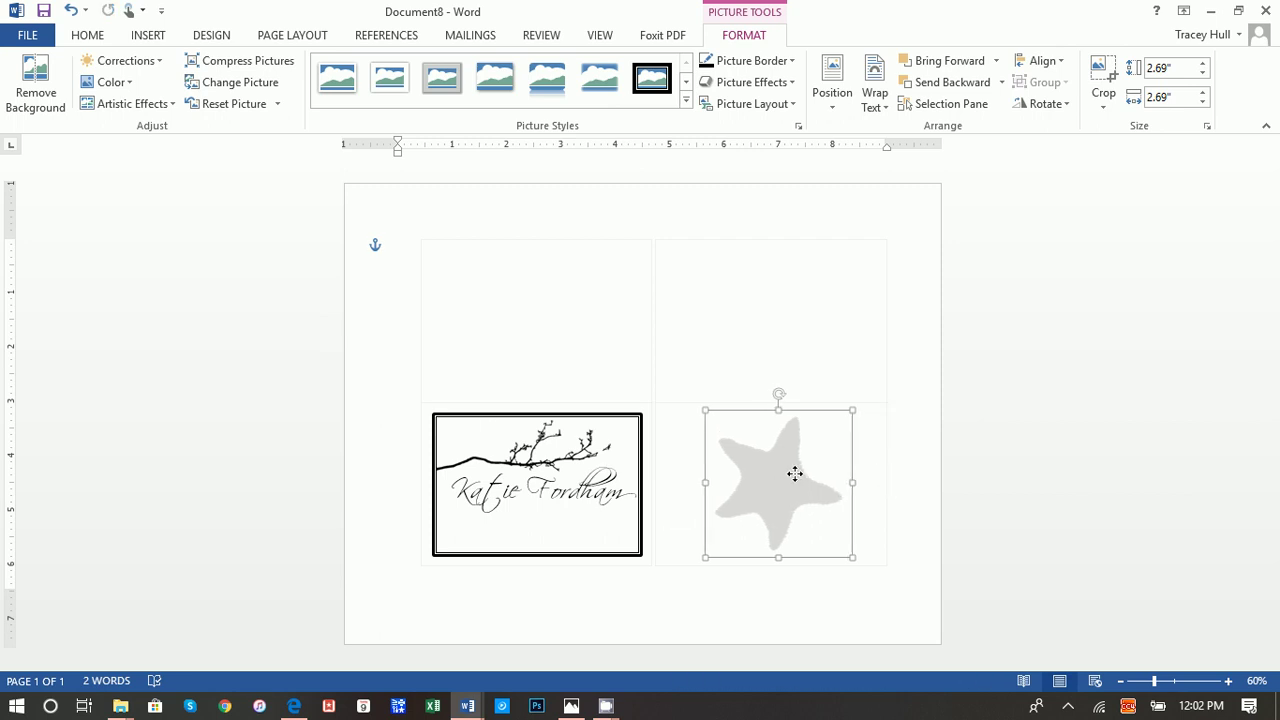
{"action": "left_click", "coordinate": [908, 477]}
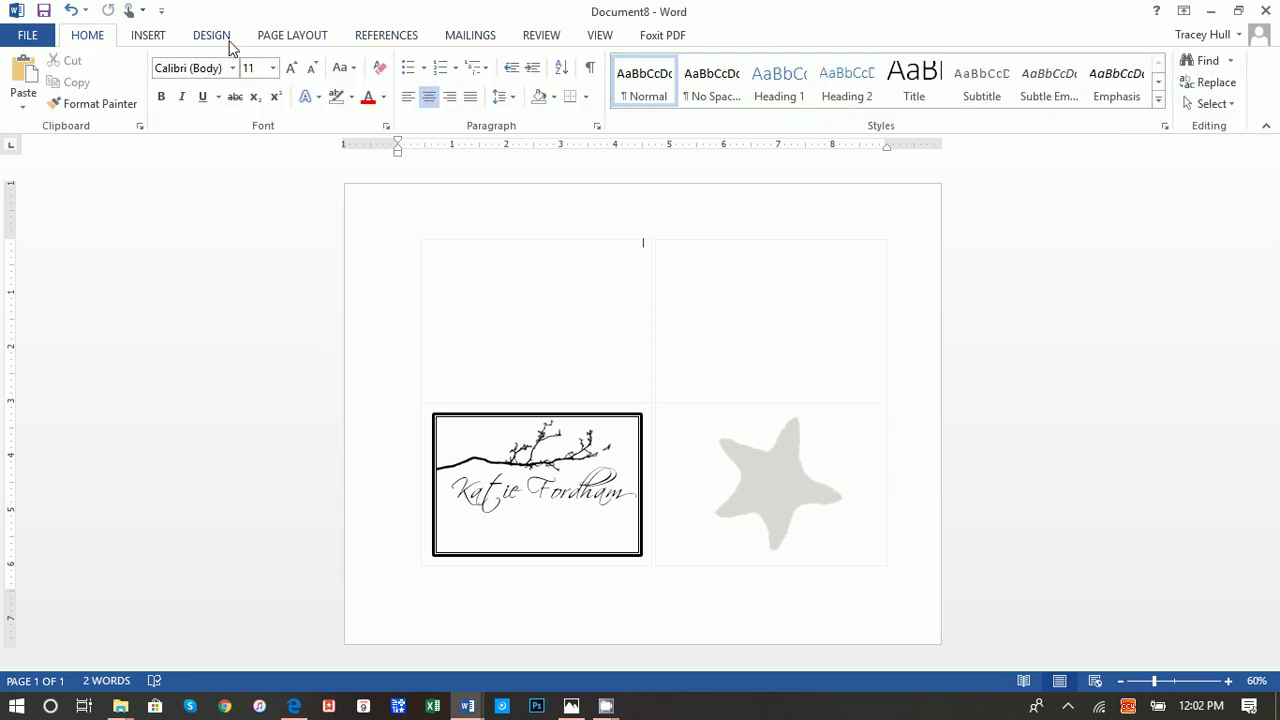
{"action": "left_click", "coordinate": [140, 36]}
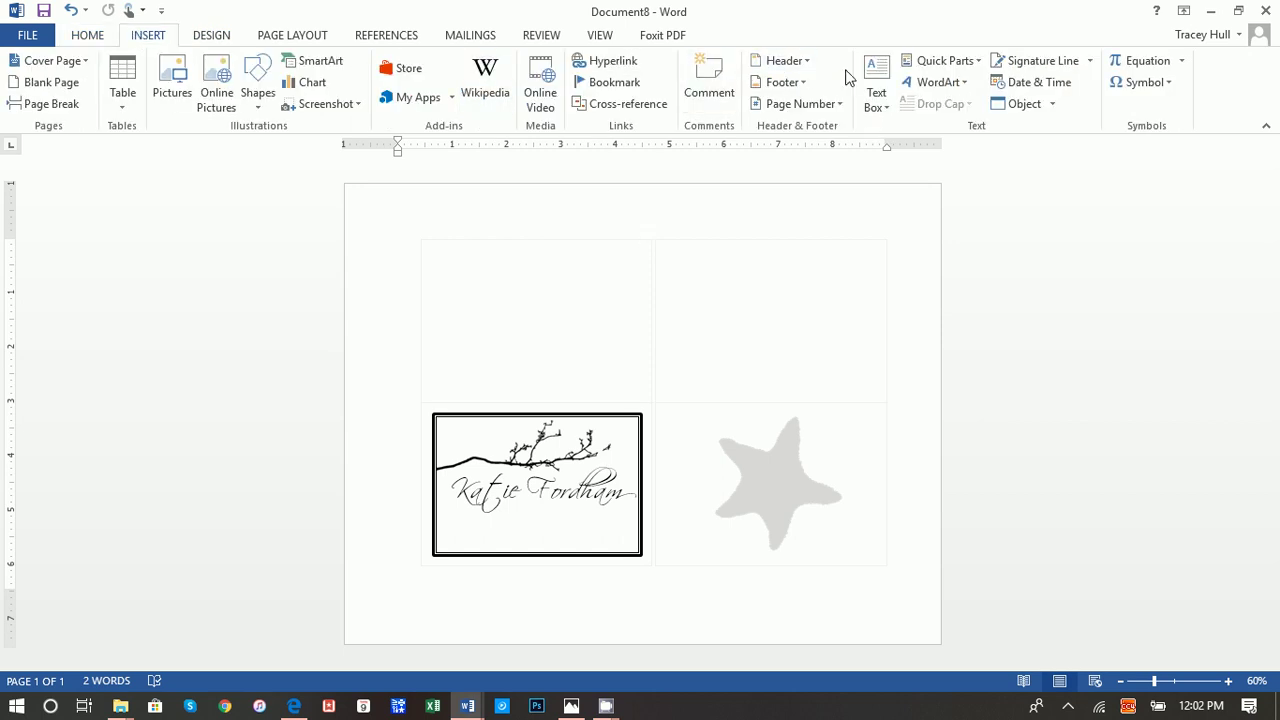
Draw a 2.57" × 3.9" text box covering the starfish card
{"action": "left_click", "coordinate": [876, 94]}
{"action": "left_click", "coordinate": [873, 600]}
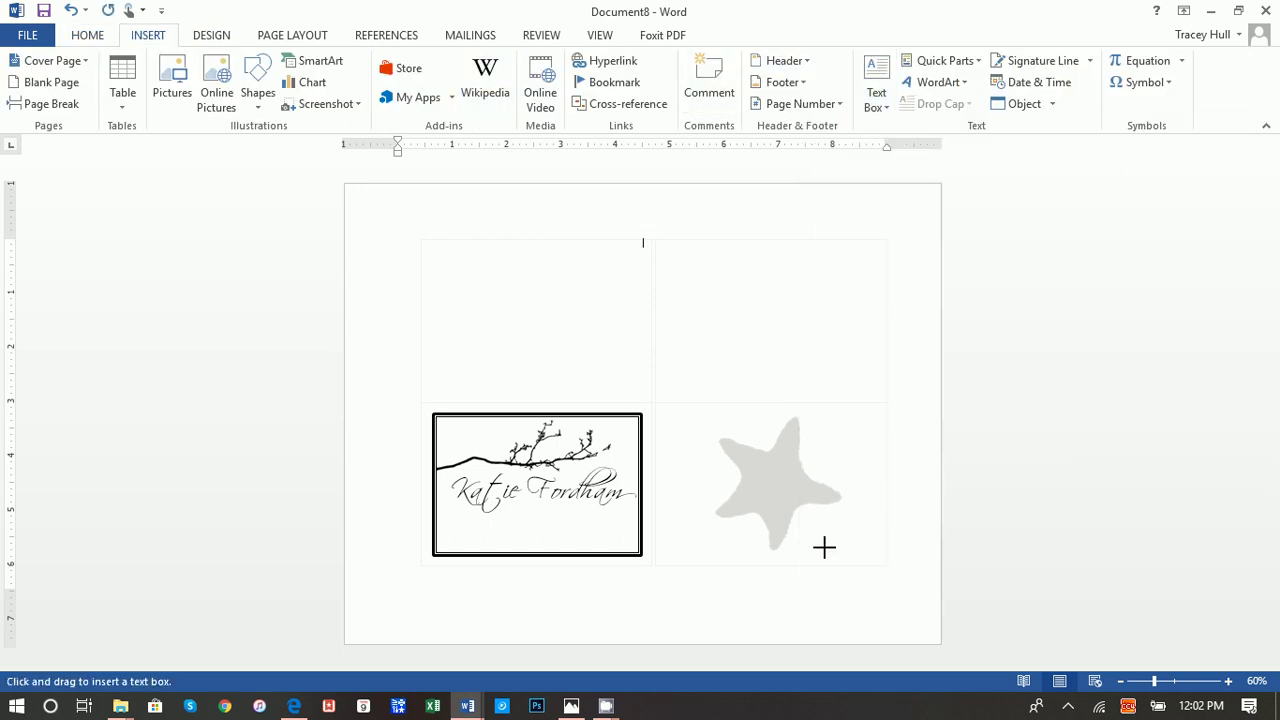
{"action": "left_click_drag", "start_coordinate": [660, 417], "coordinate": [874, 554]}
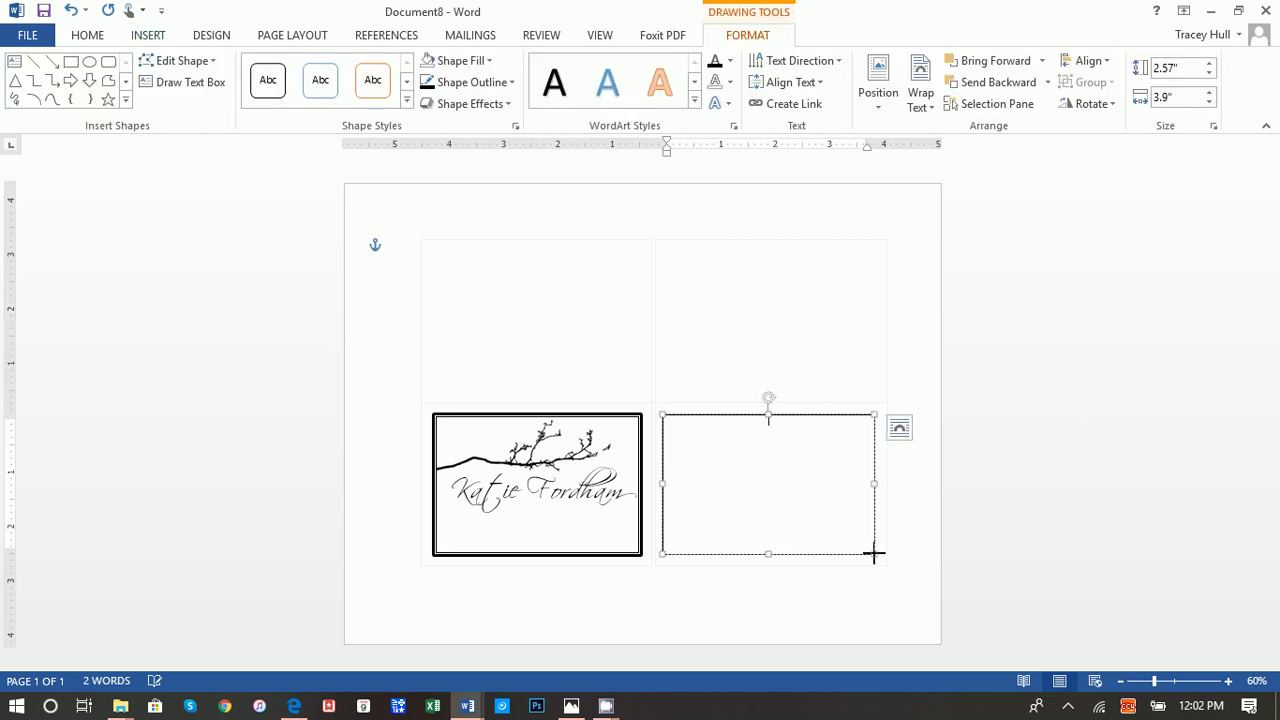
Give the text box No Fill, No Outline and Middle vertical text alignment
{"action": "left_click", "coordinate": [434, 62]}
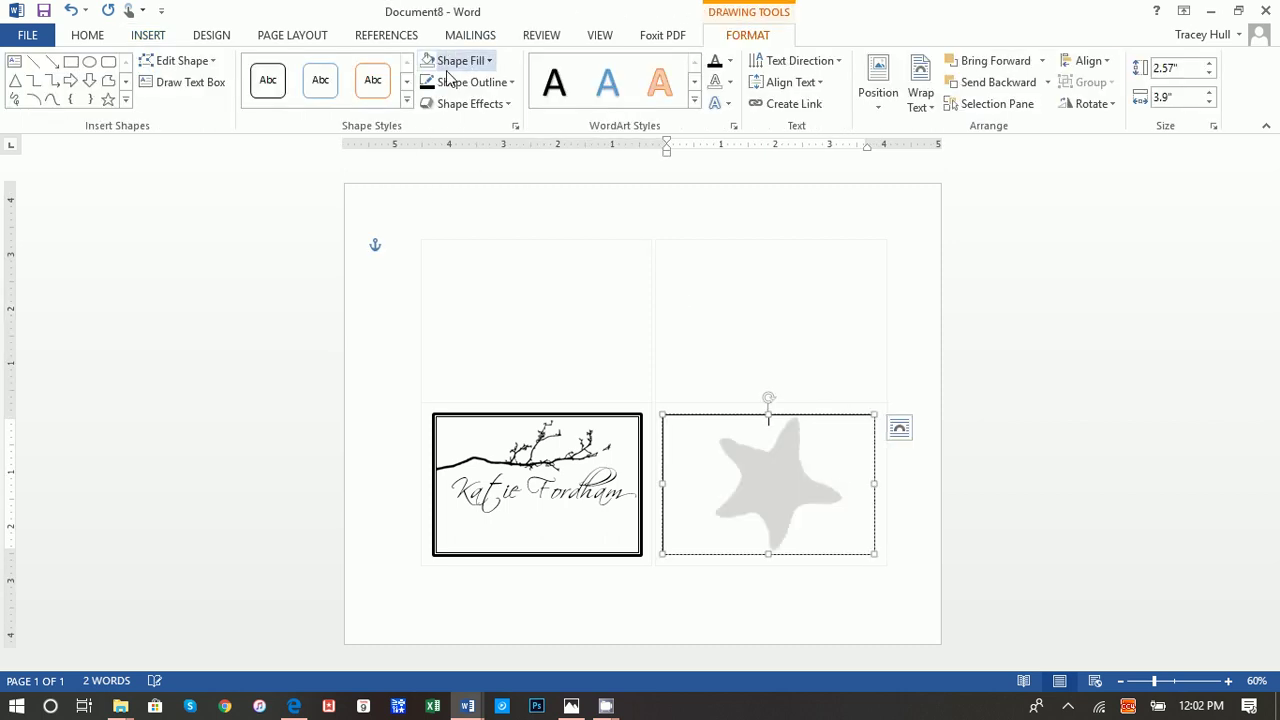
{"action": "left_click", "coordinate": [450, 82]}
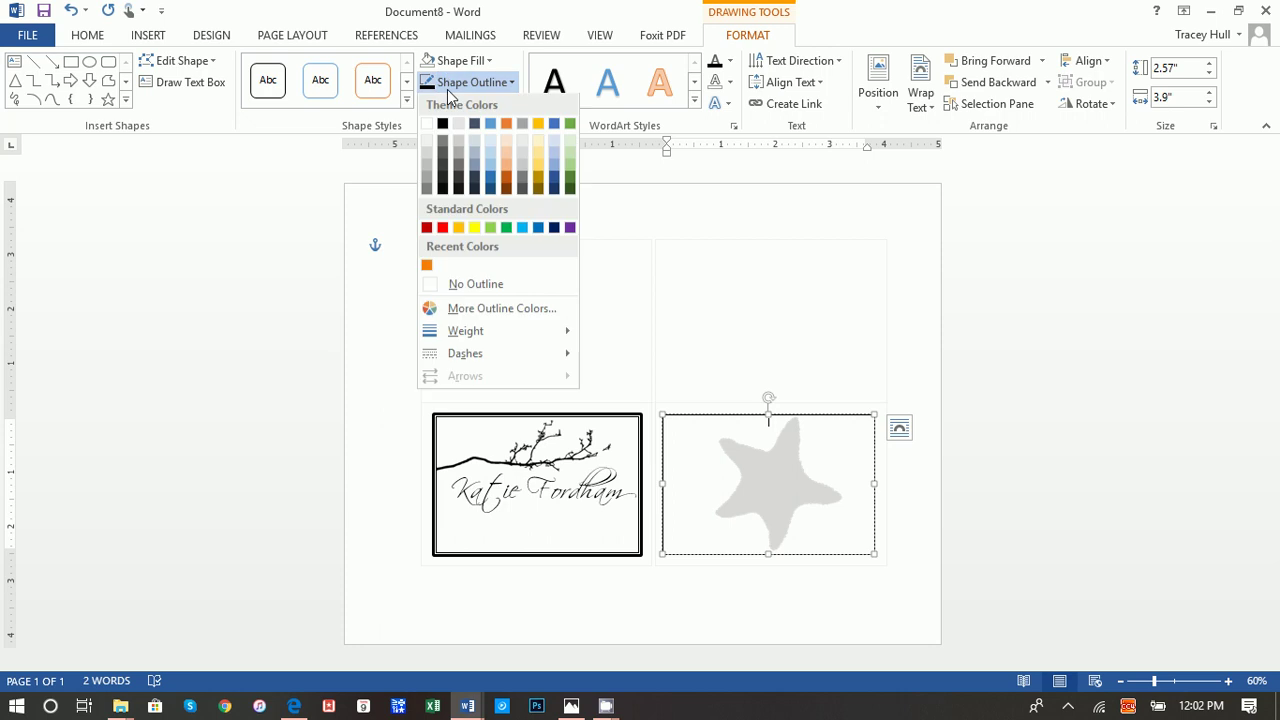
{"action": "left_click", "coordinate": [457, 288]}
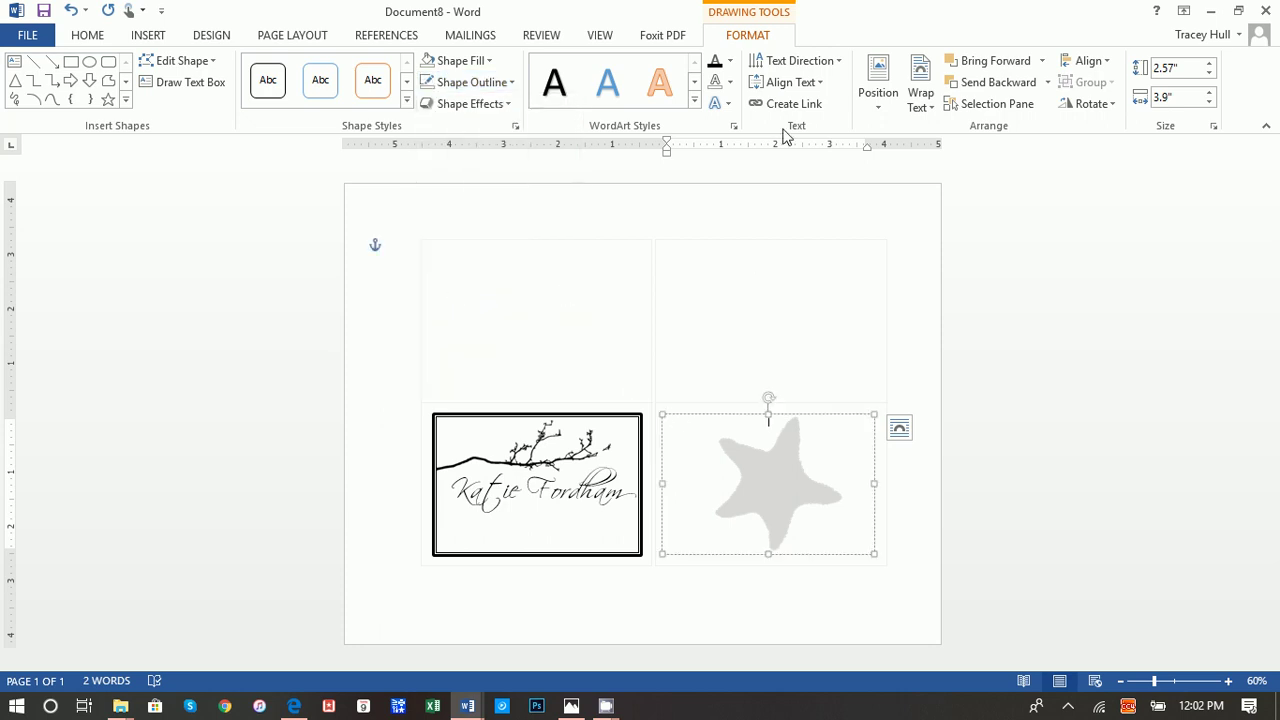
{"action": "left_click", "coordinate": [790, 87]}
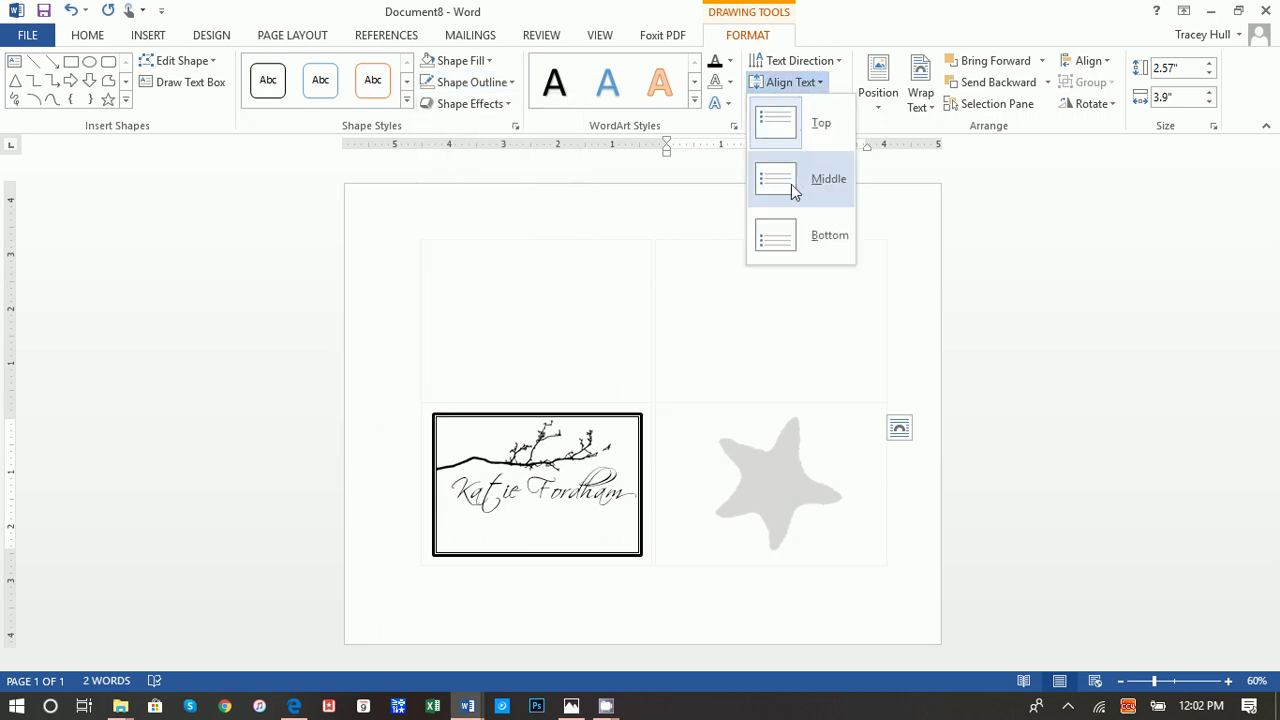
{"action": "left_click", "coordinate": [826, 178]}
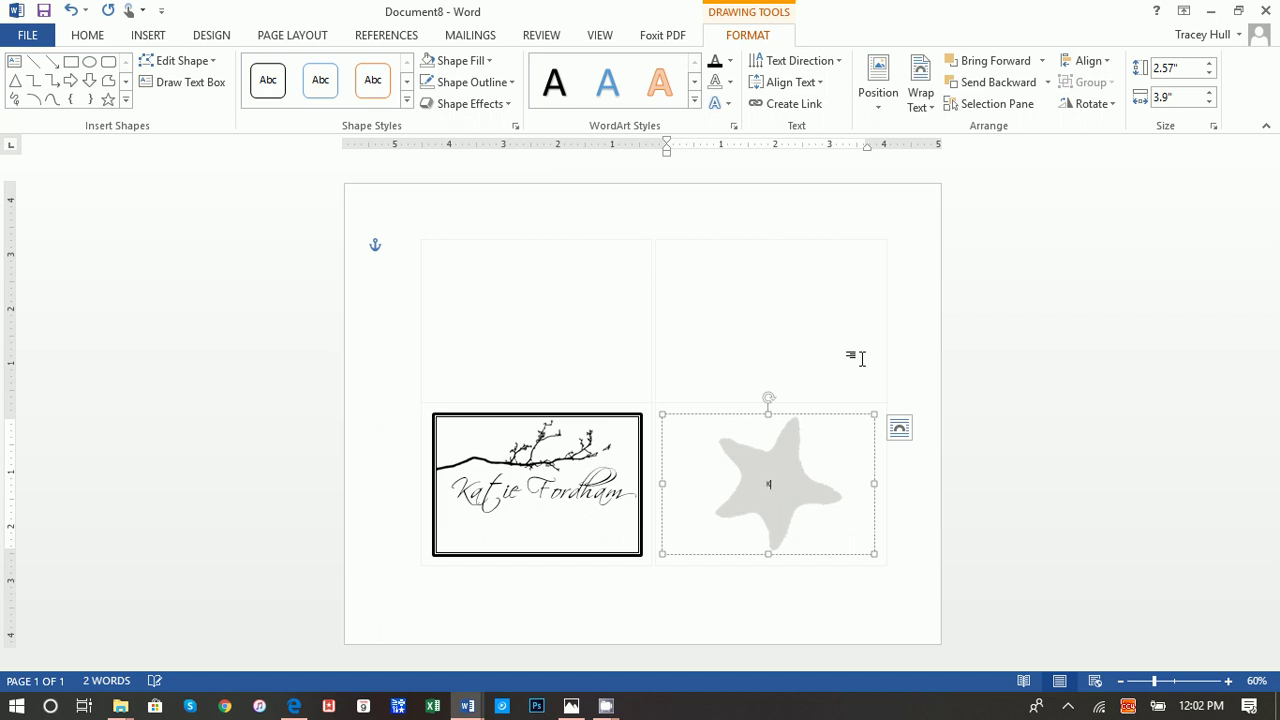
Type the guest's name in the text box and format it in the famous font at size 48
{"action": "left_click_drag", "start_coordinate": [810, 483], "coordinate": [706, 484]}
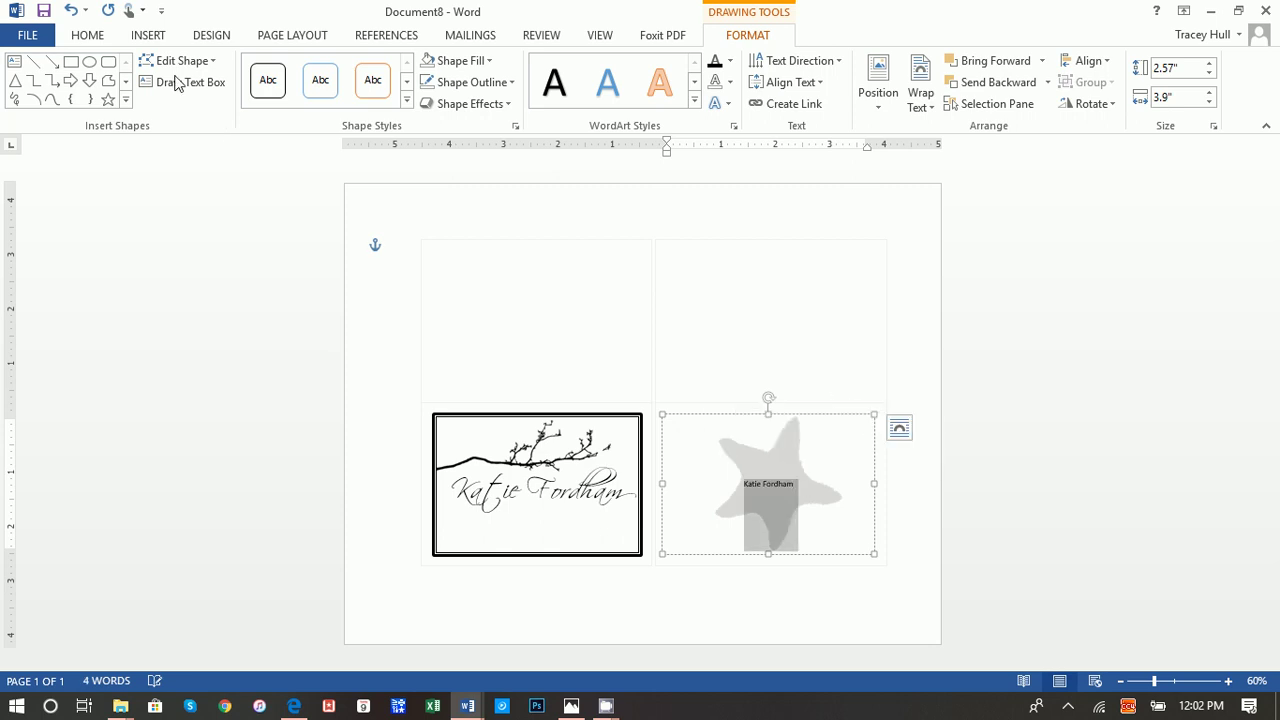
{"action": "left_click", "coordinate": [88, 35]}
{"action": "left_click", "coordinate": [213, 70]}
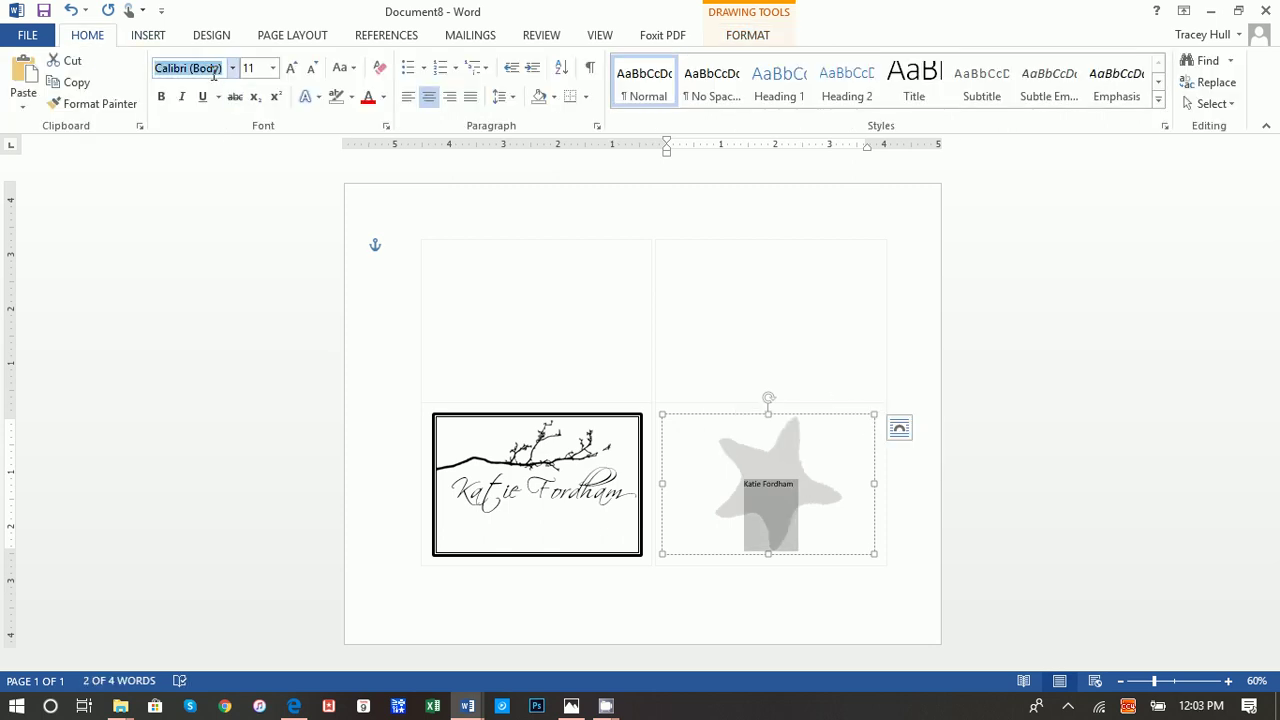
{"action": "type", "text": "famous"}
{"action": "key", "text": "Return"}
{"action": "left_click", "coordinate": [260, 68]}
{"action": "key", "text": "Return"}
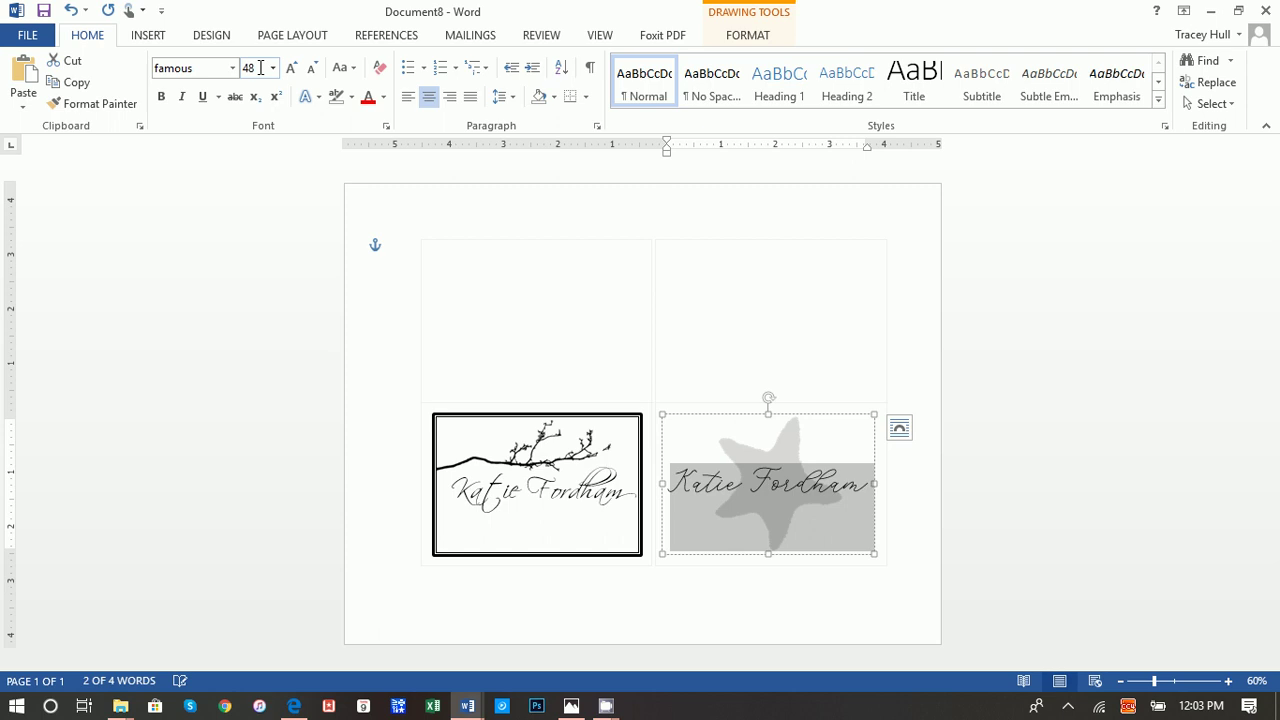
{"action": "left_click", "coordinate": [1031, 363]}
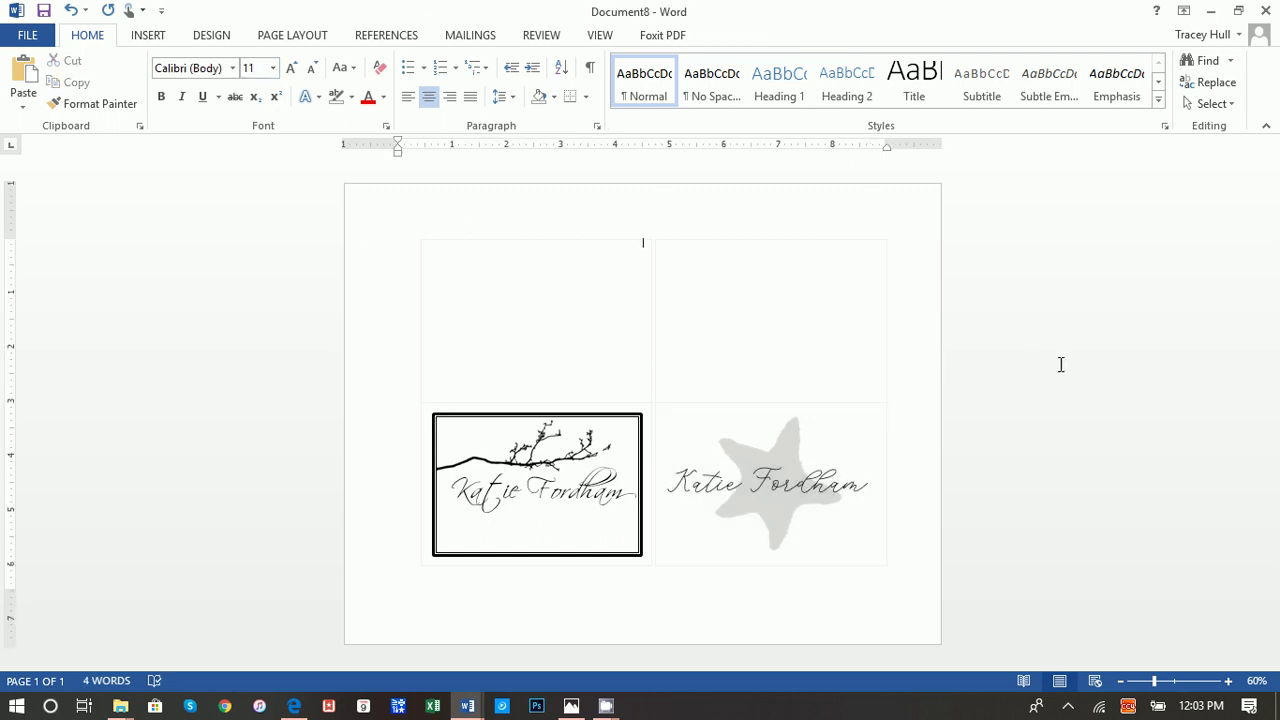